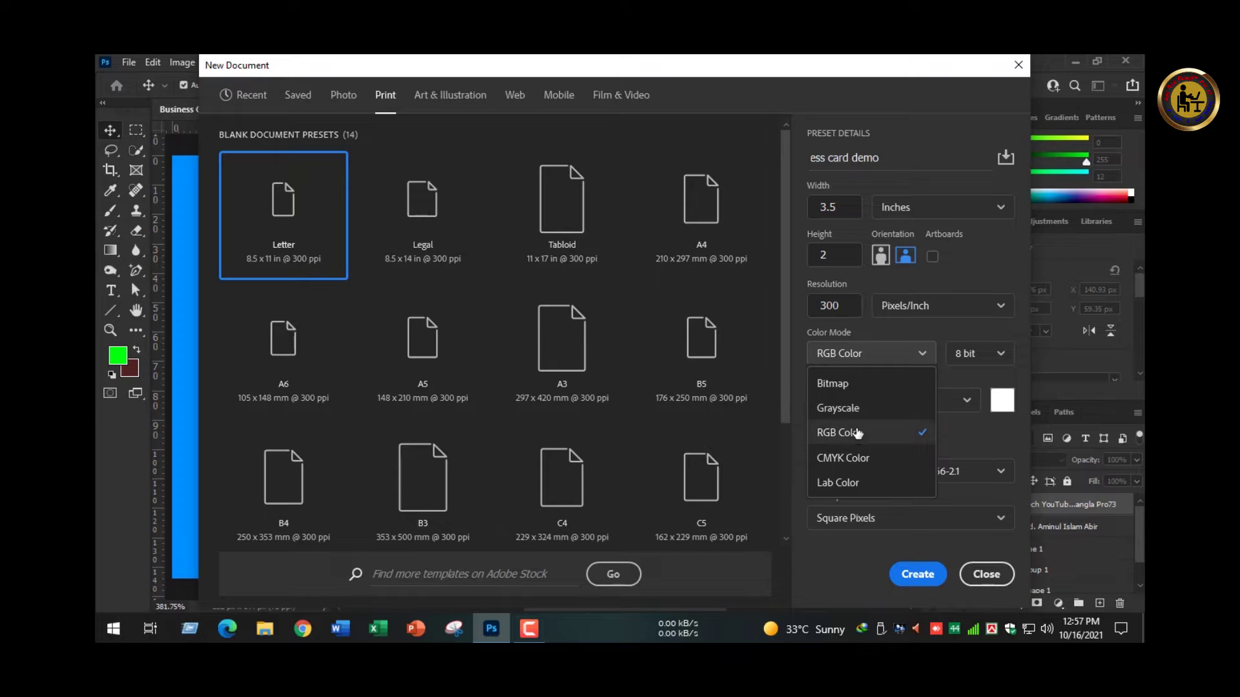
- Create the new business card document in CMYK Color at 16 bit
click(852, 456)
click(969, 357)
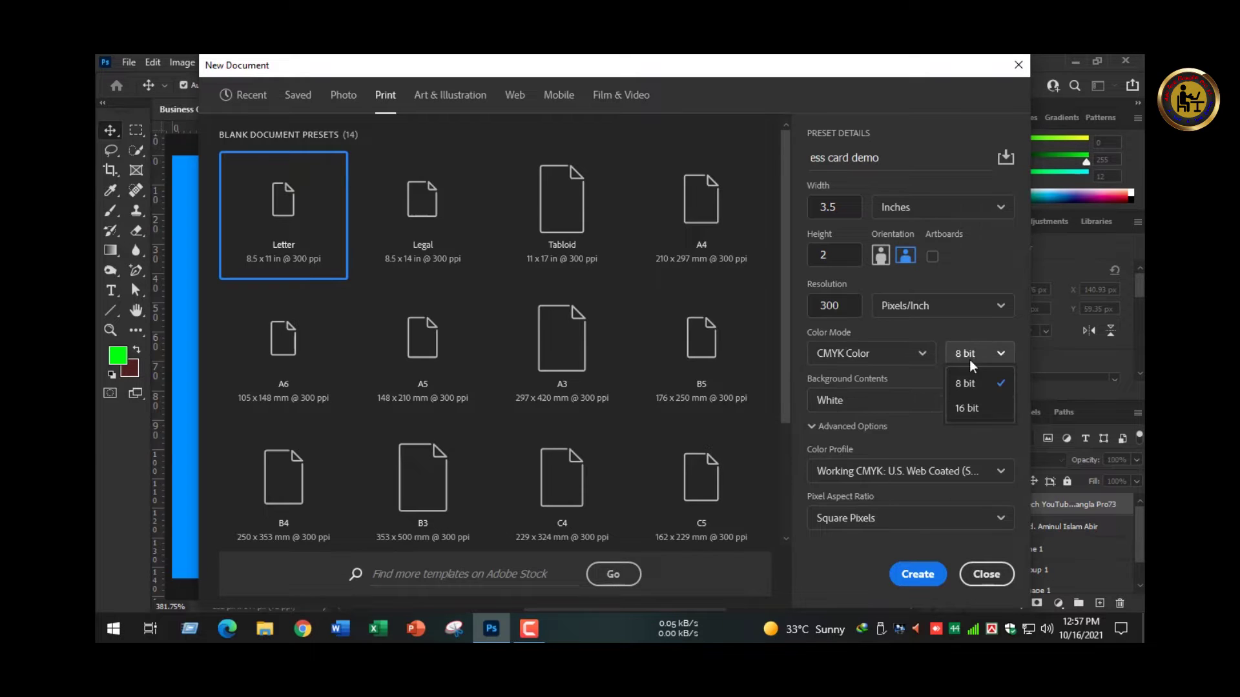
click(966, 408)
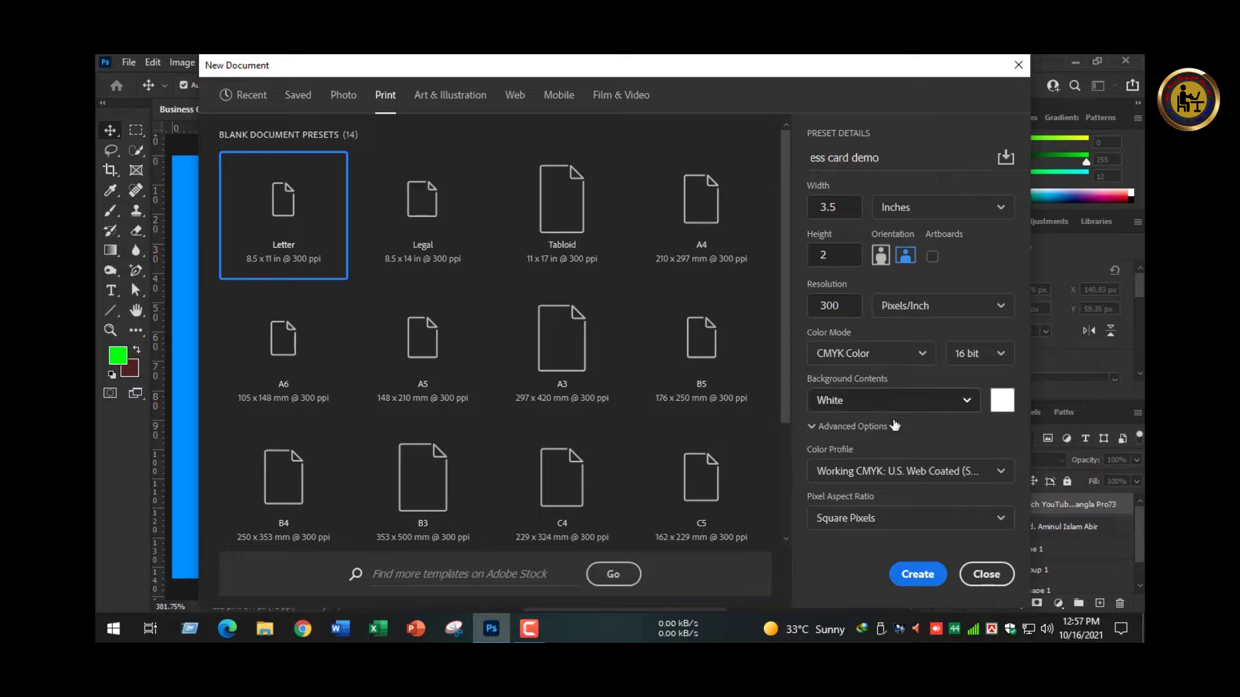
click(911, 573)
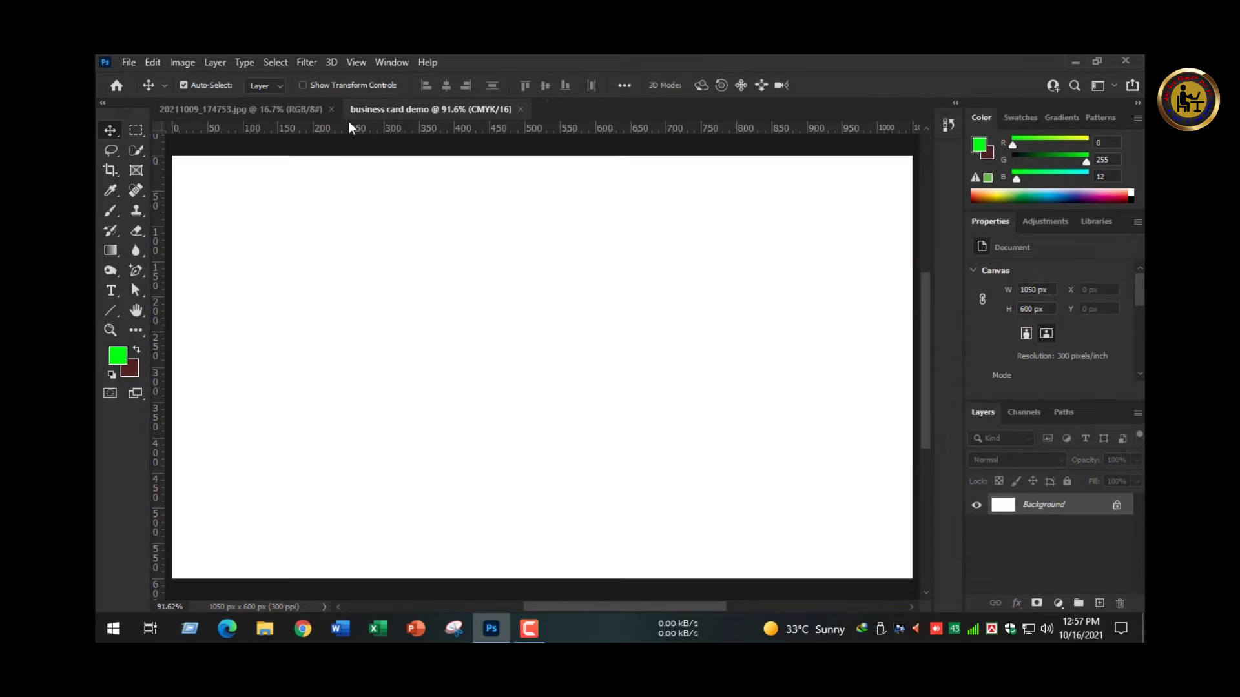
- Make the business card demo the first document tab and fill its background dark maroon
click(290, 105)
click(435, 106)
drag(423, 110, 247, 116)
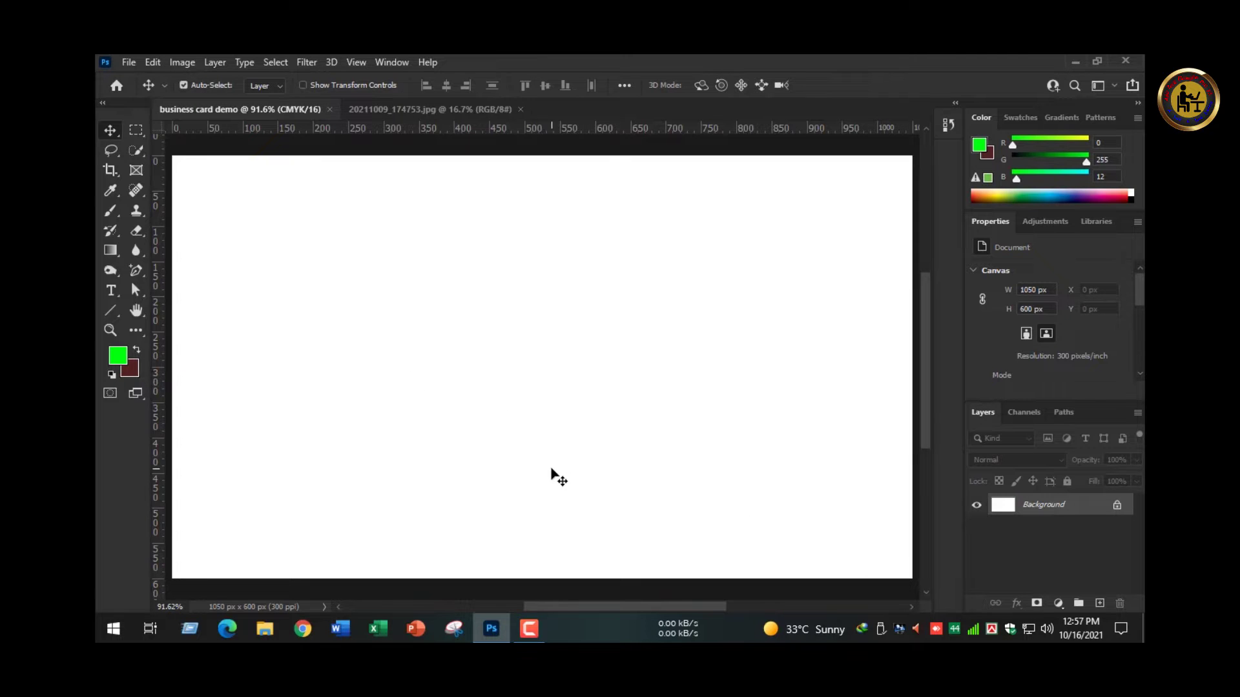
key(ctrl+BackSpace)
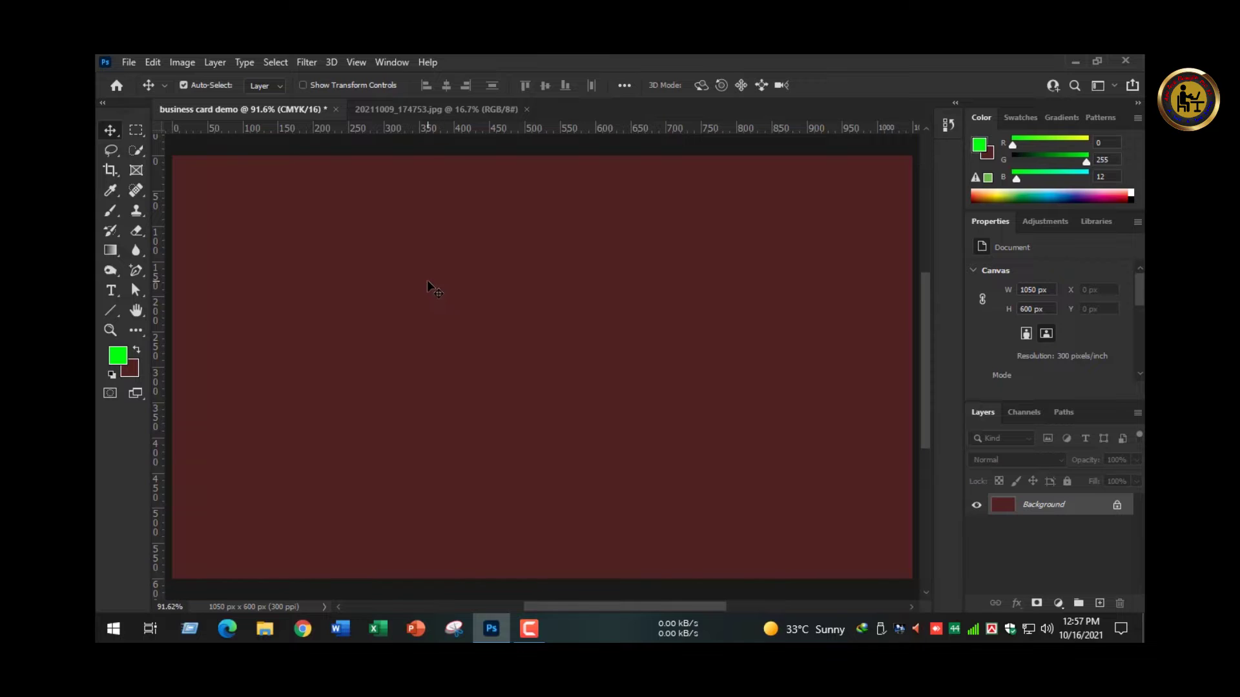
click(134, 273)
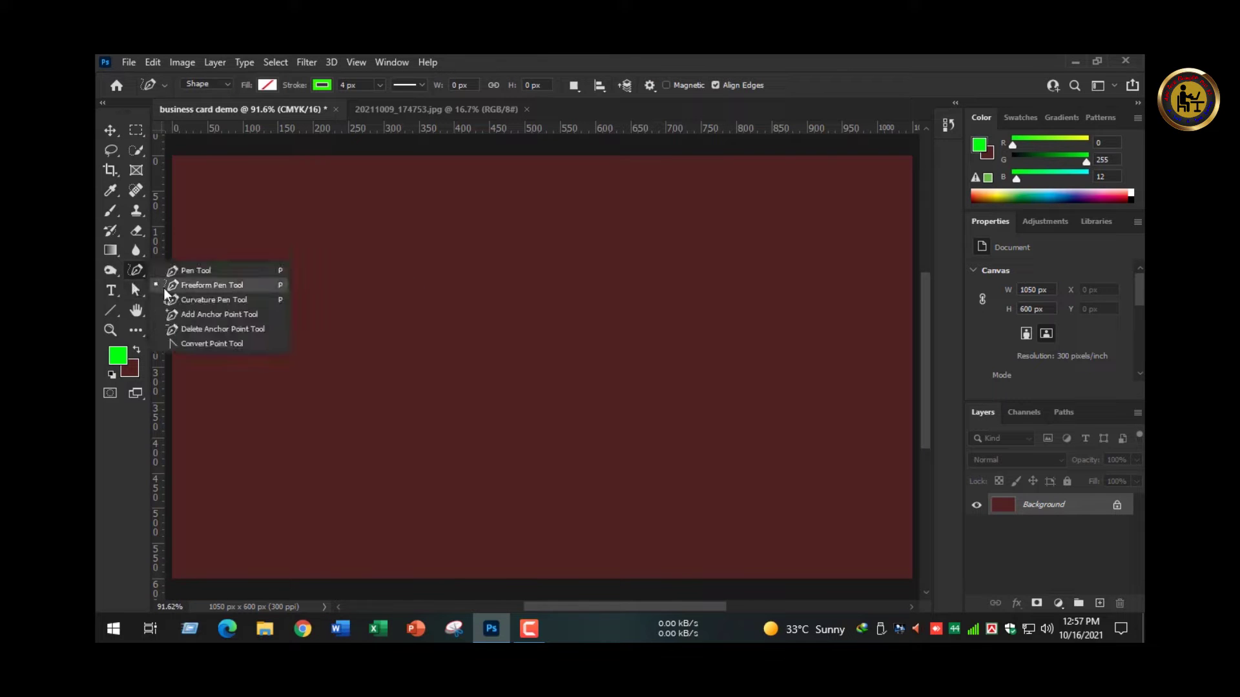
- Draw a shape over the card's left side with the Pen tool, filled green with no stroke
click(187, 269)
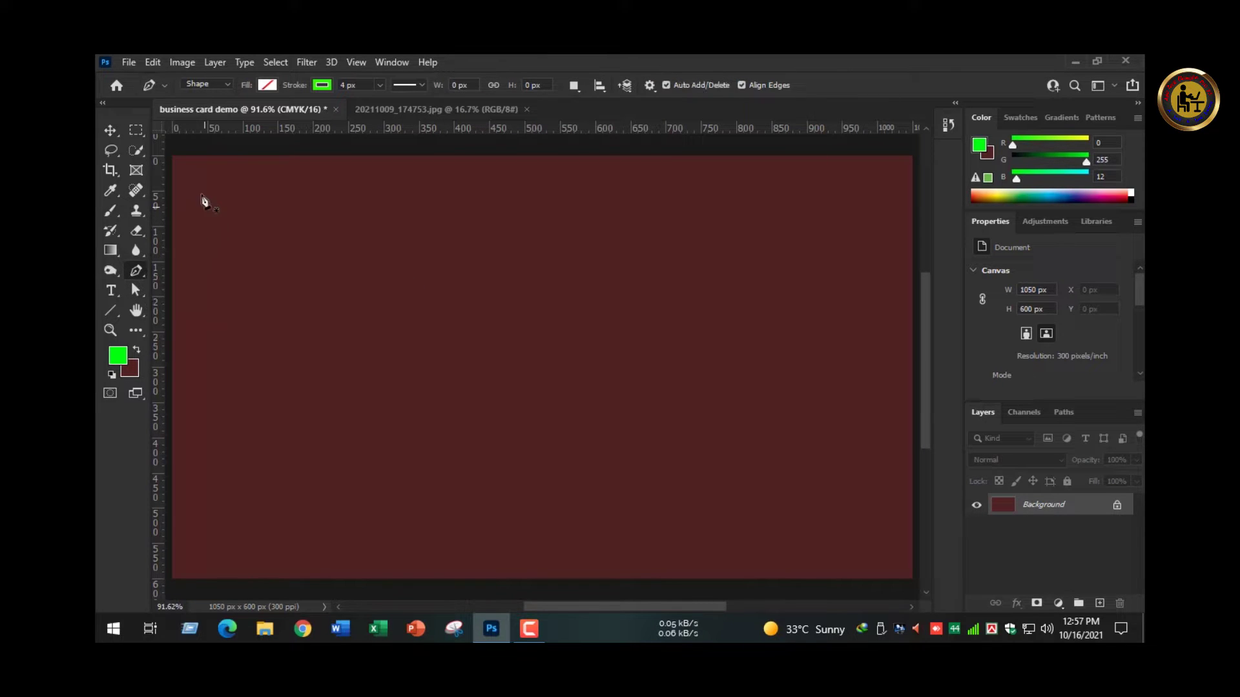
click(173, 156)
click(173, 575)
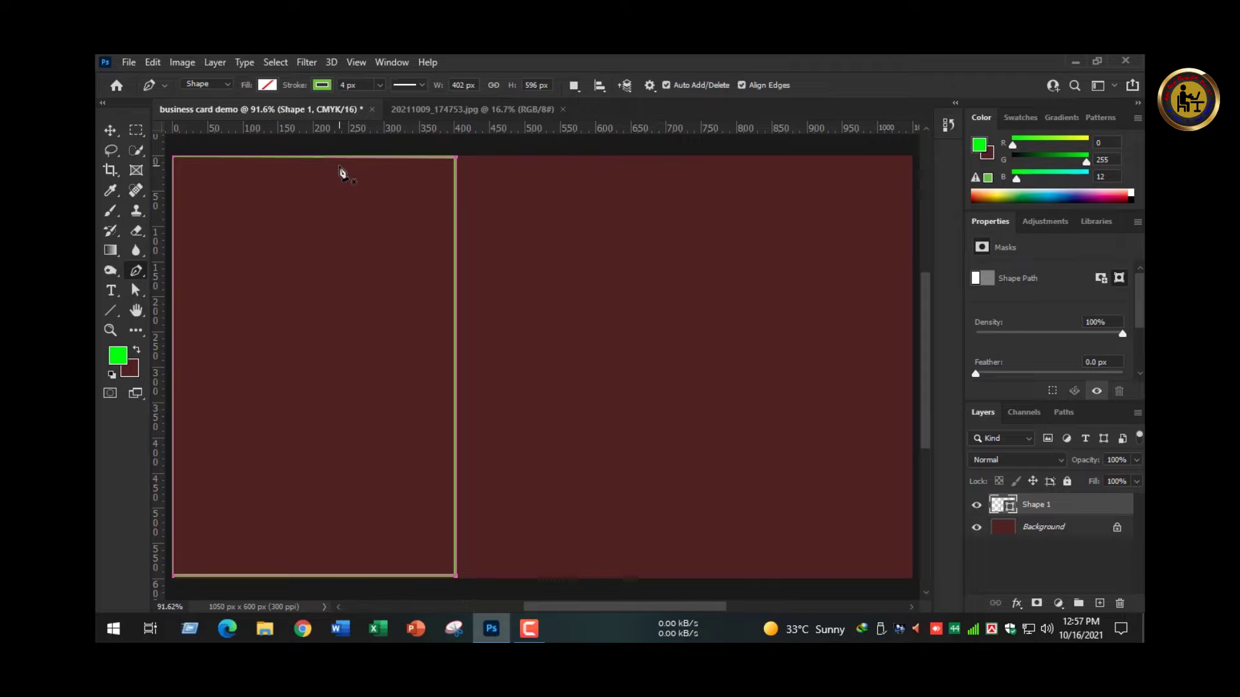
key(u)
click(266, 85)
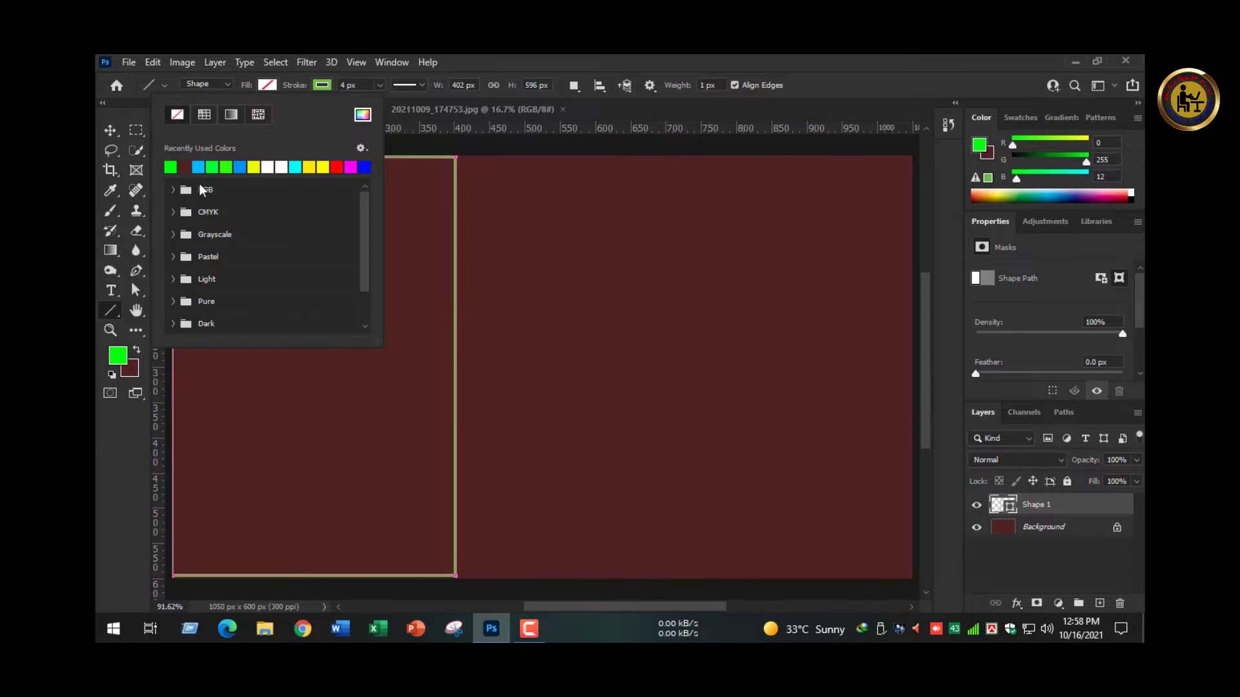
click(170, 167)
click(282, 89)
click(321, 85)
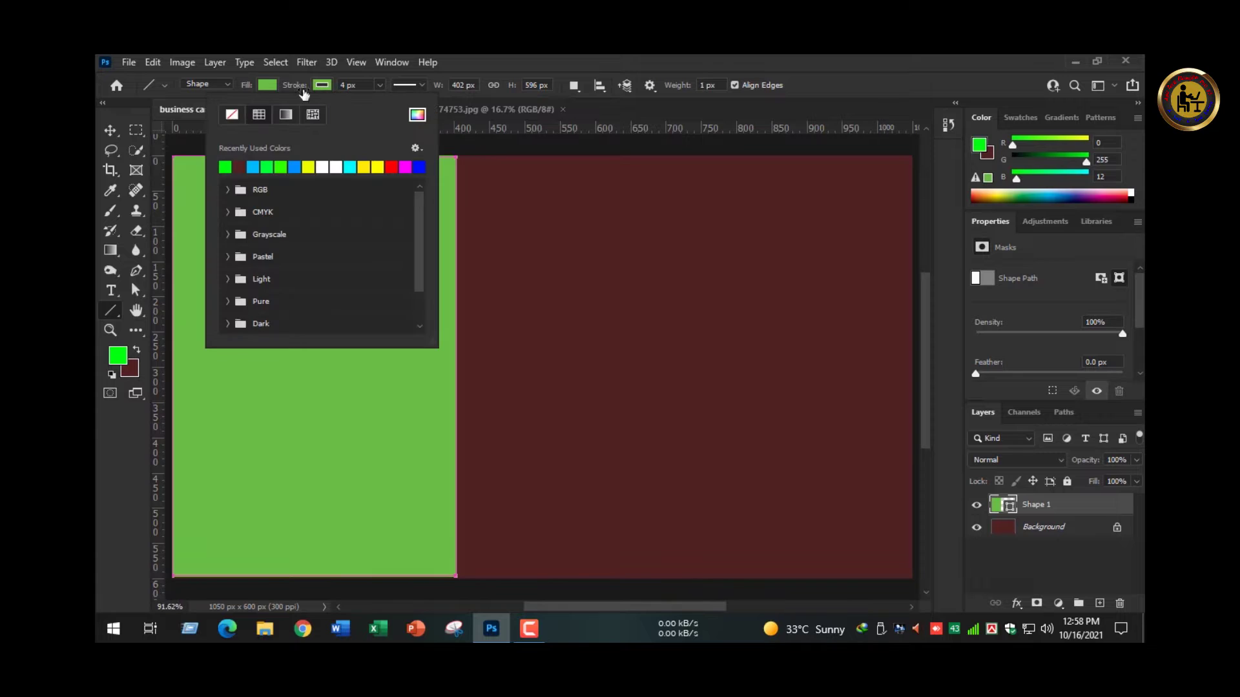
click(232, 115)
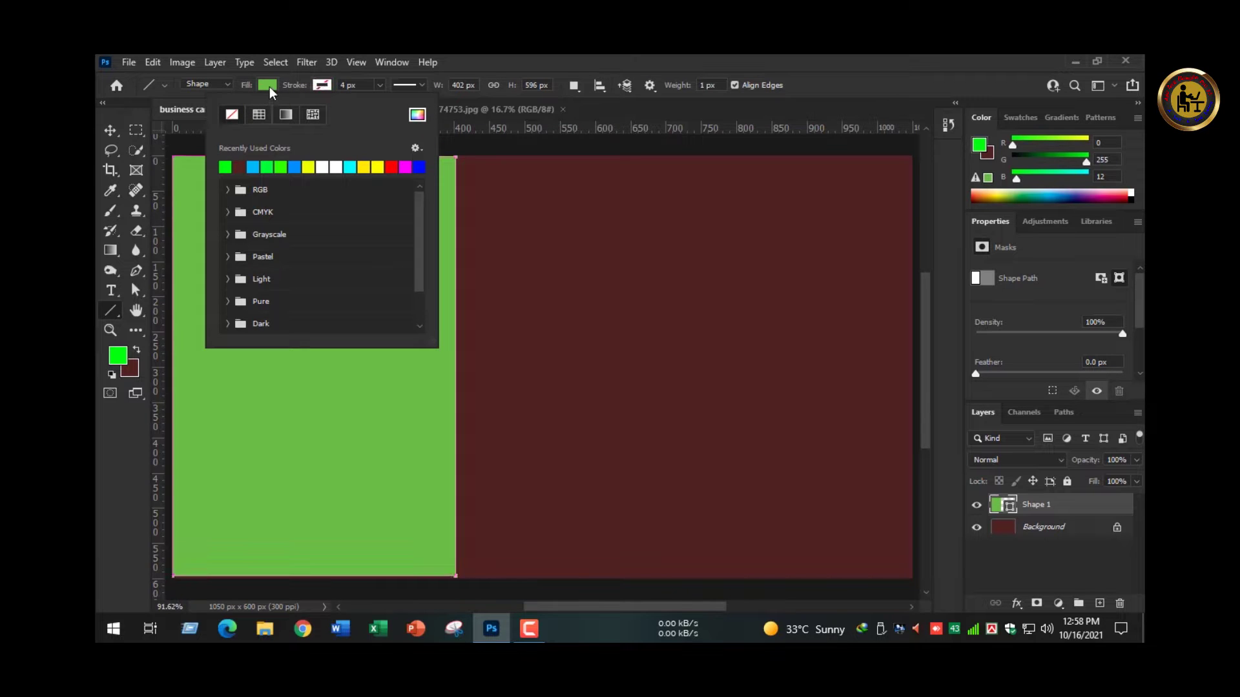
- Nudge the green Shape 1 layer down a few pixels
click(111, 133)
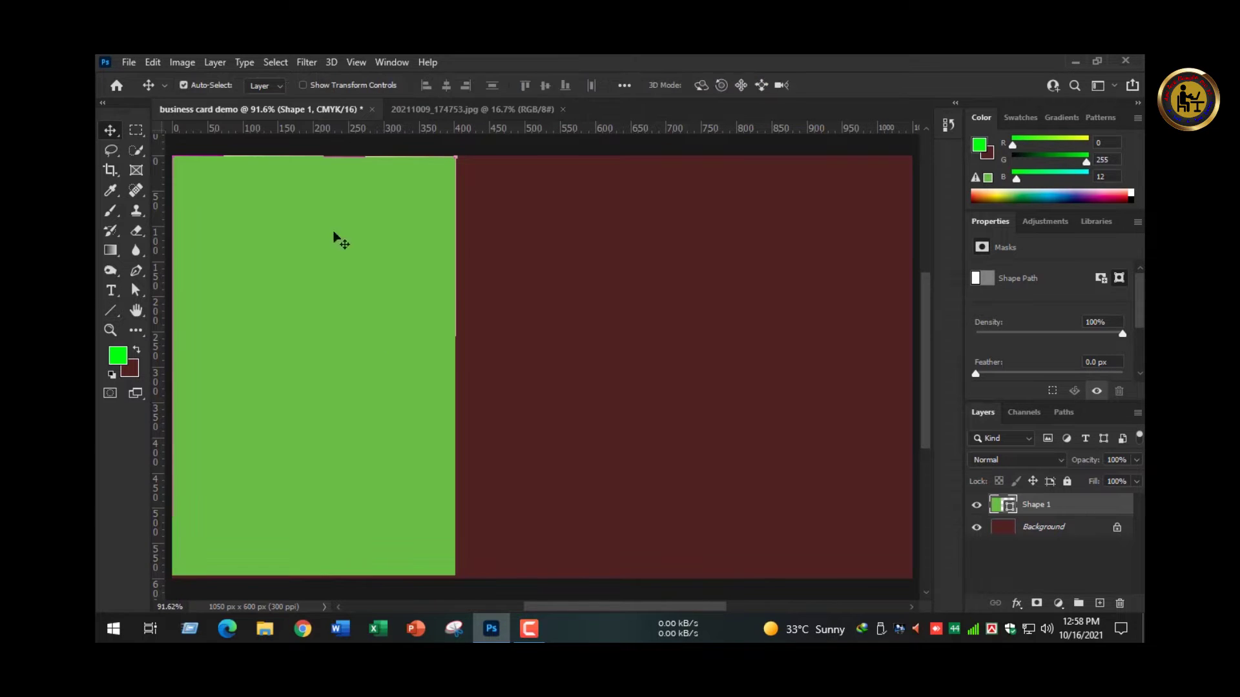
click(369, 252)
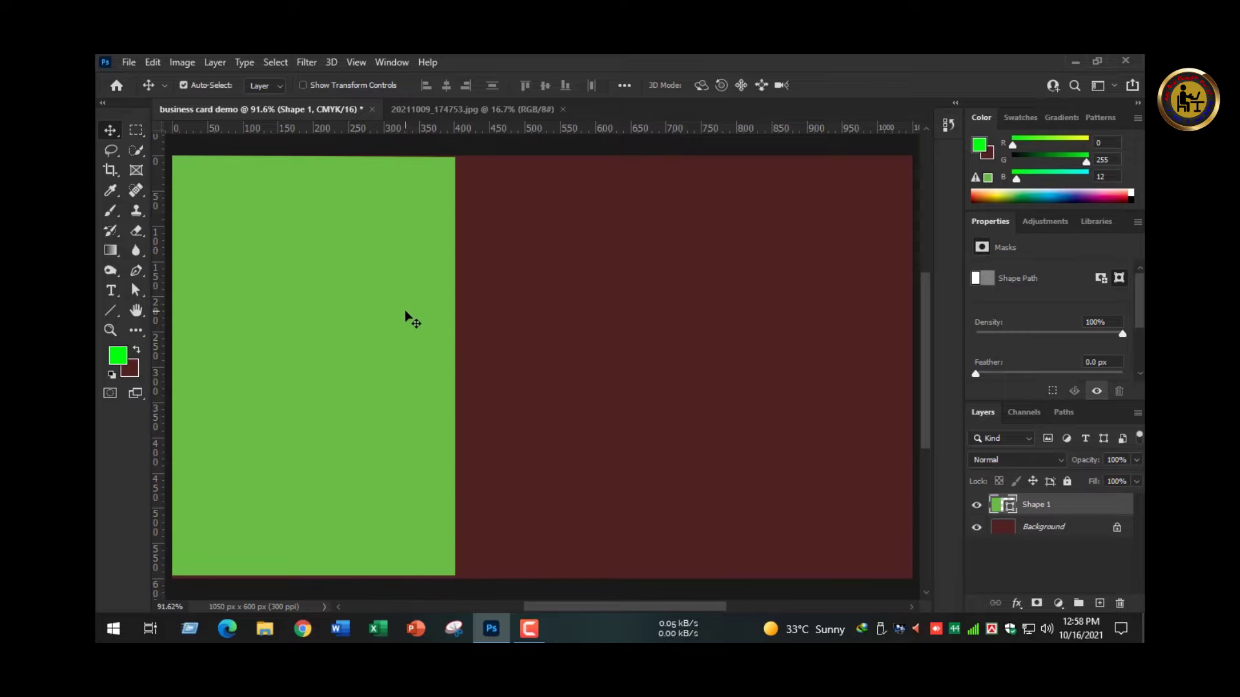
key(Down)
key(Down)
key(Down)
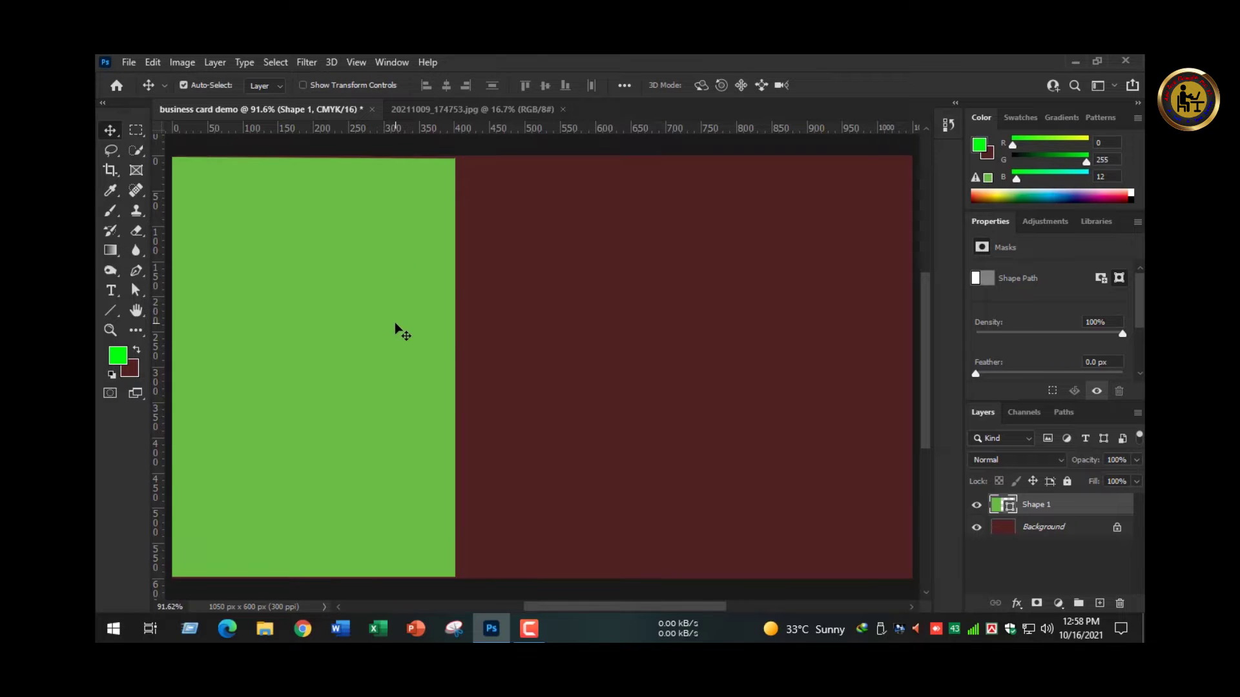
key(ctrl+t)
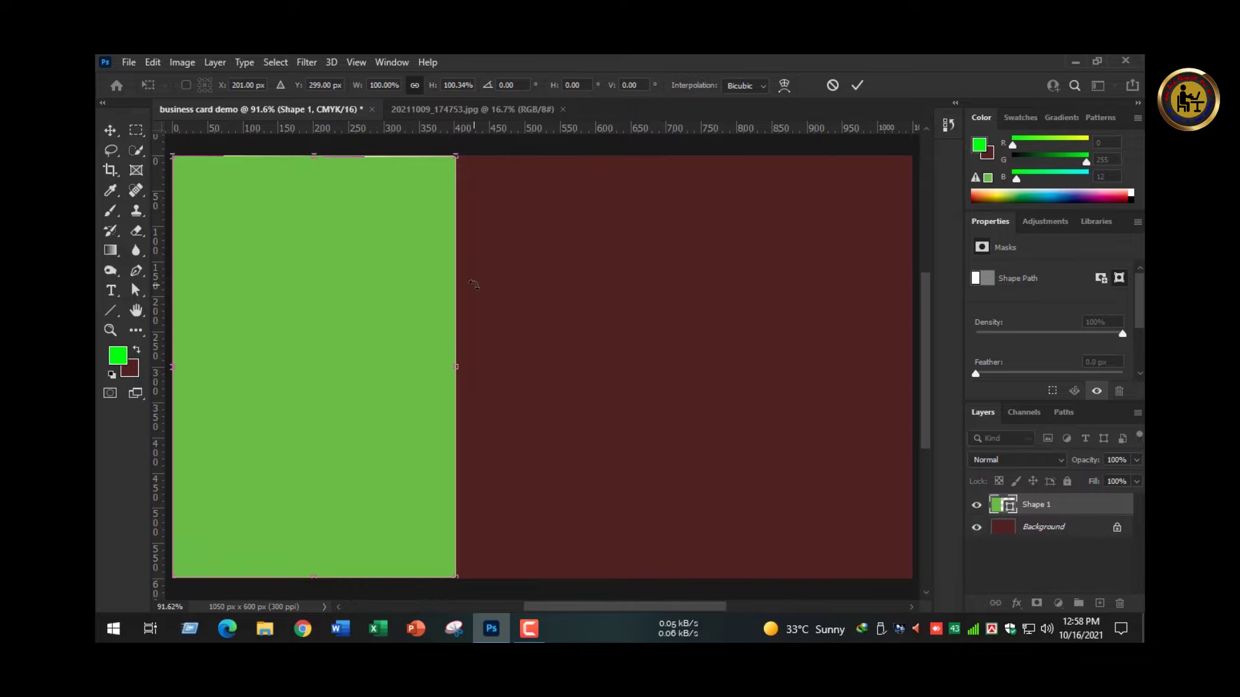
key(Return)
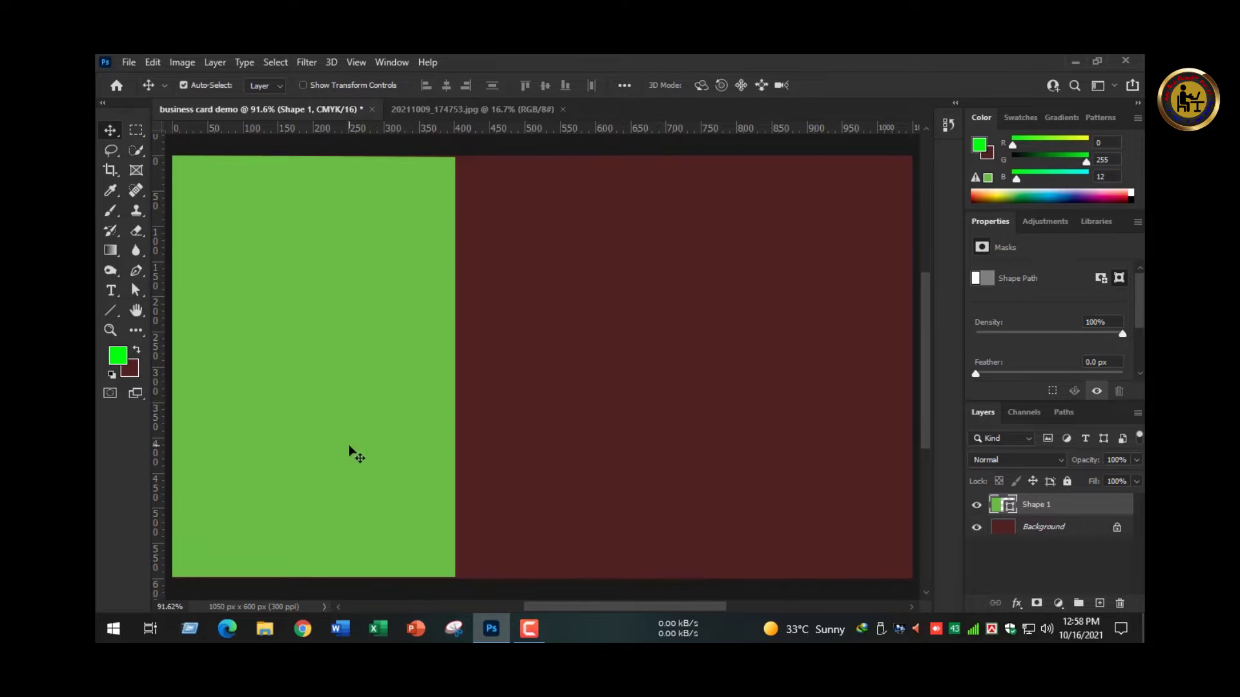
key(Down)
key(Down)
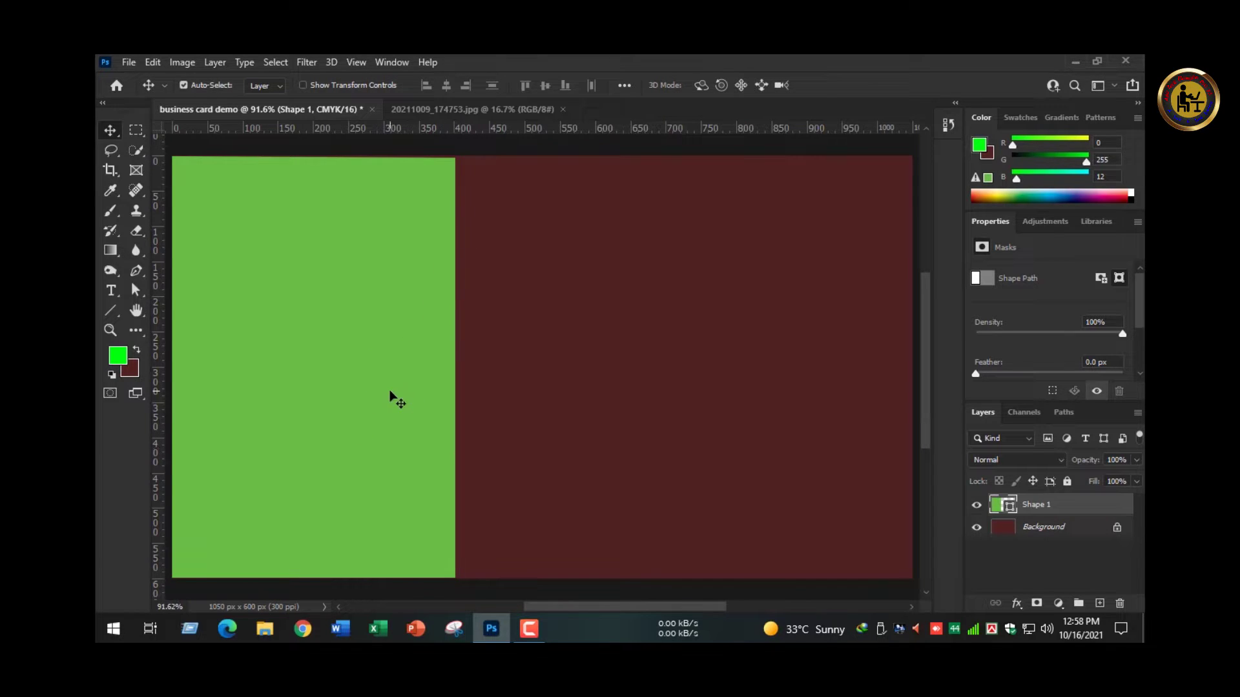
- Add a horizontal guide across the middle and bend the shape's right edge into a concave curve
drag(447, 129, 444, 367)
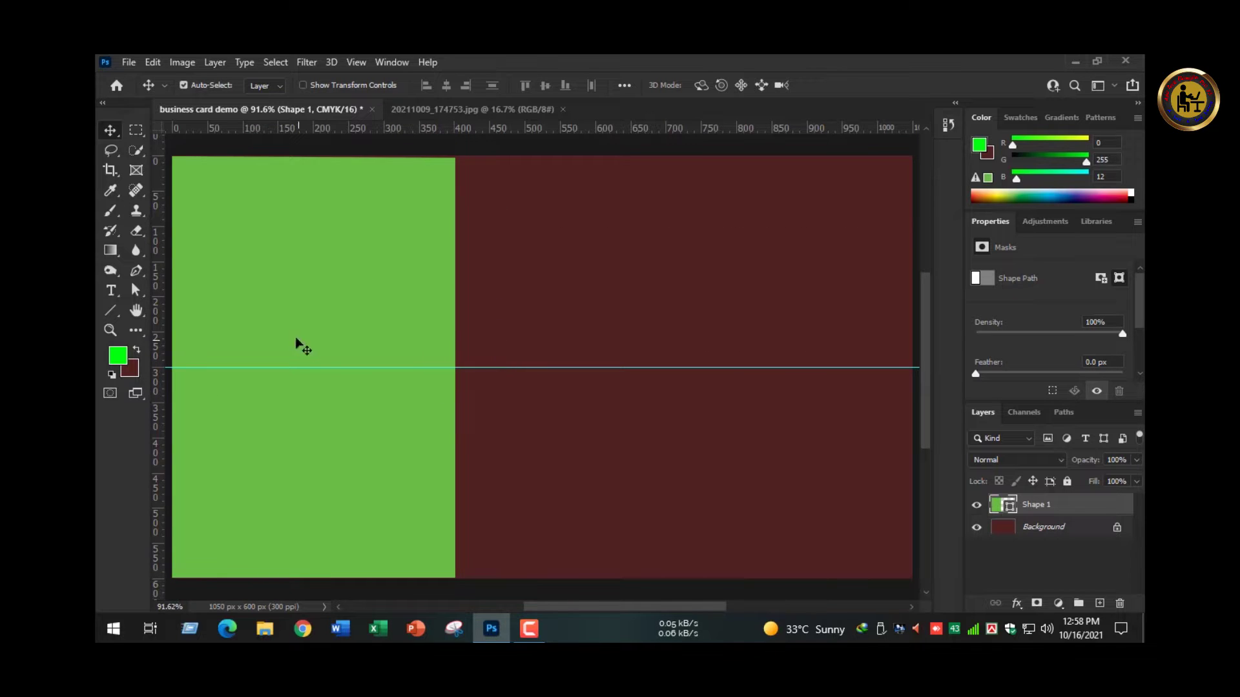
drag(135, 277, 182, 322)
click(189, 314)
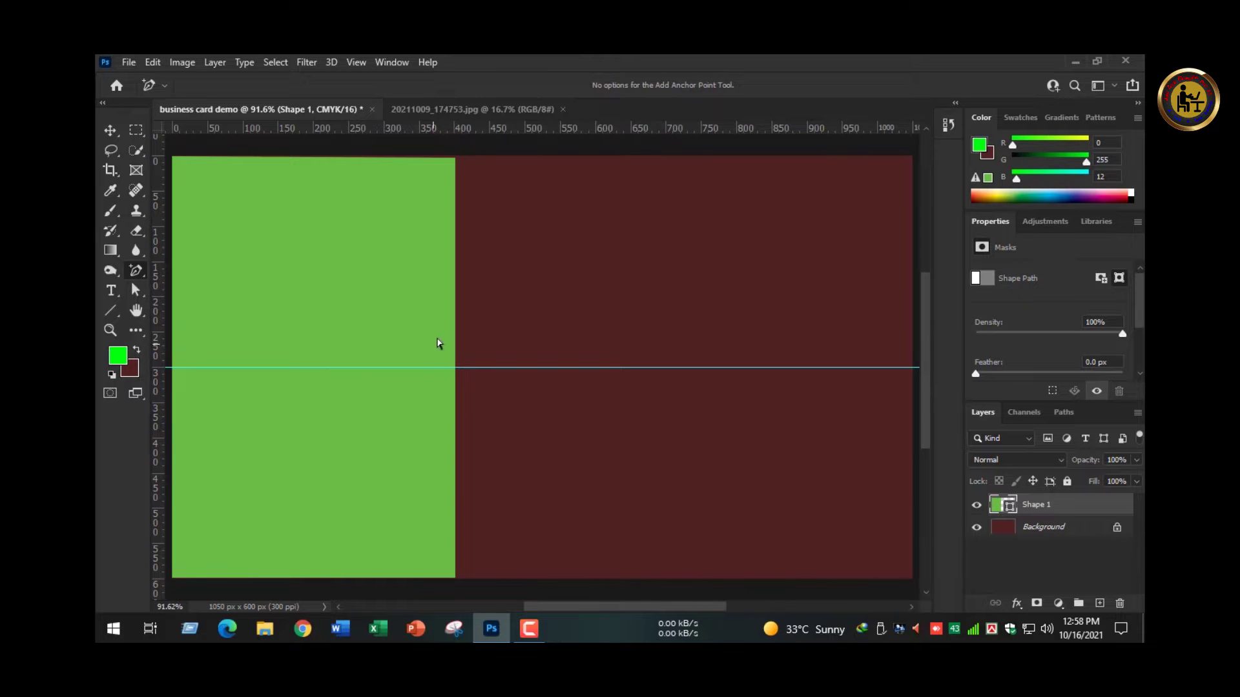
drag(456, 368, 559, 369)
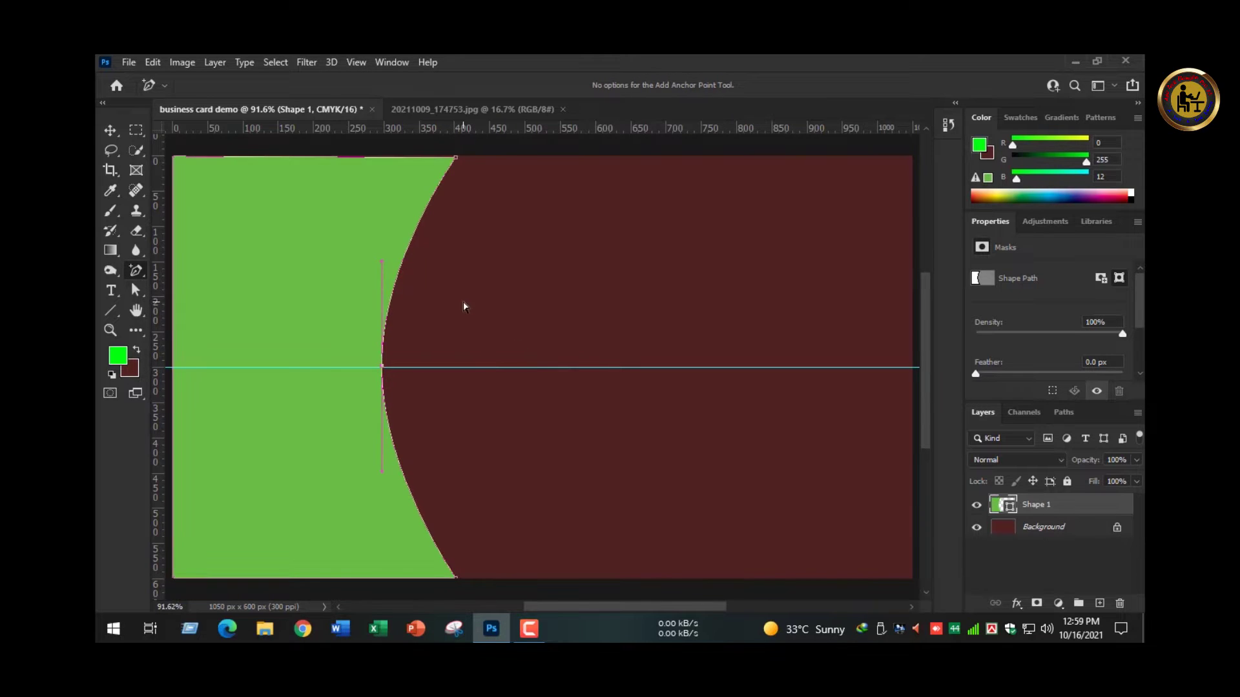
click(110, 131)
click(421, 377)
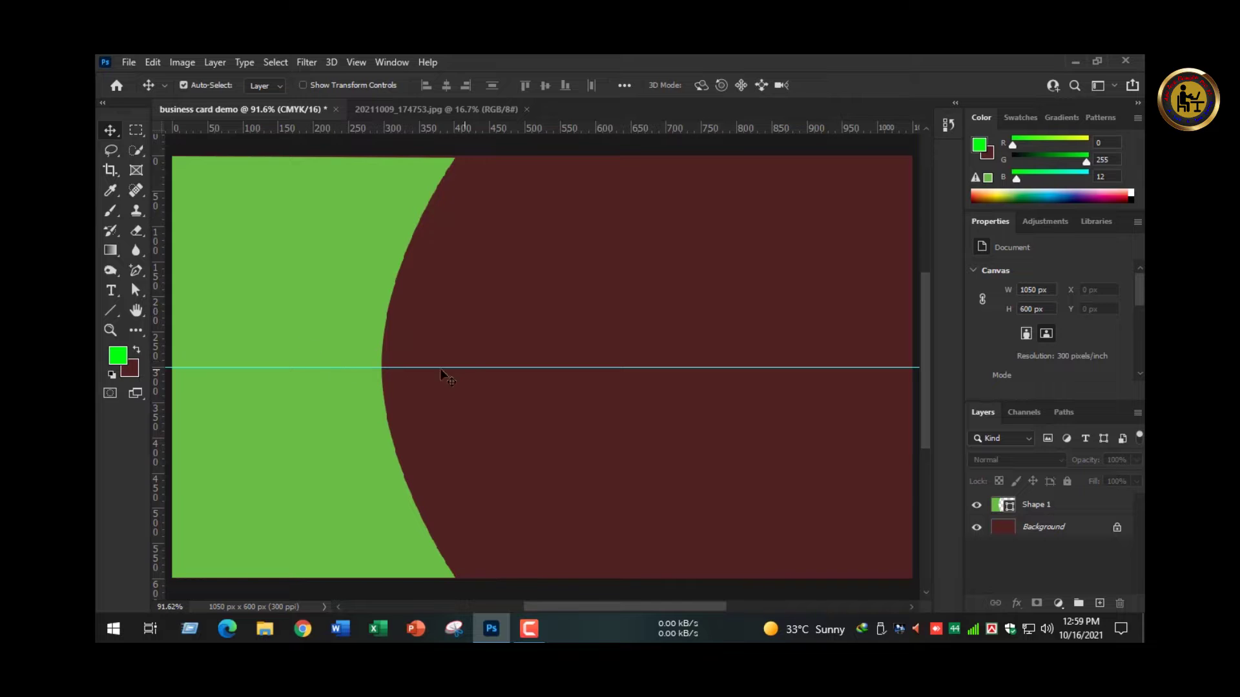
click(112, 312)
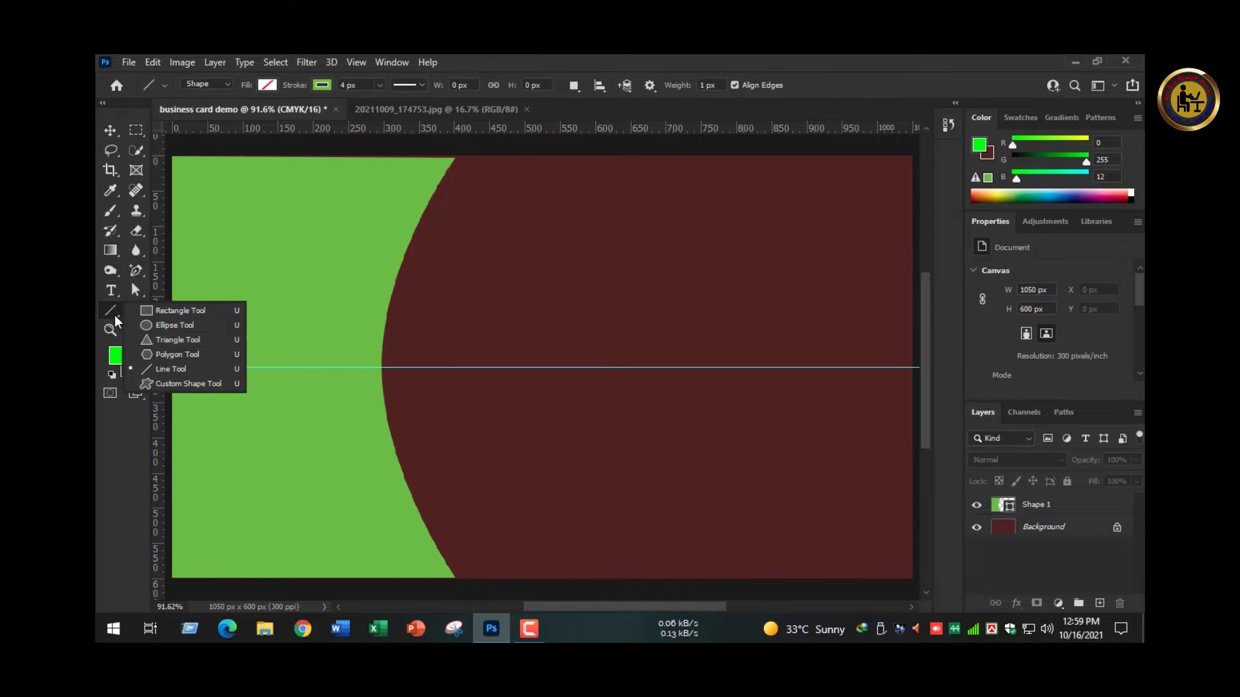
- Draw a 100 px five-sided polygon filled magenta with no stroke
click(165, 352)
click(412, 362)
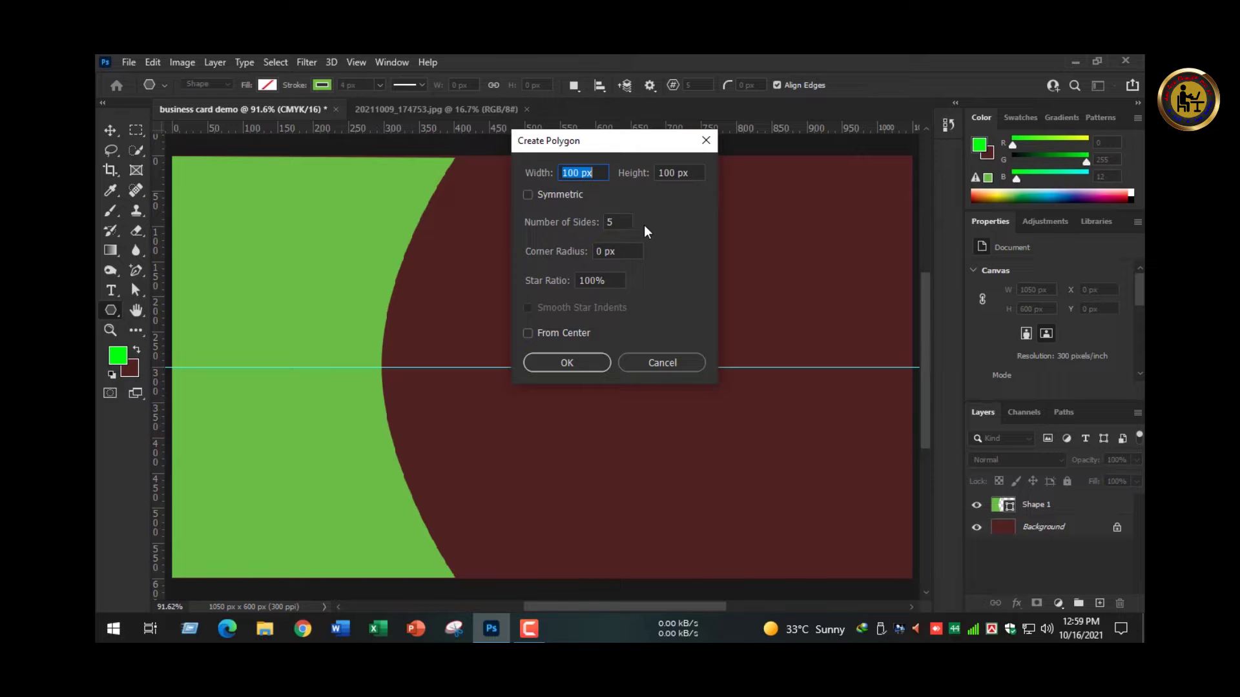
click(564, 362)
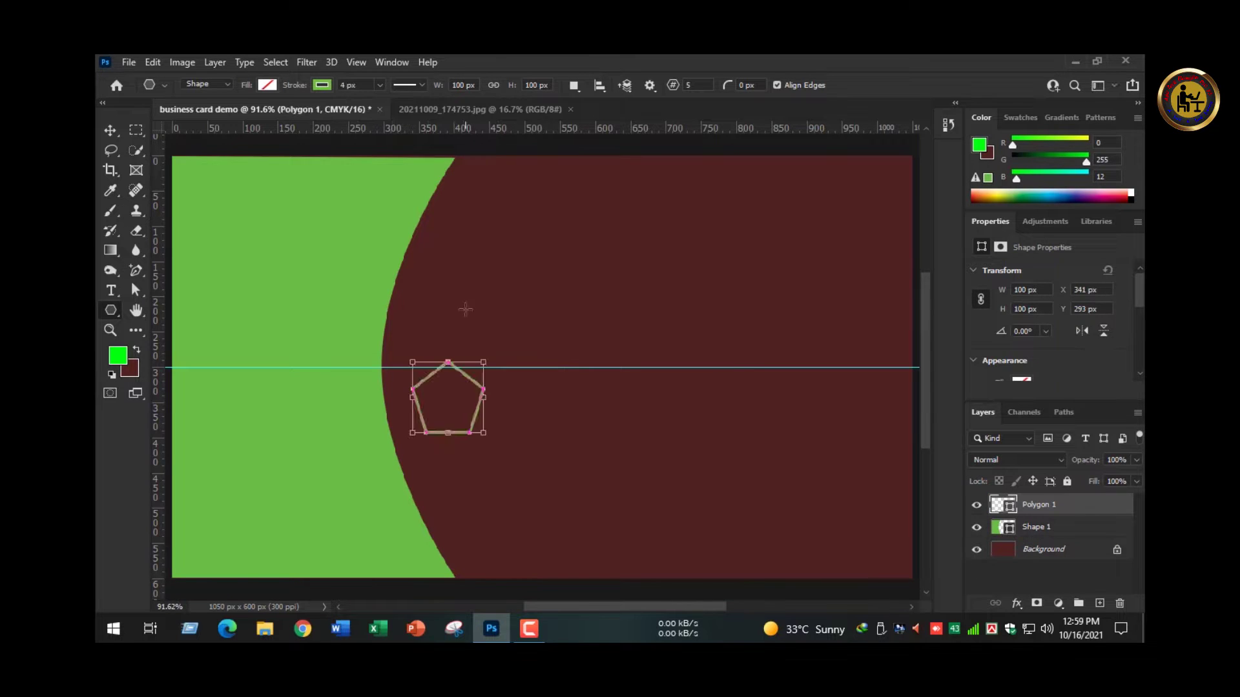
click(265, 85)
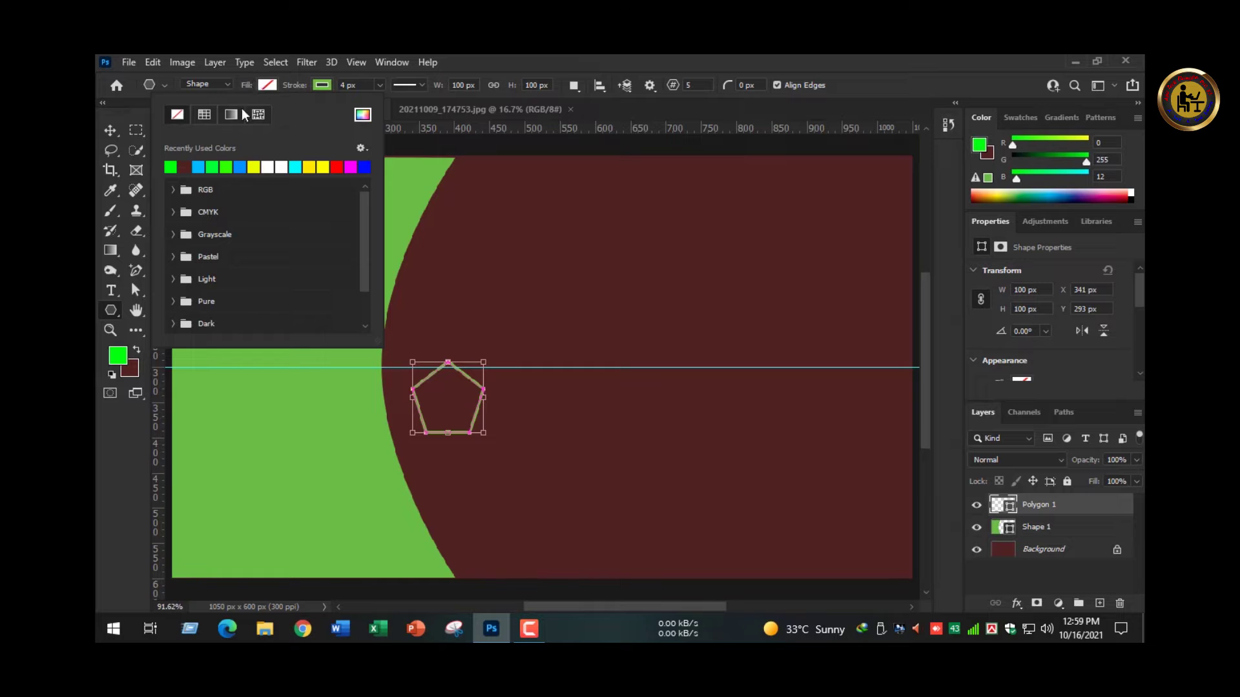
click(353, 167)
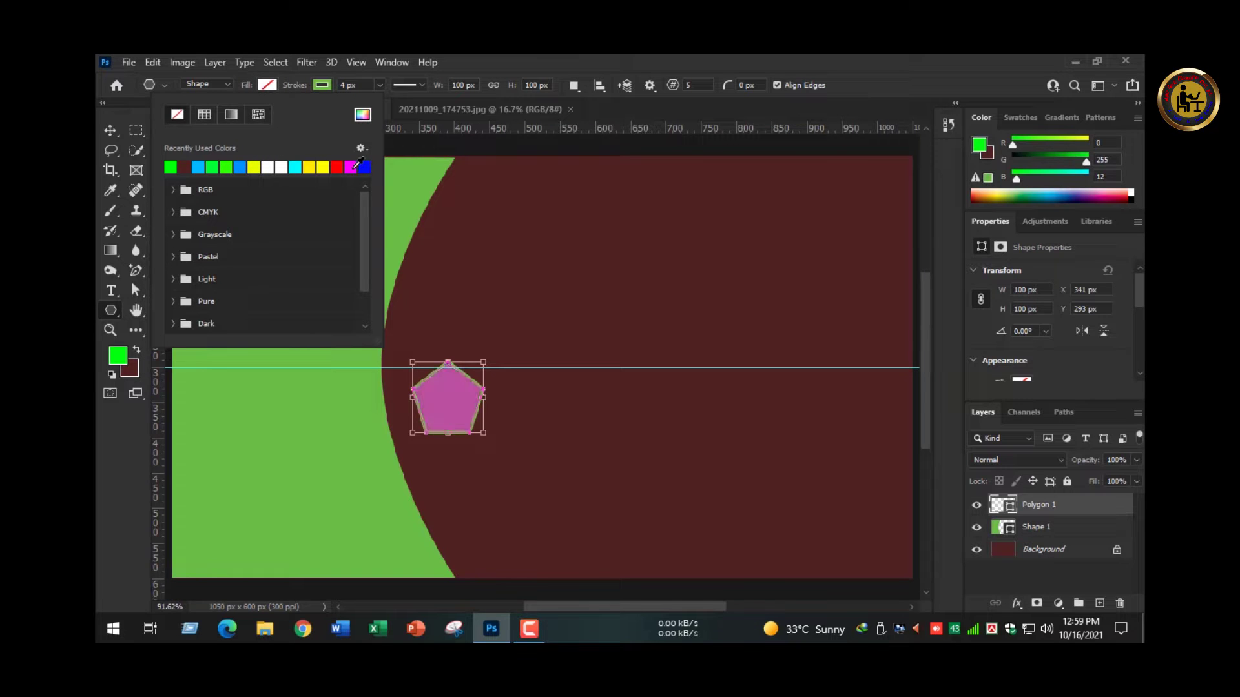
click(324, 84)
click(324, 84)
click(315, 85)
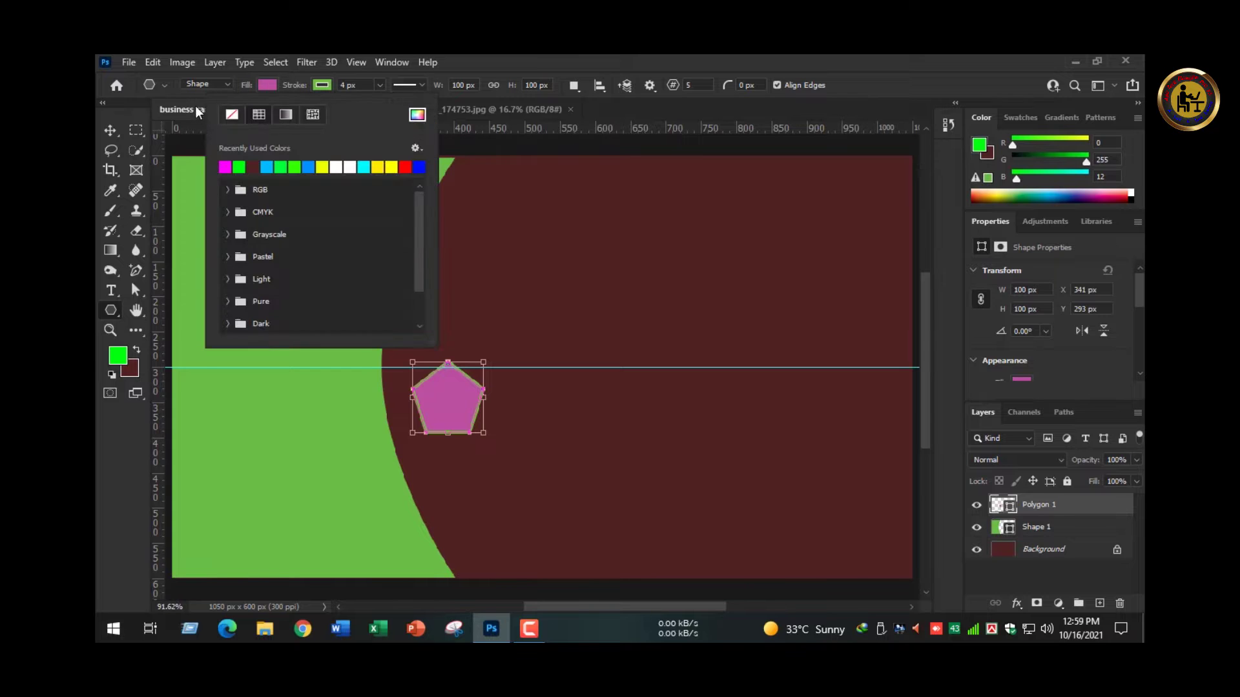
click(231, 115)
click(179, 115)
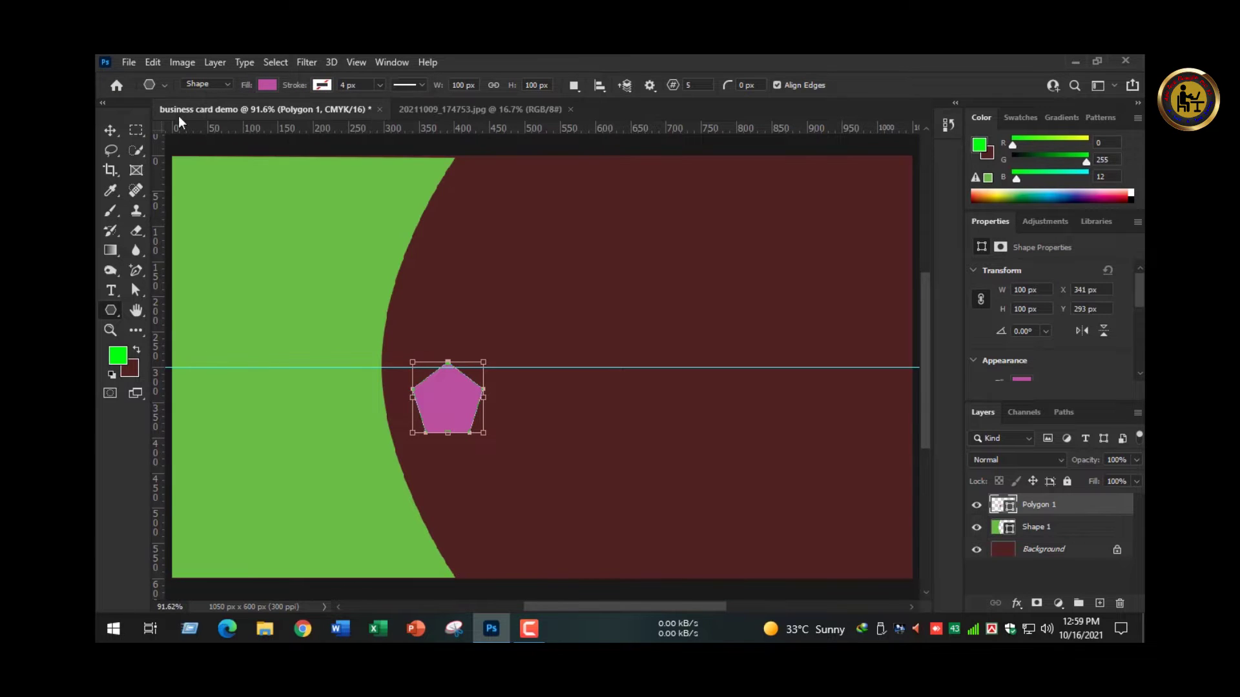
- Move the pentagon onto the green curve's edge and enlarge it to 176 × 181 px
click(109, 130)
drag(467, 389, 440, 303)
key(ctrl+t)
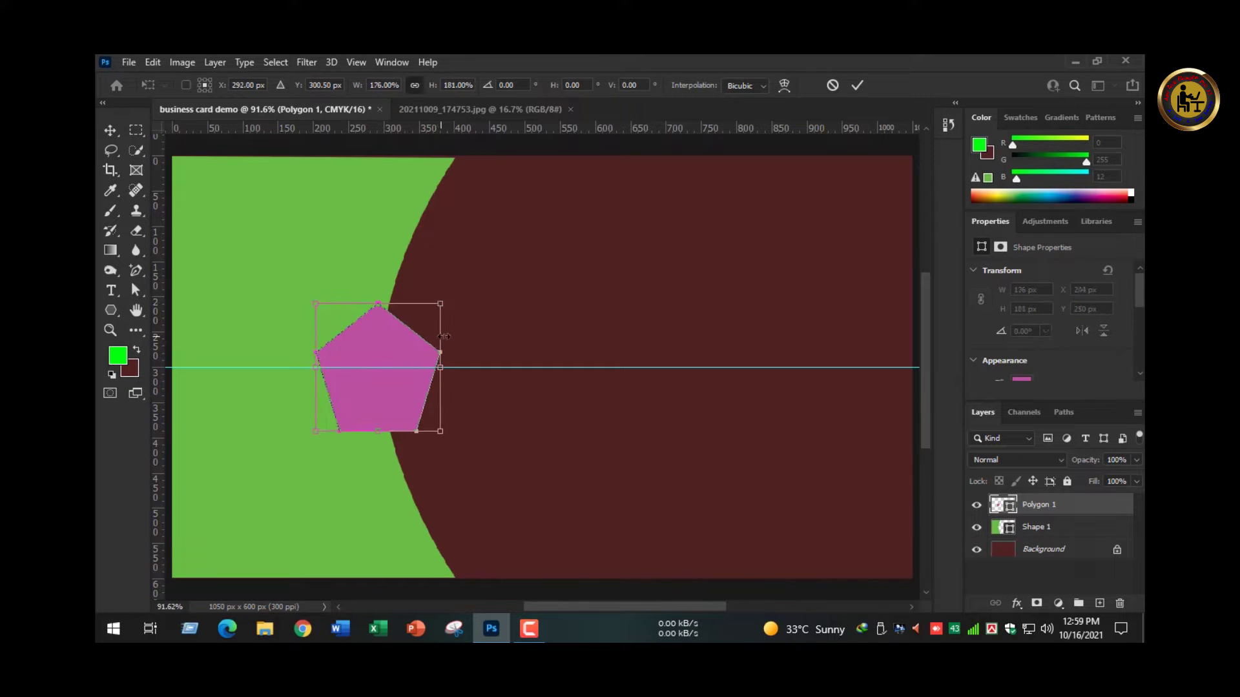
key(Return)
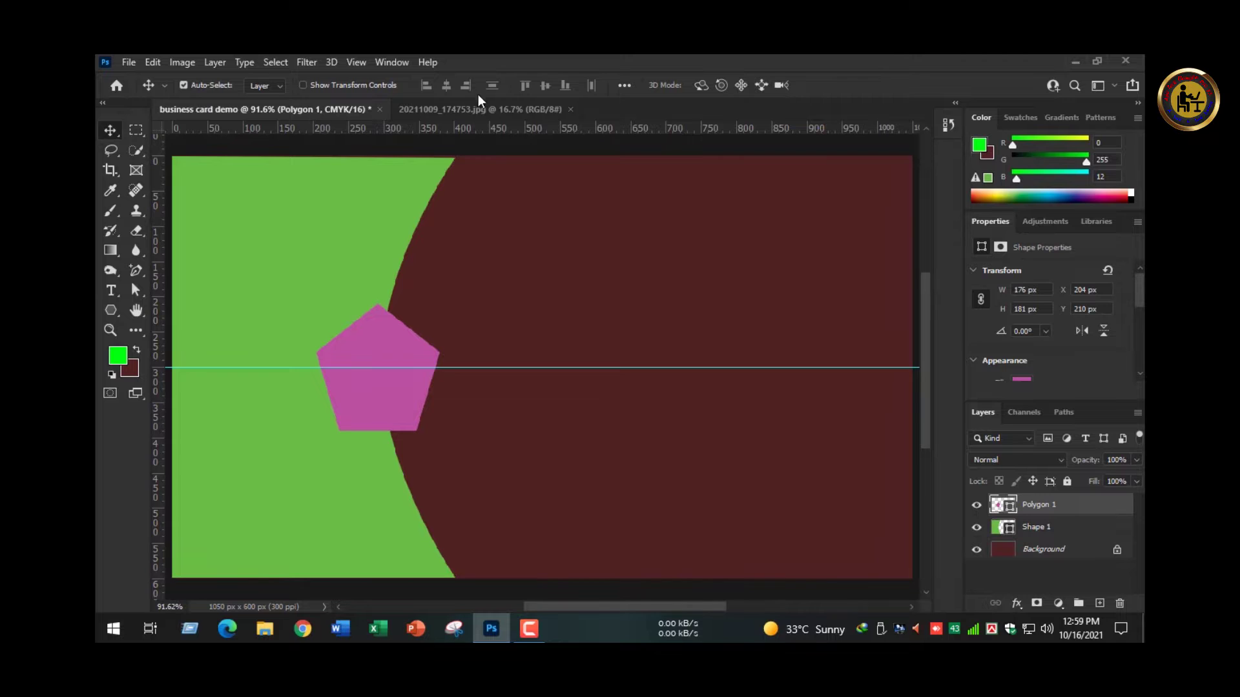
click(478, 107)
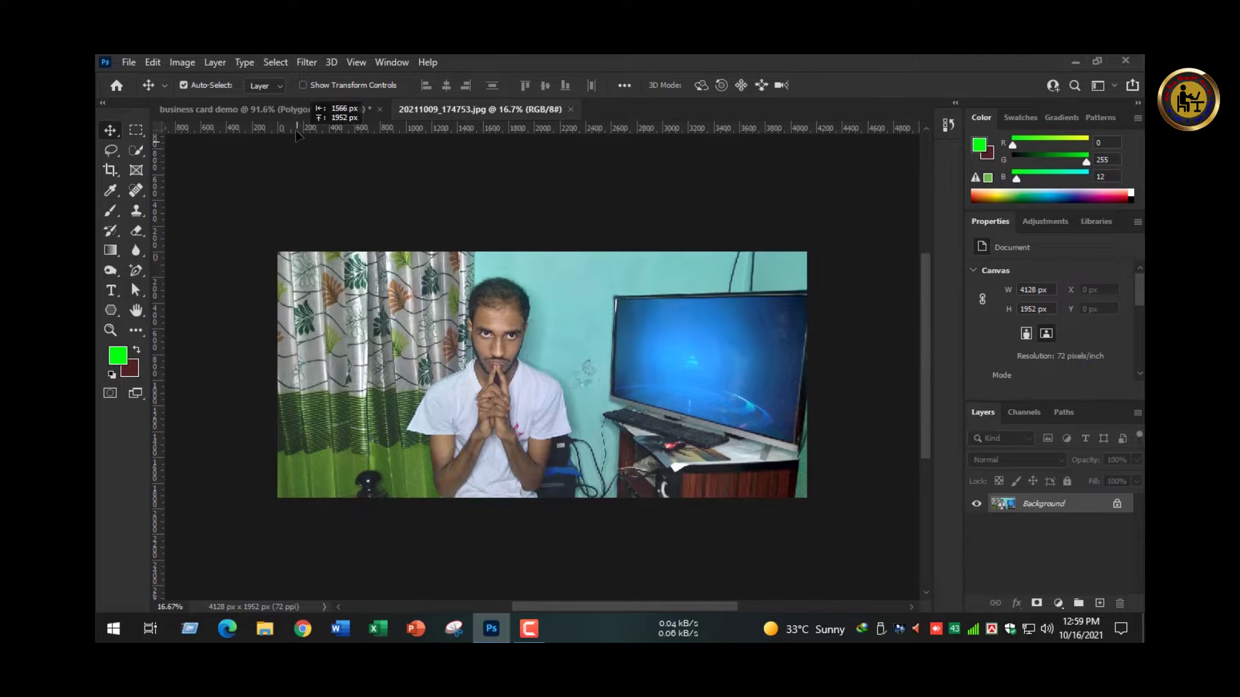
- Embed photo 20211009_174753.jpg into the card with Place Embedded, spanning its width
drag(297, 132, 609, 284)
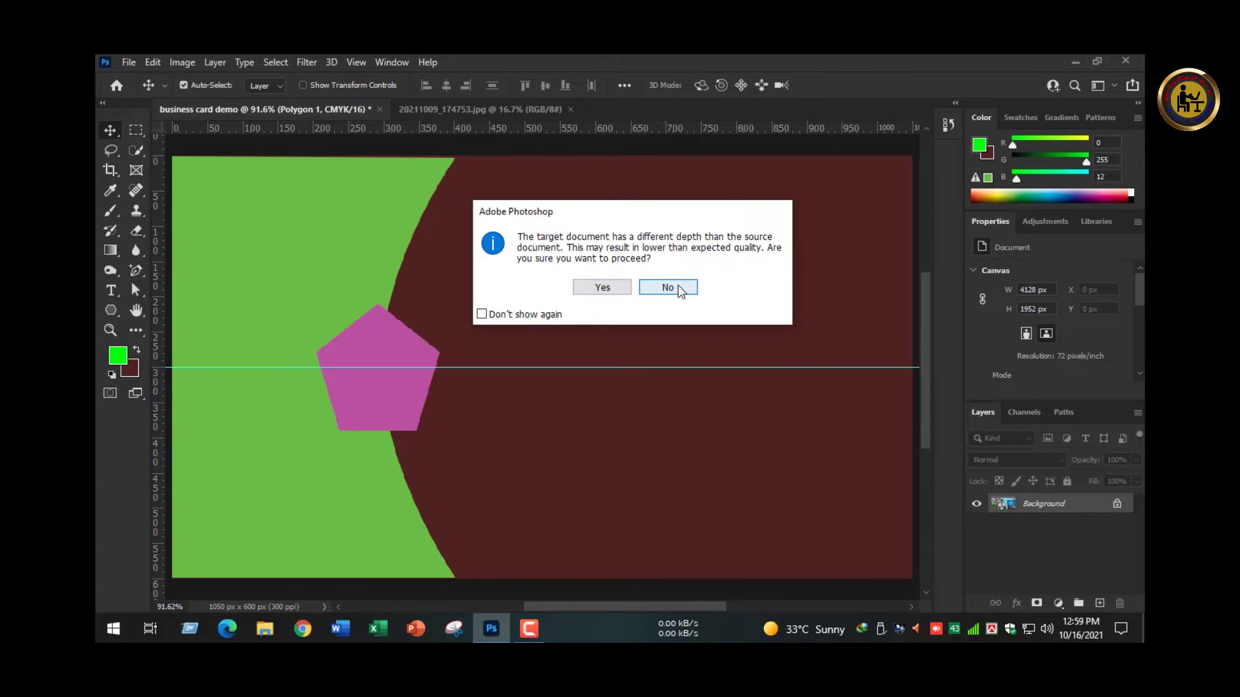
click(669, 287)
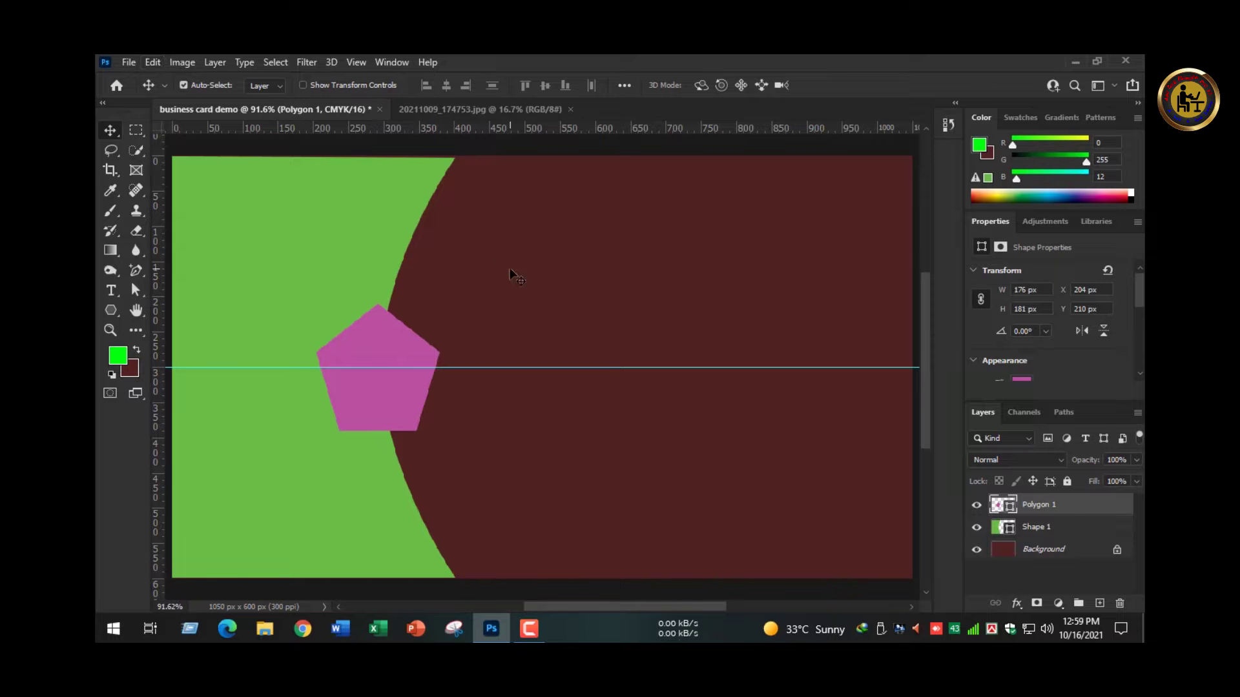
click(129, 62)
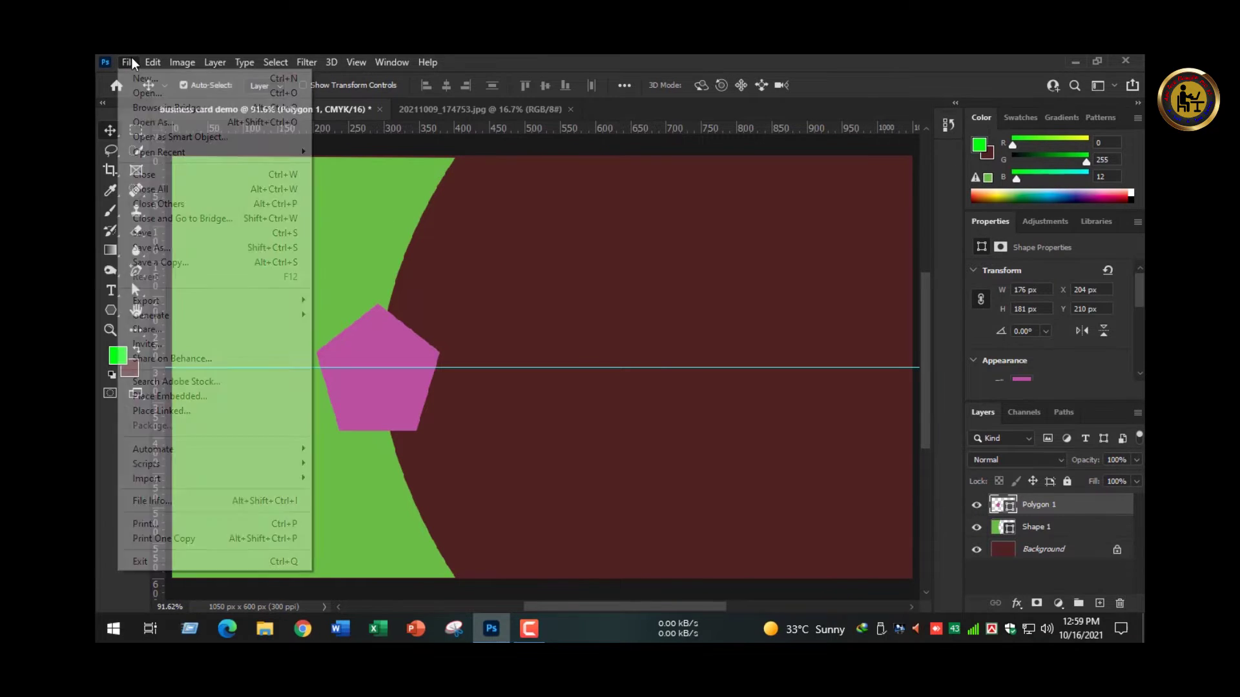
click(175, 397)
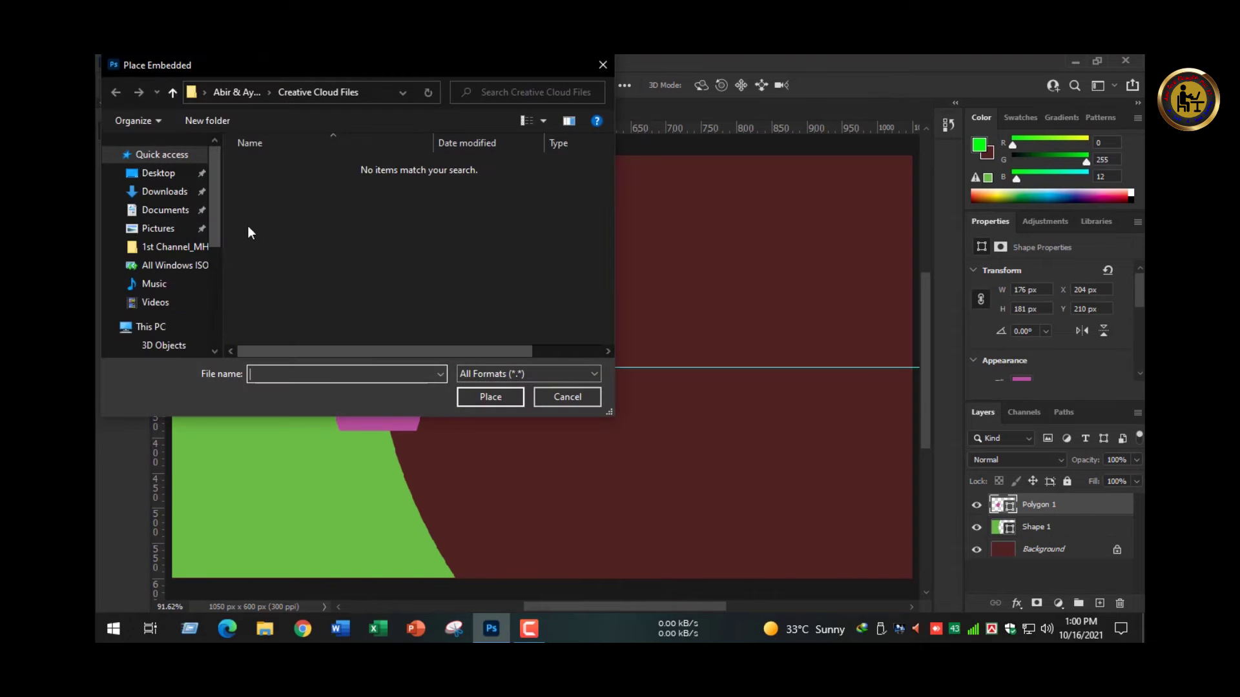
scroll(171, 324, down, 2)
scroll(172, 288, down, 3)
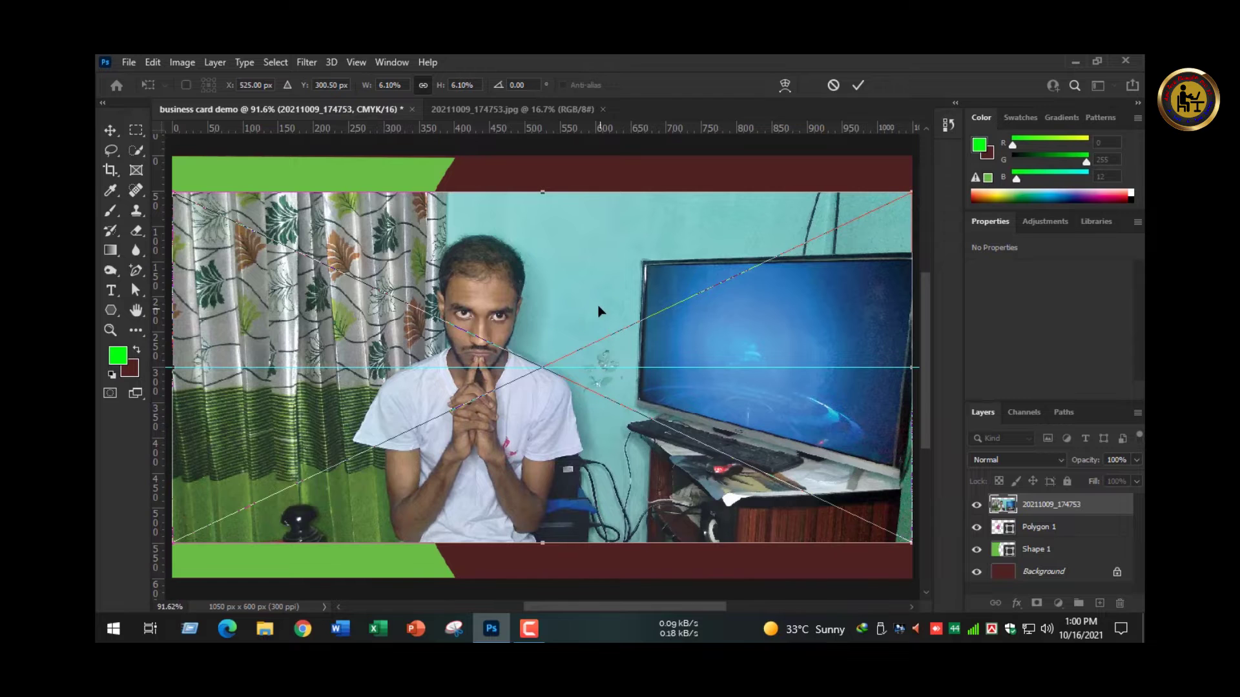
key(Return)
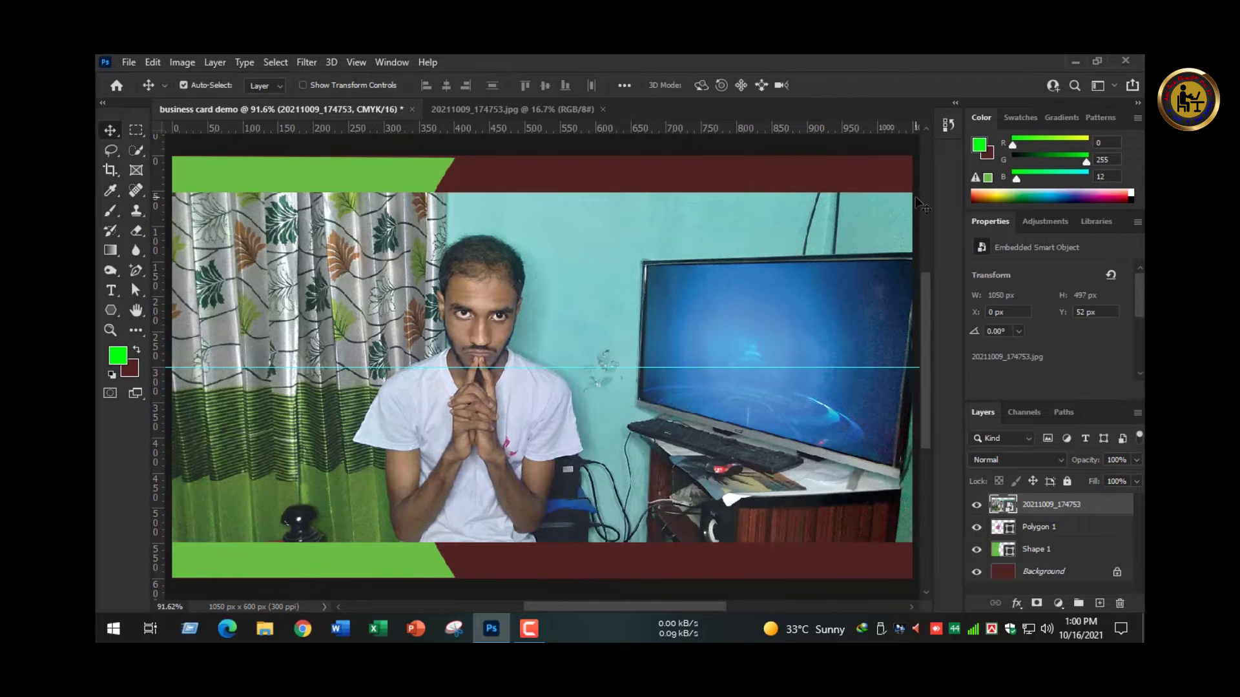
- Shrink the photo to 321 × 209 px and position it over the pentagon
key(ctrl+t)
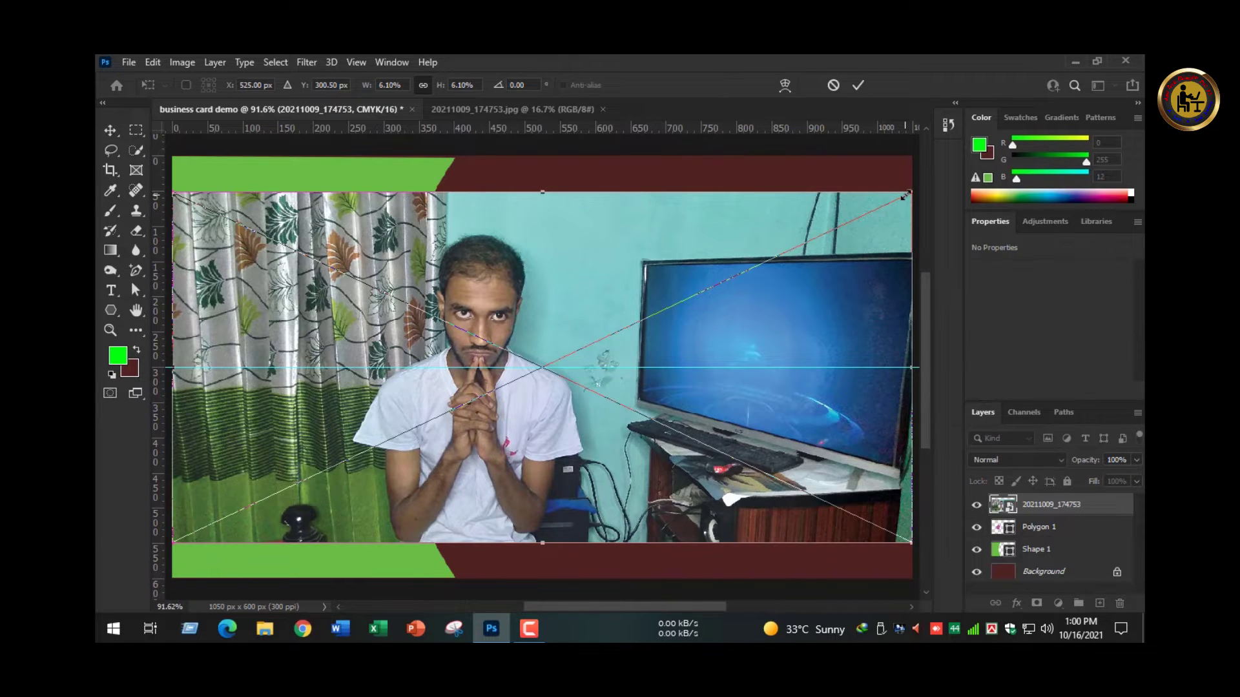
drag(906, 194, 659, 300)
key(Return)
drag(574, 387, 447, 397)
drag(1024, 515, 1027, 538)
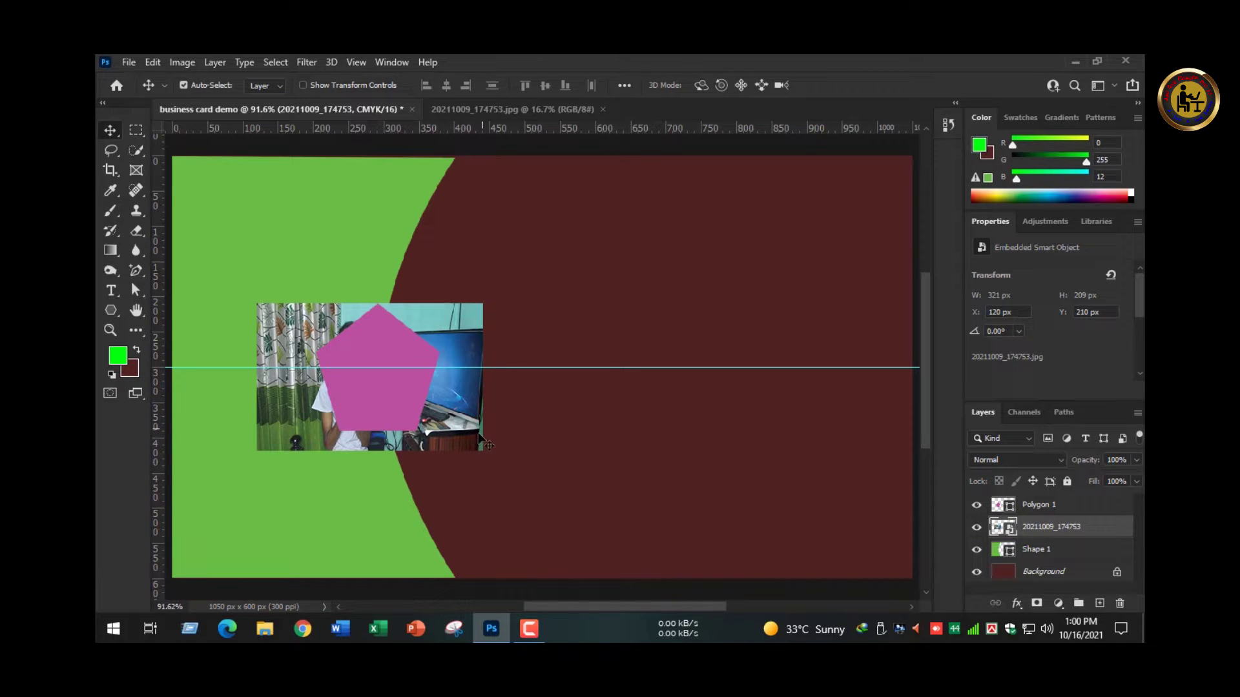
mouse_move(478, 443)
mouse_down()
mouse_move(494, 442)
mouse_move(484, 437)
mouse_up()
key(Right)
key(Right)
key(Right)
key(Right)
key(Right)
key(Right)
key(Right)
key(Right)
key(Right)
key(Right)
key(Right)
key(Right)
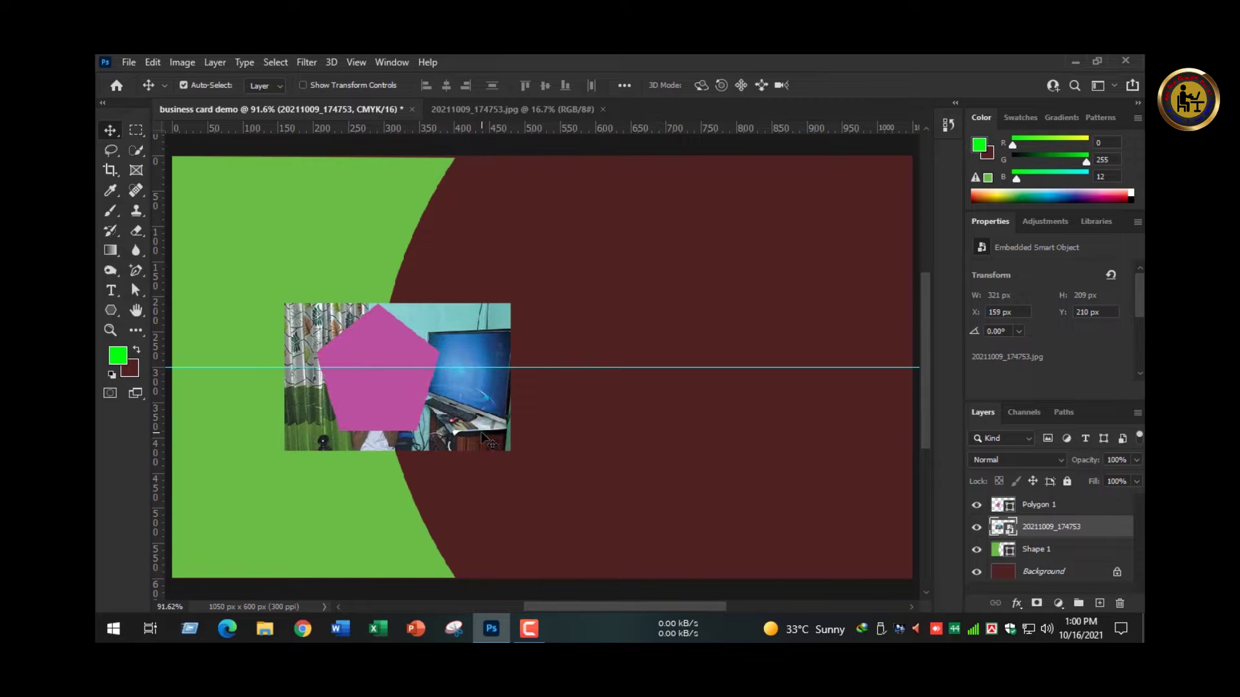
key(Up)
key(Up)
key(Up)
key(Up)
key(Up)
key(Up)
key(Up)
key(Up)
key(Up)
key(Up)
key(Up)
key(Up)
key(Up)
key(Up)
key(Up)
key(Up)
key(Up)
key(Up)
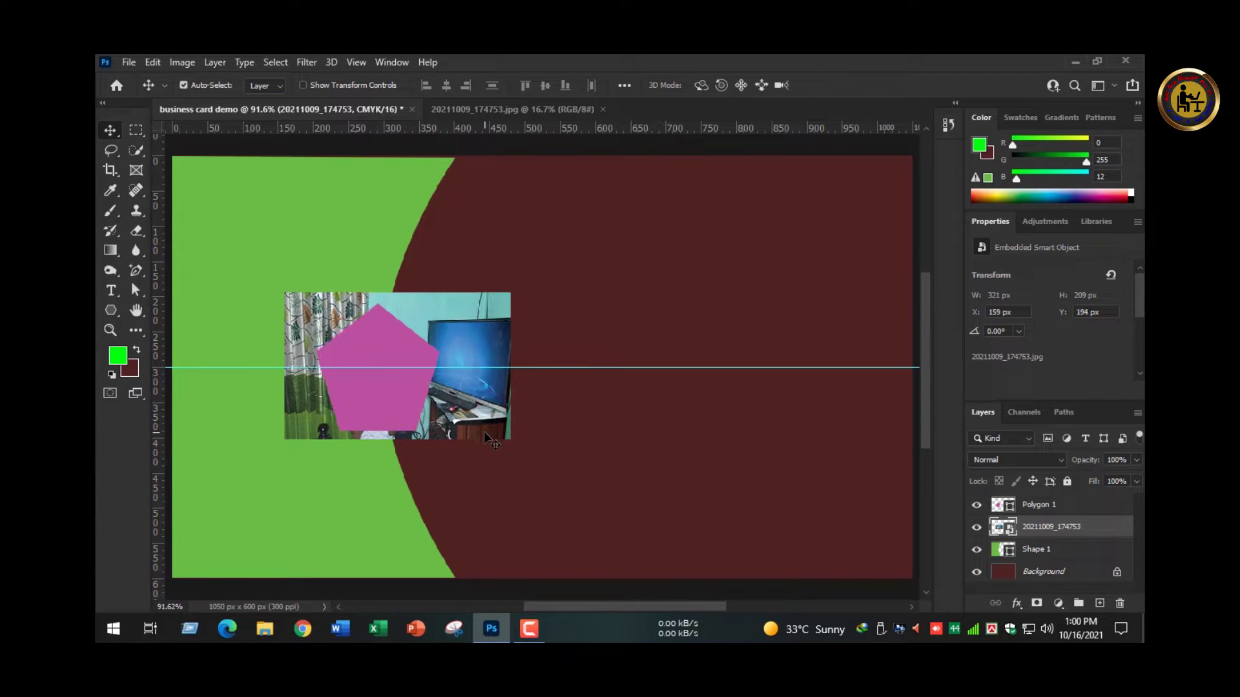
key(Down)
- Move the photo layer above Polygon 1, clip it to the pentagon, and fine-tune its position
drag(1029, 540, 1035, 503)
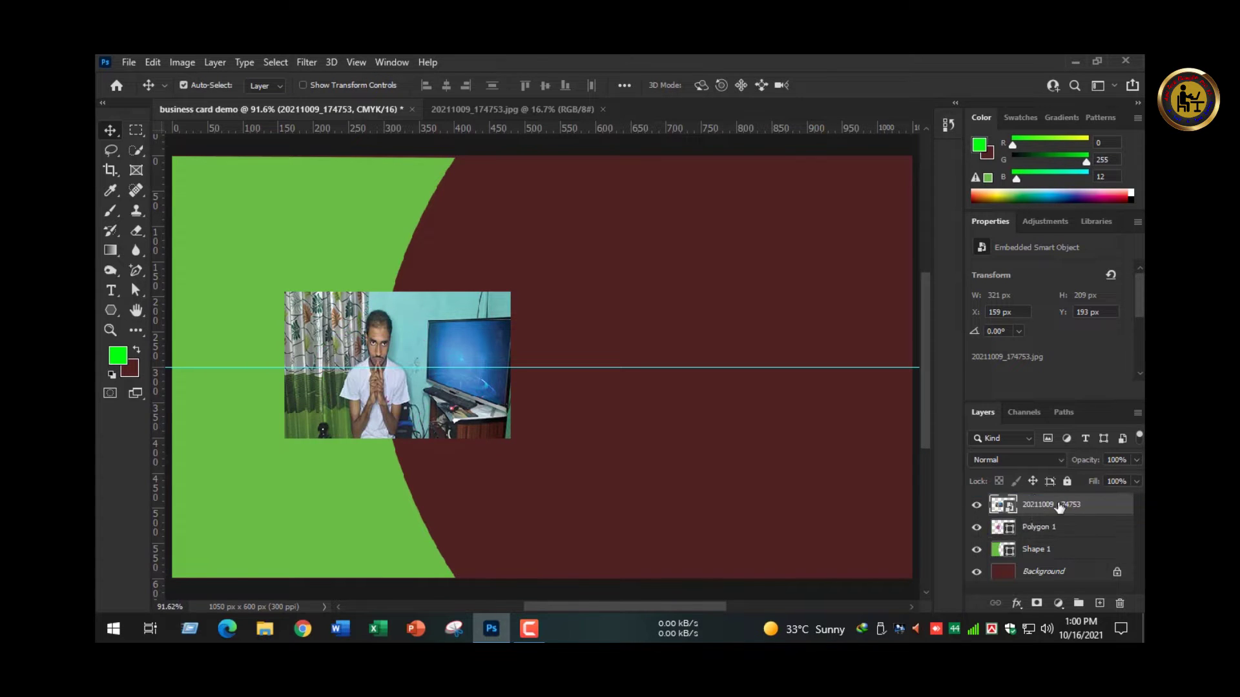
right_click(1056, 505)
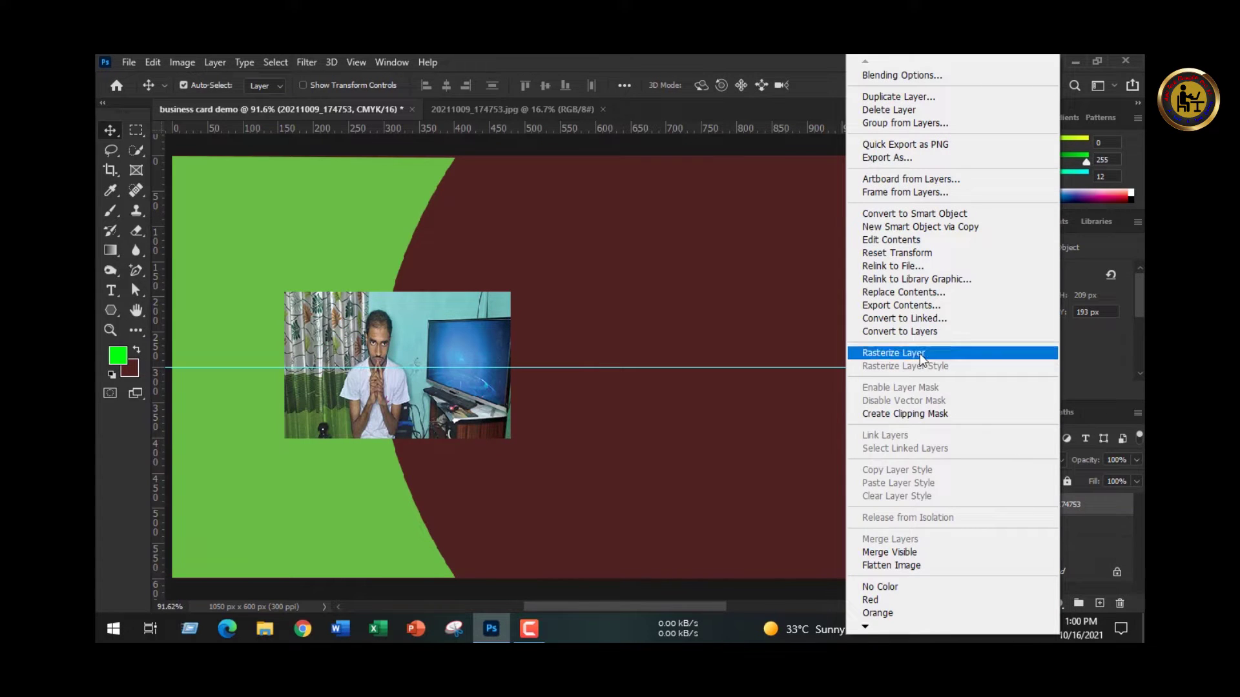
click(920, 413)
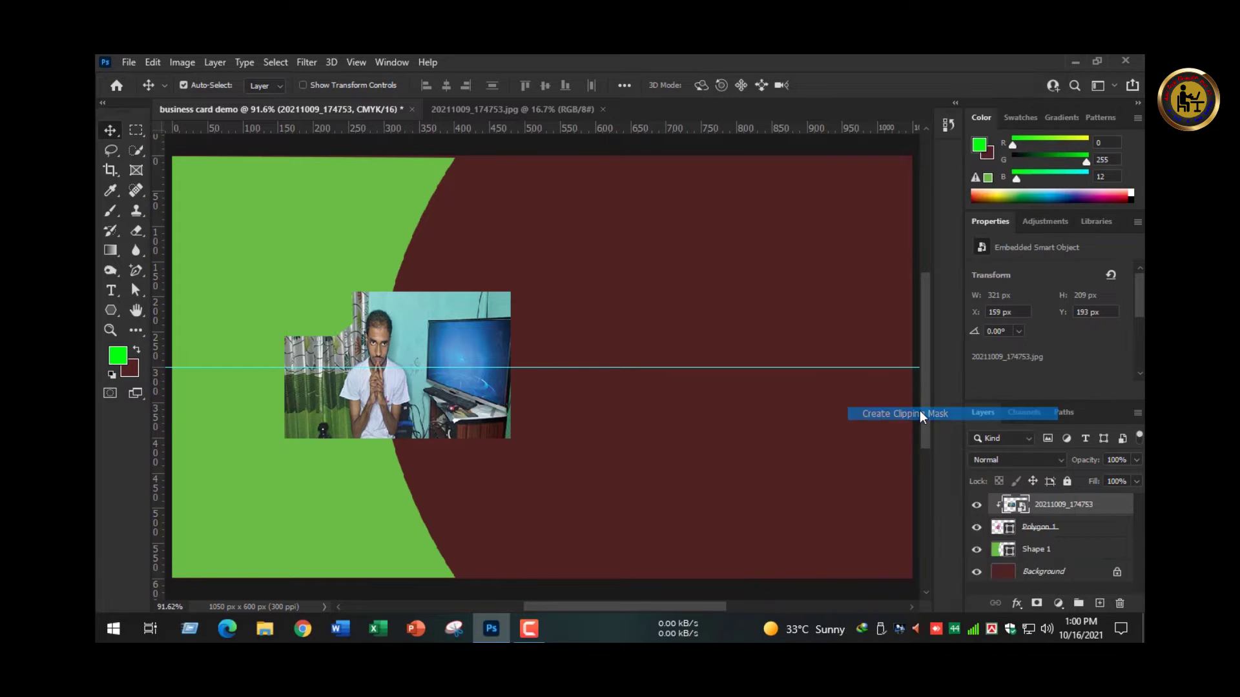
key(Down)
key(Down)
key(Down)
key(Down)
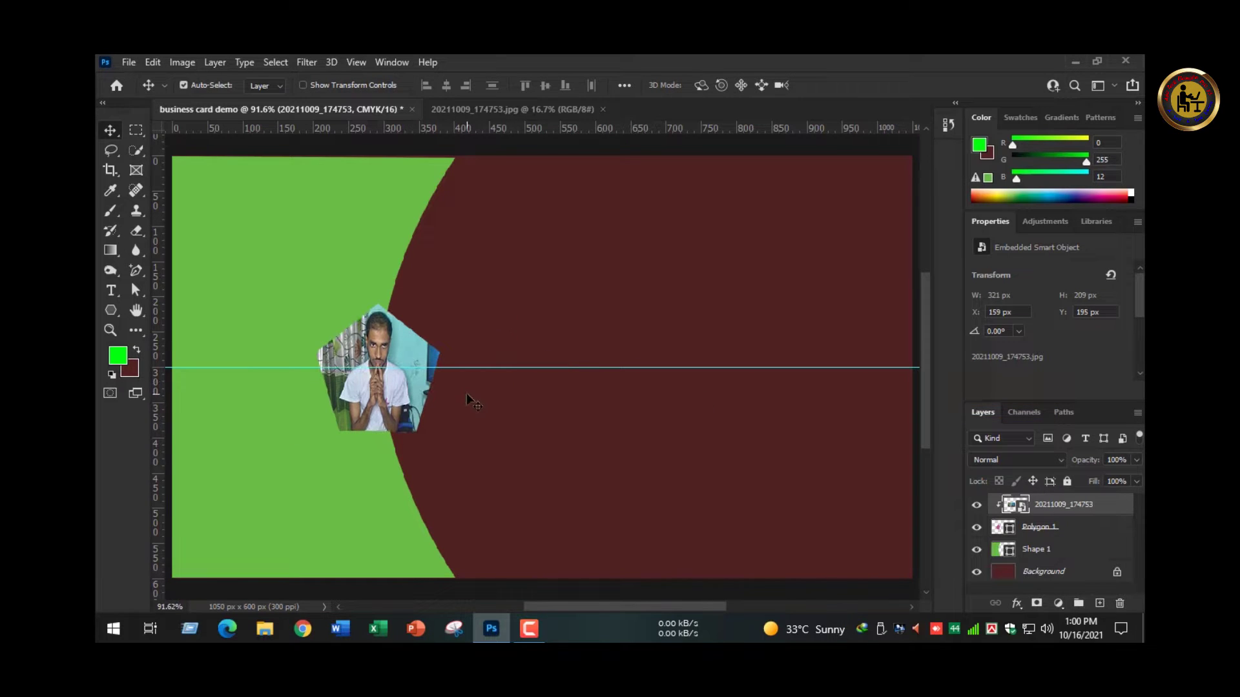
key(Left)
key(Left)
key(Left)
key(Left)
key(Right)
key(Right)
key(Right)
key(Right)
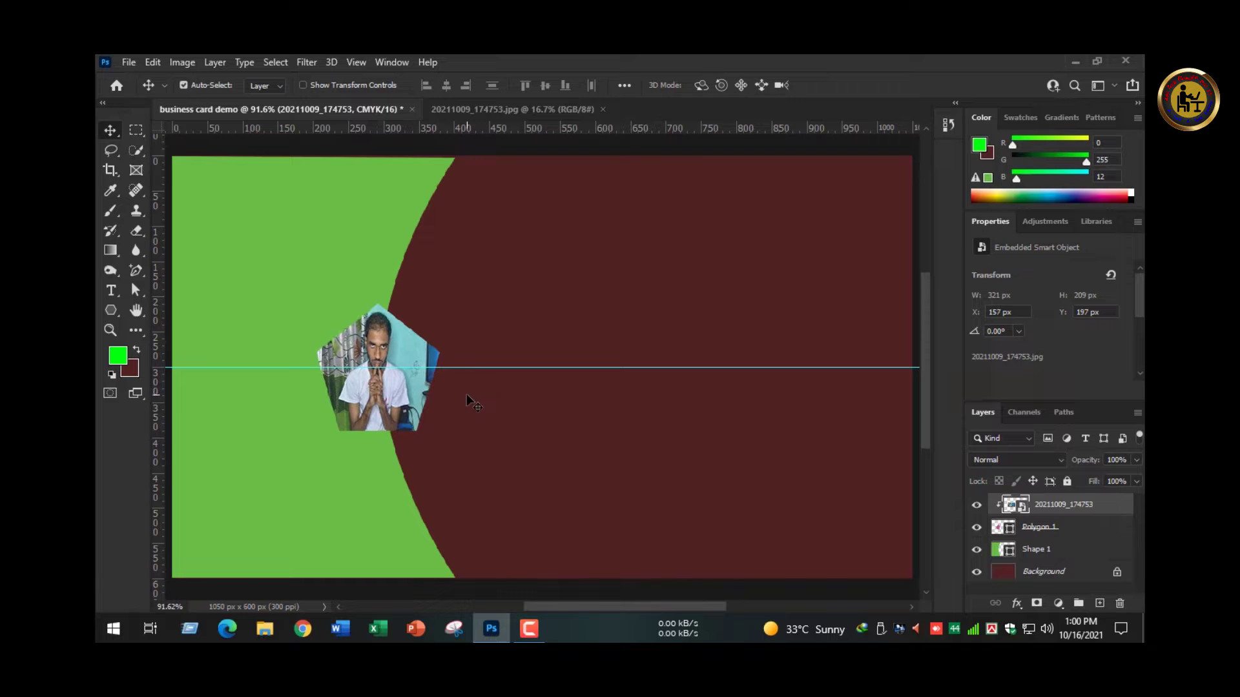
click(552, 469)
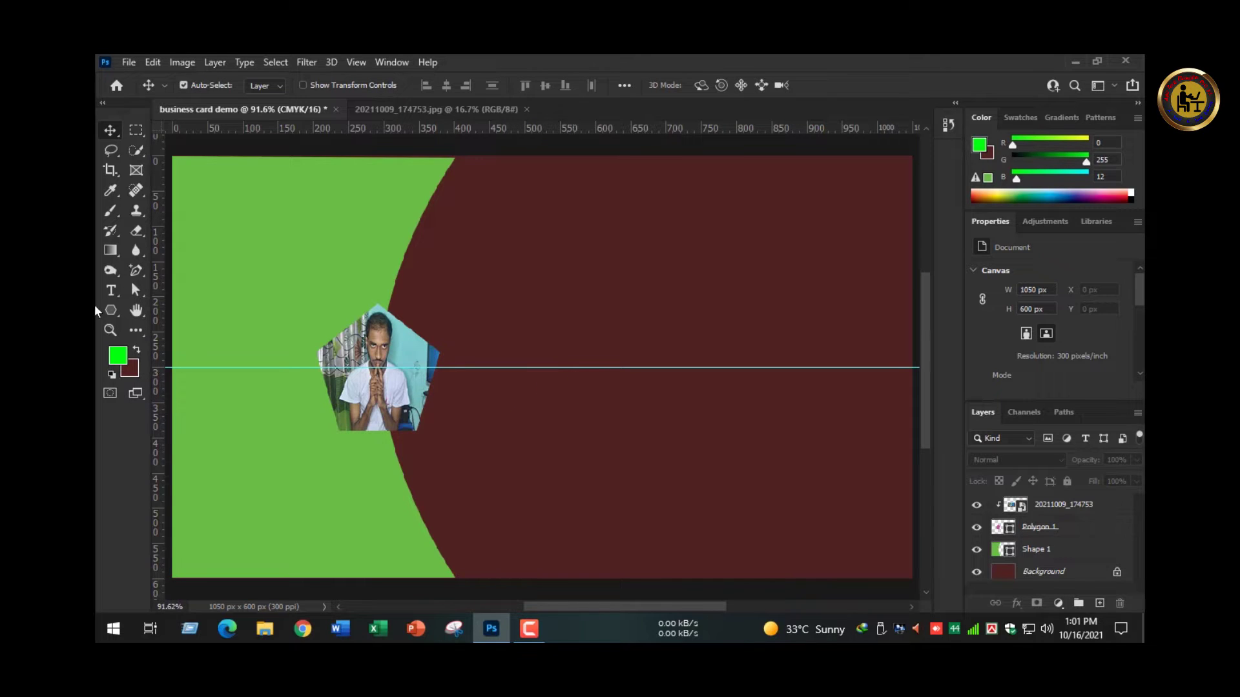
- Draw a vertical green line down the maroon area with a dashed stroke
click(110, 312)
right_click(117, 313)
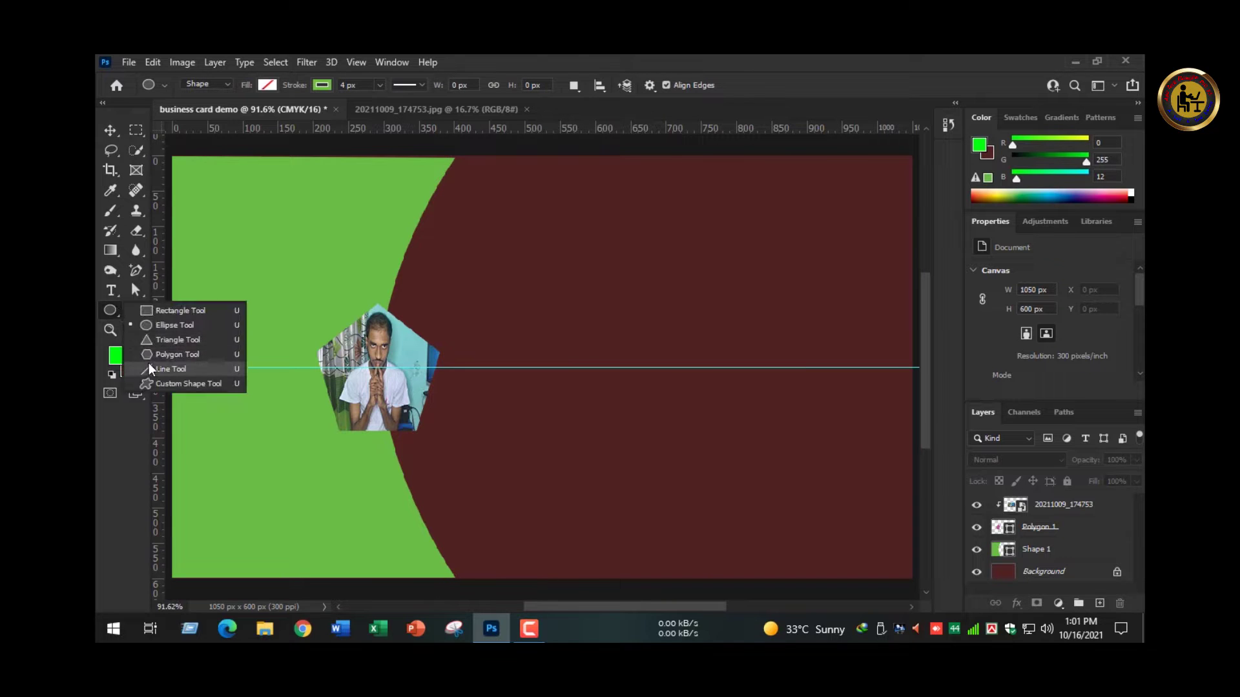
click(148, 366)
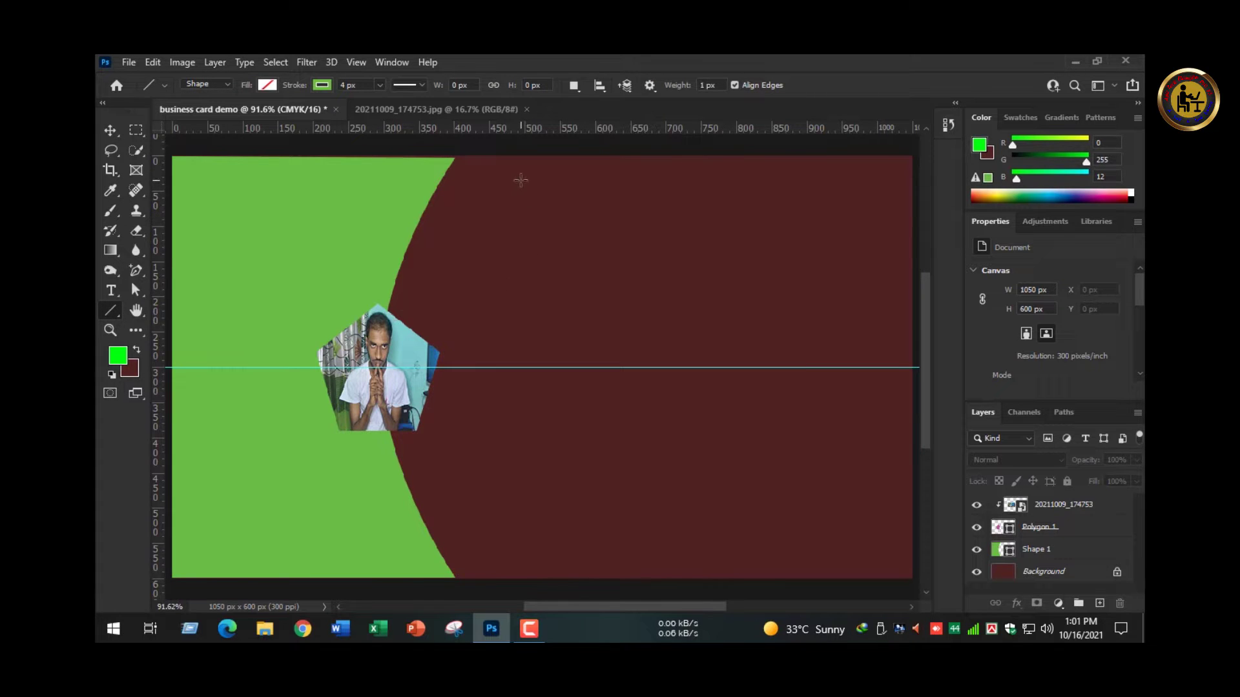
drag(504, 183, 504, 555)
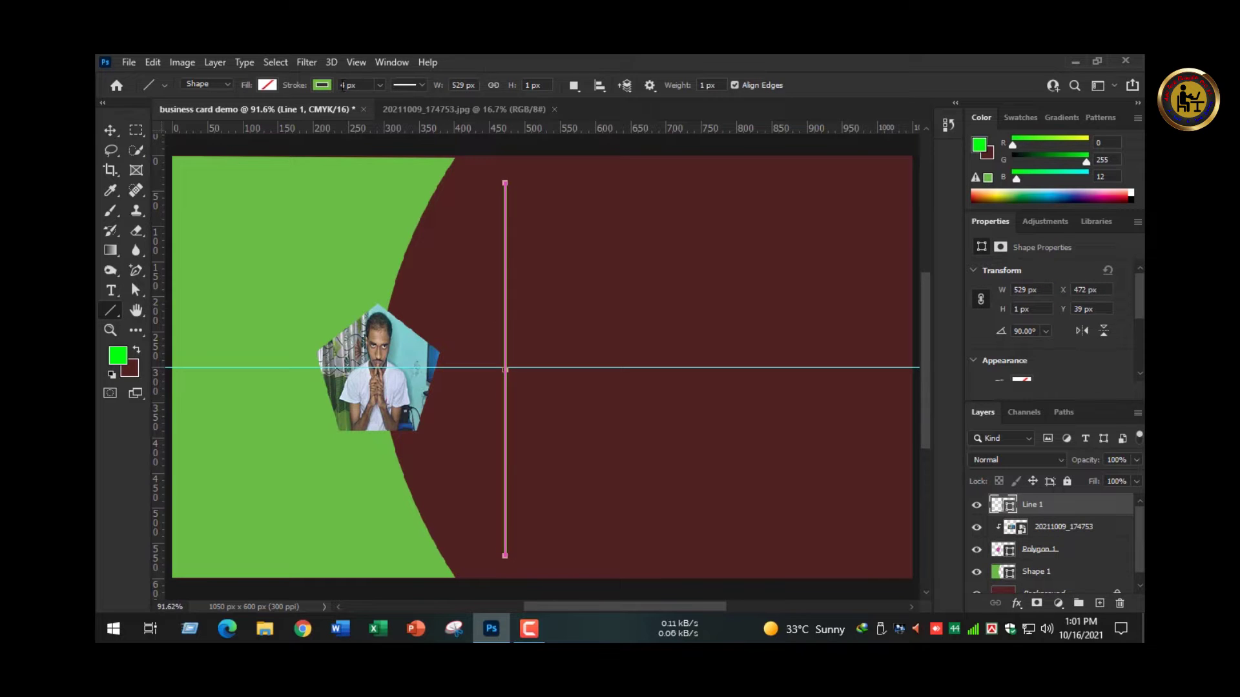
text(1)
click(421, 86)
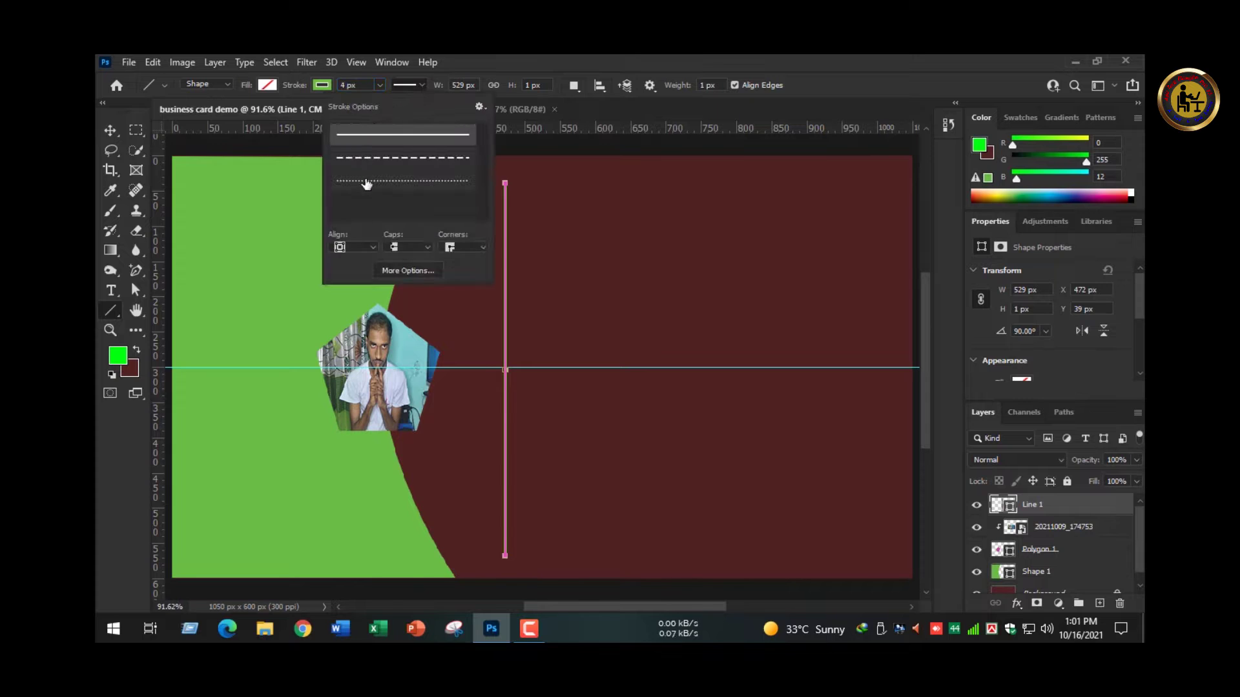
click(366, 181)
click(386, 154)
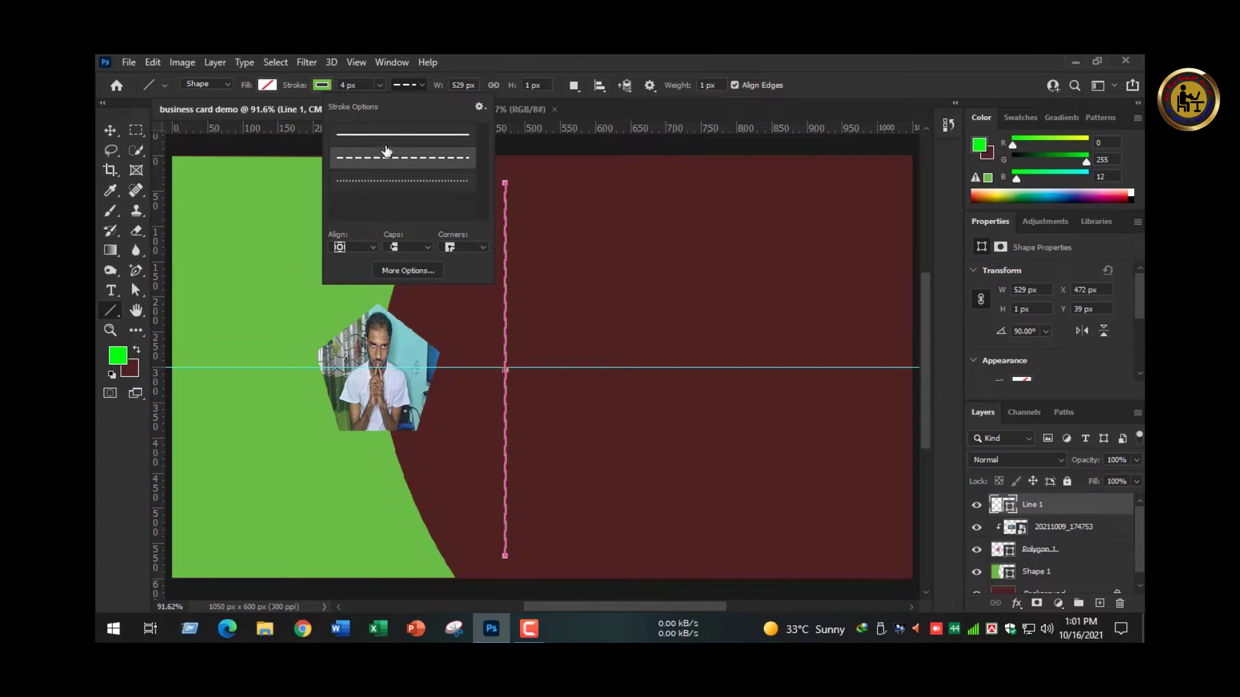
key(v)
click(582, 307)
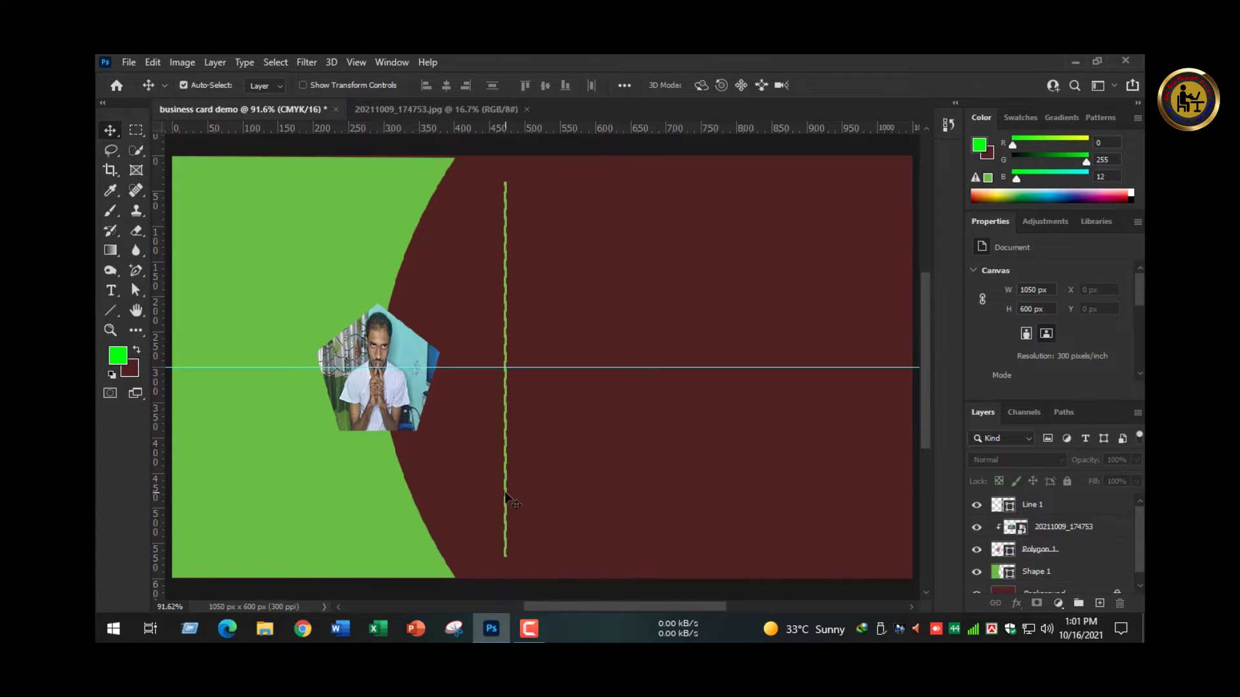
- Change the Line 1 layer's stroke style to dotted
key(u)
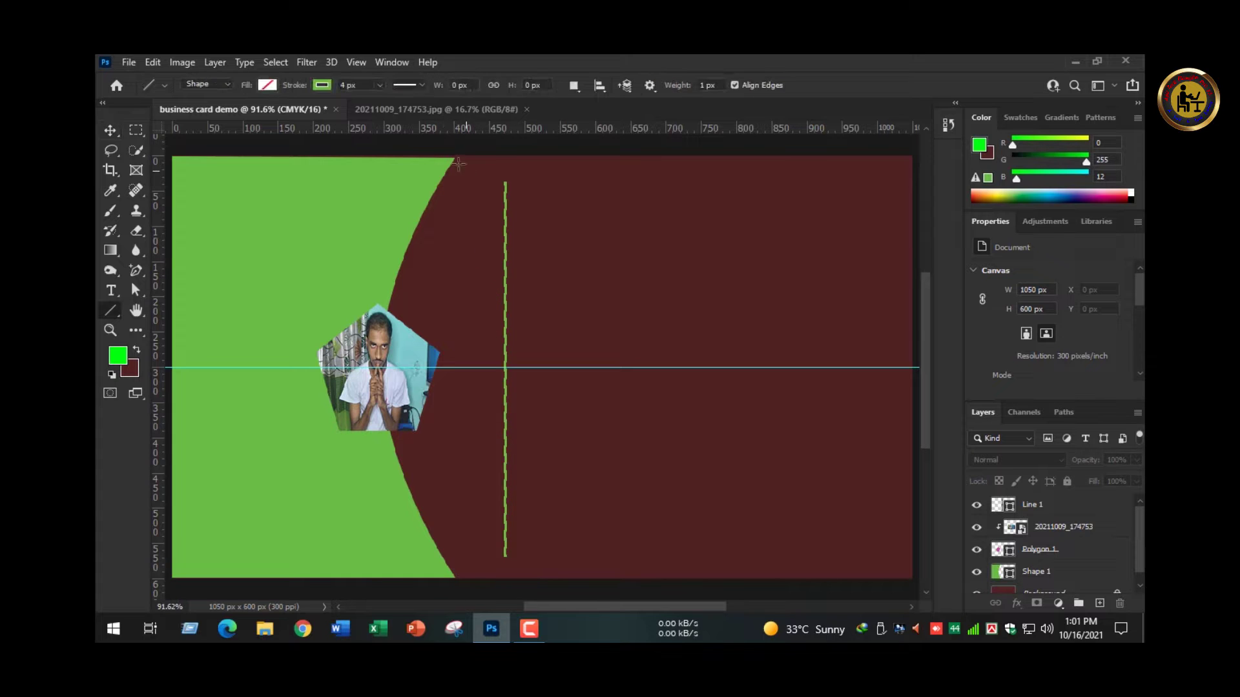
key(v)
click(1014, 505)
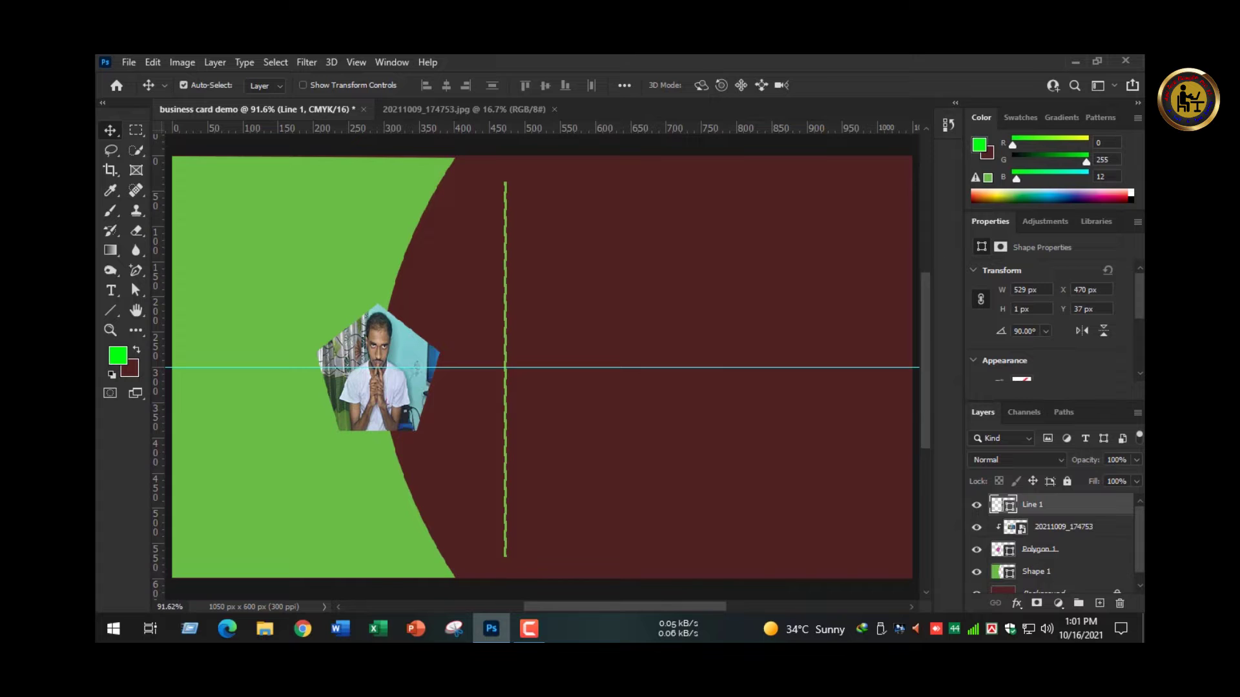
drag(1140, 316, 1138, 374)
click(1087, 295)
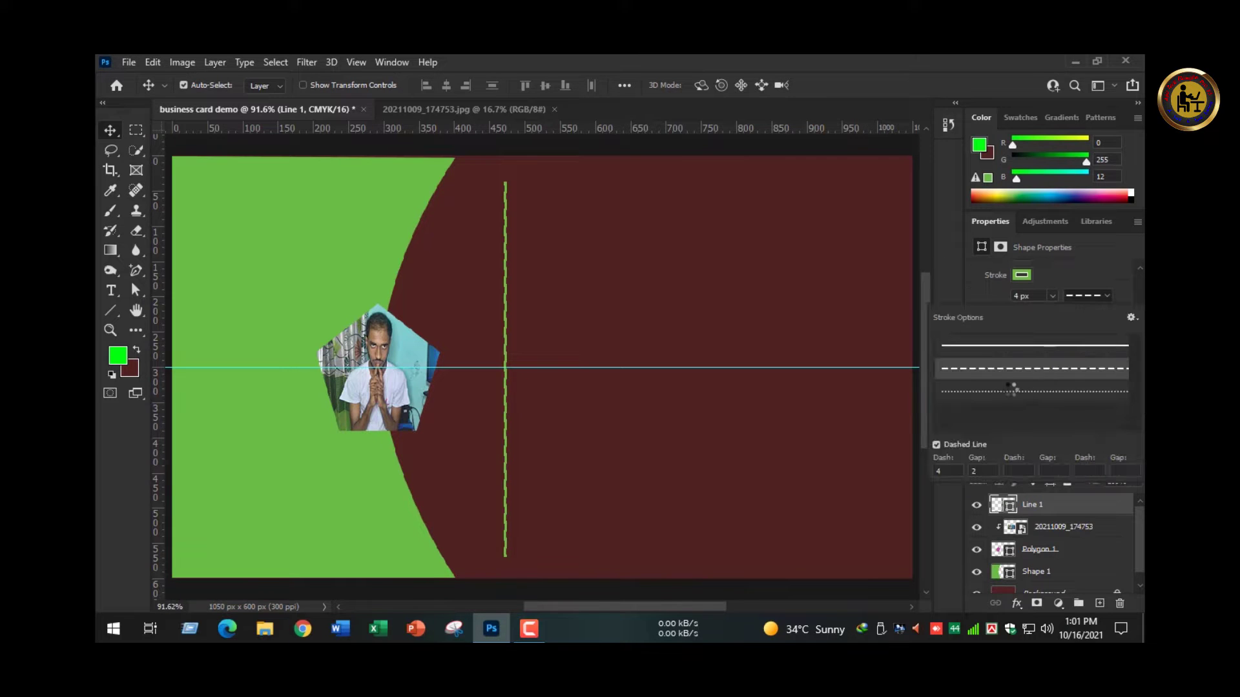
click(1004, 394)
click(550, 315)
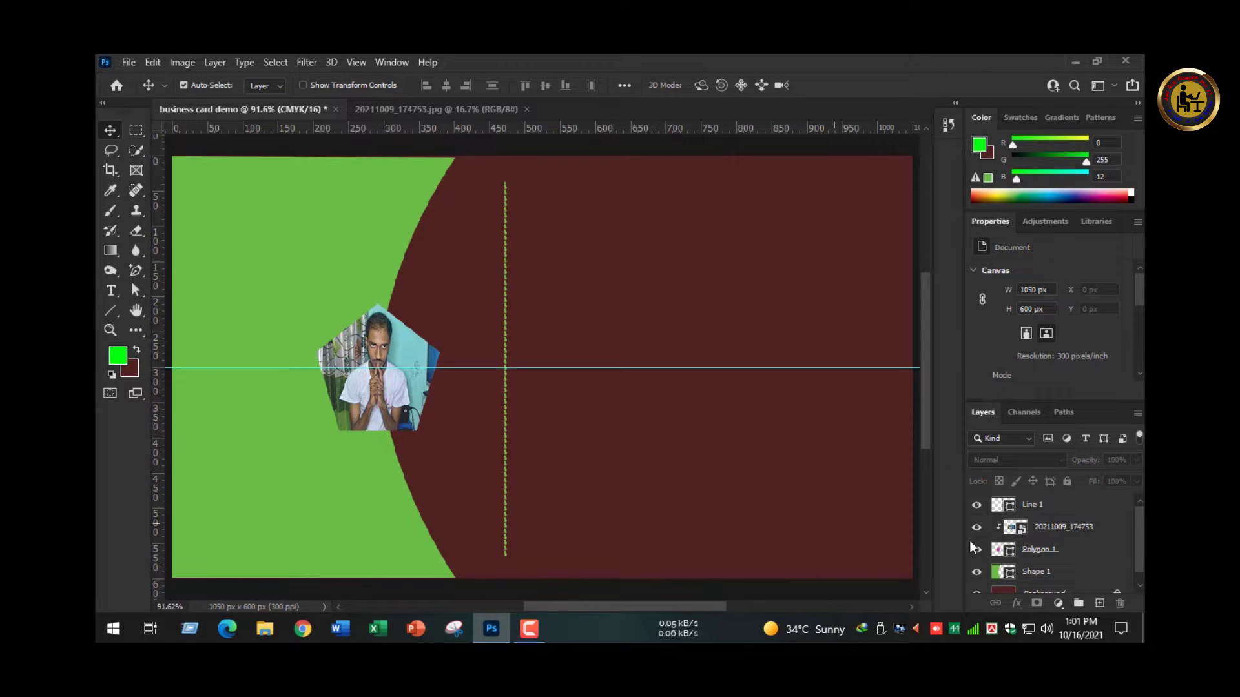
- Align the divider line and the pentagon on their vertical centres, then reselect Line 1
mouse_move(1142, 541)
mouse_down()
mouse_move(1142, 556)
mouse_move(1141, 526)
mouse_up()
click(1054, 510)
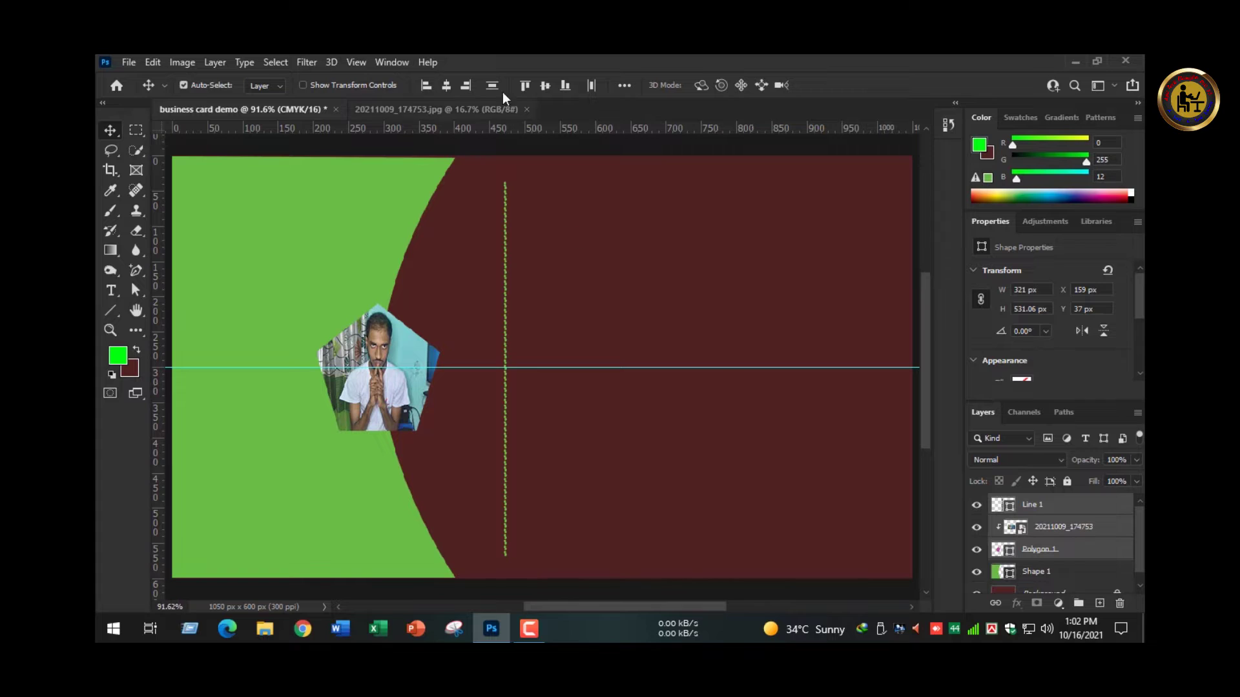
click(545, 86)
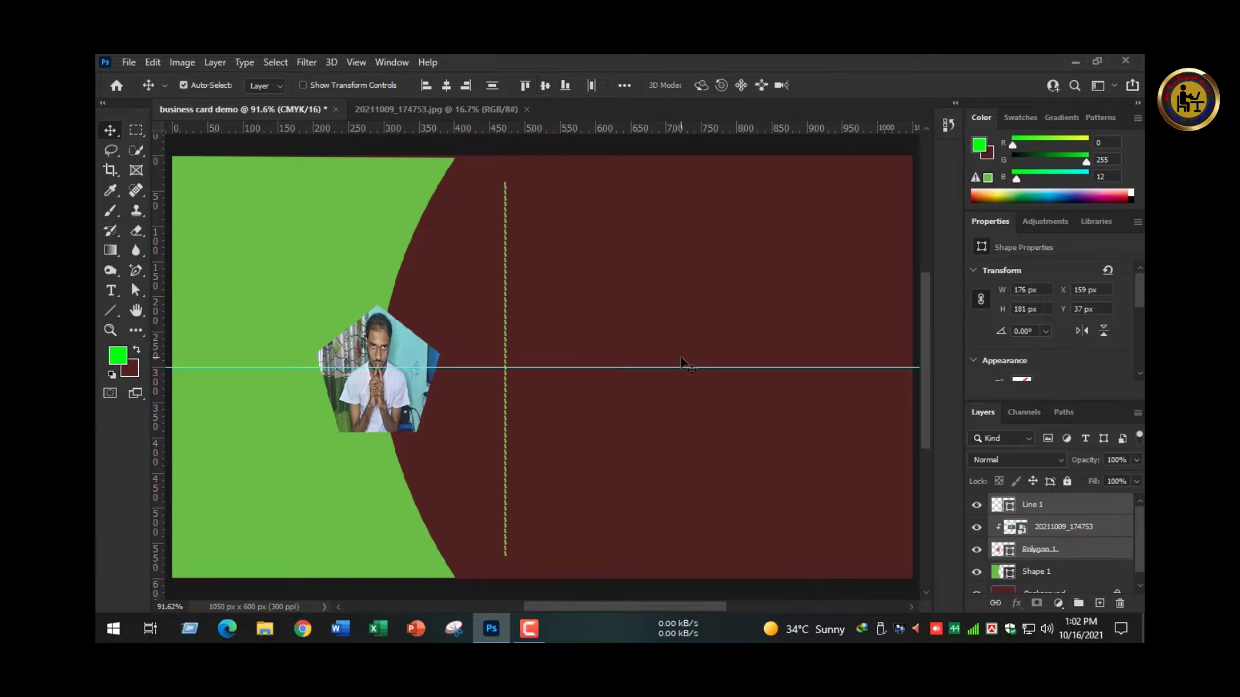
click(642, 329)
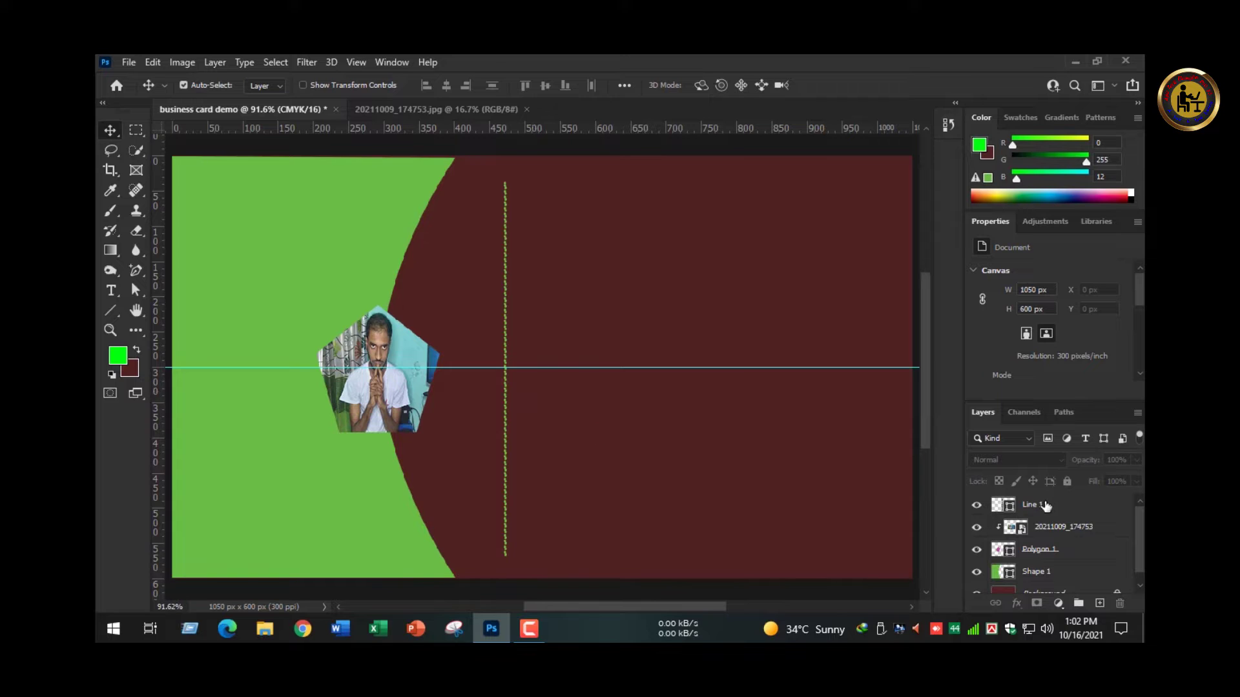
click(1010, 509)
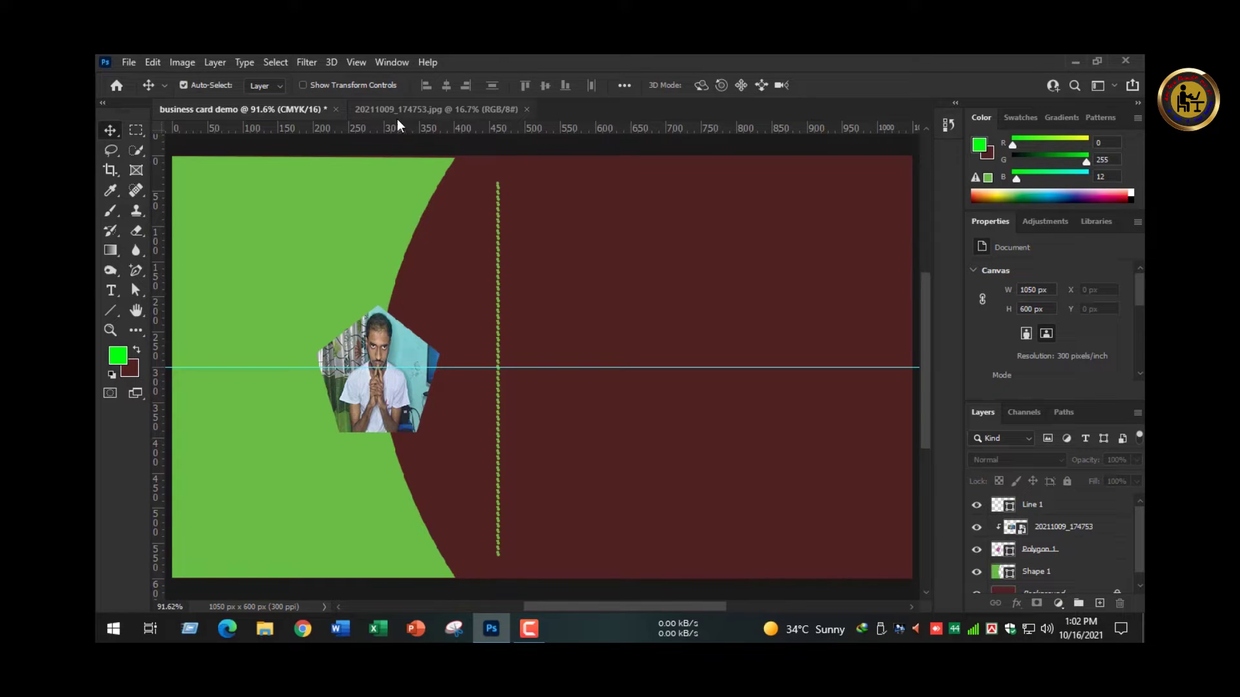
- Type the owner's full name at about 11 pt and place it at the card's top right
key(t)
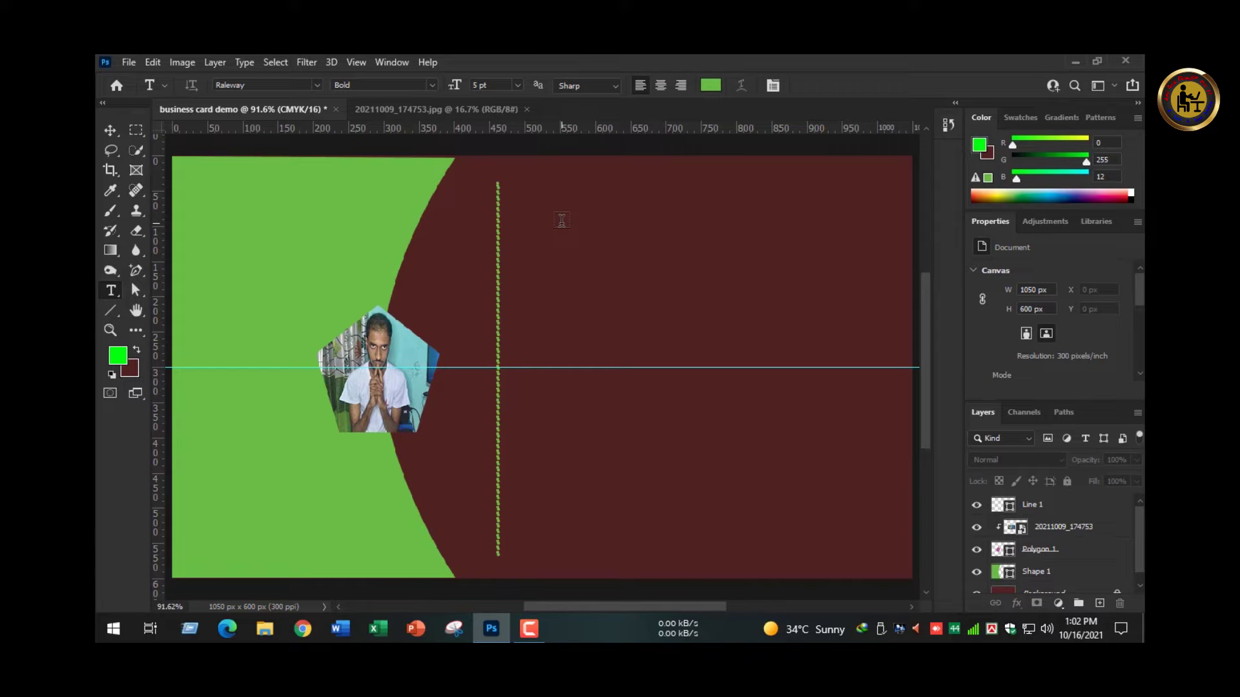
click(531, 229)
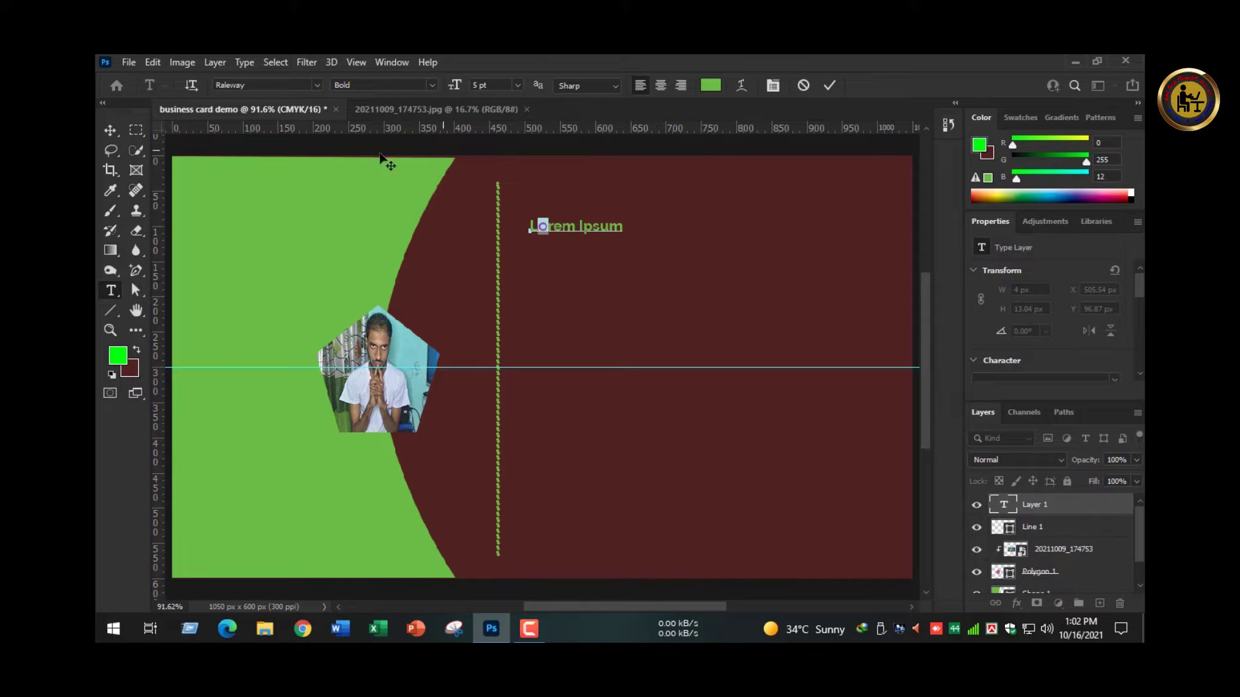
key(ctrl+a)
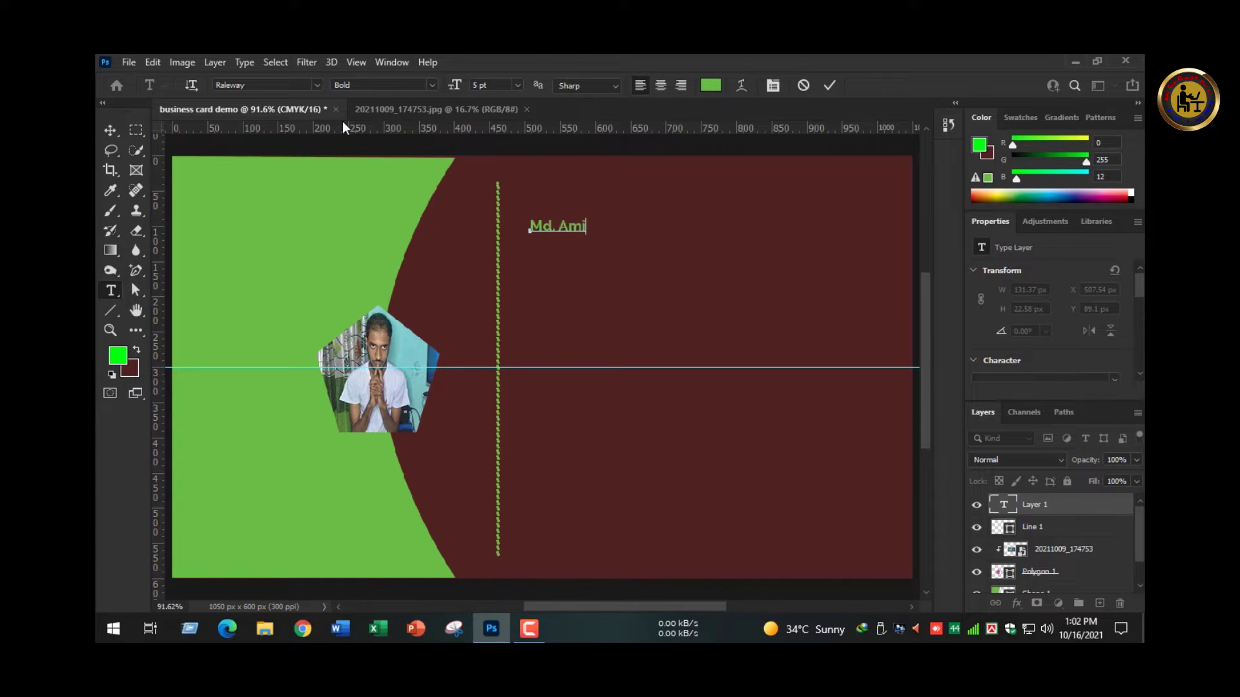
key(ctrl+a)
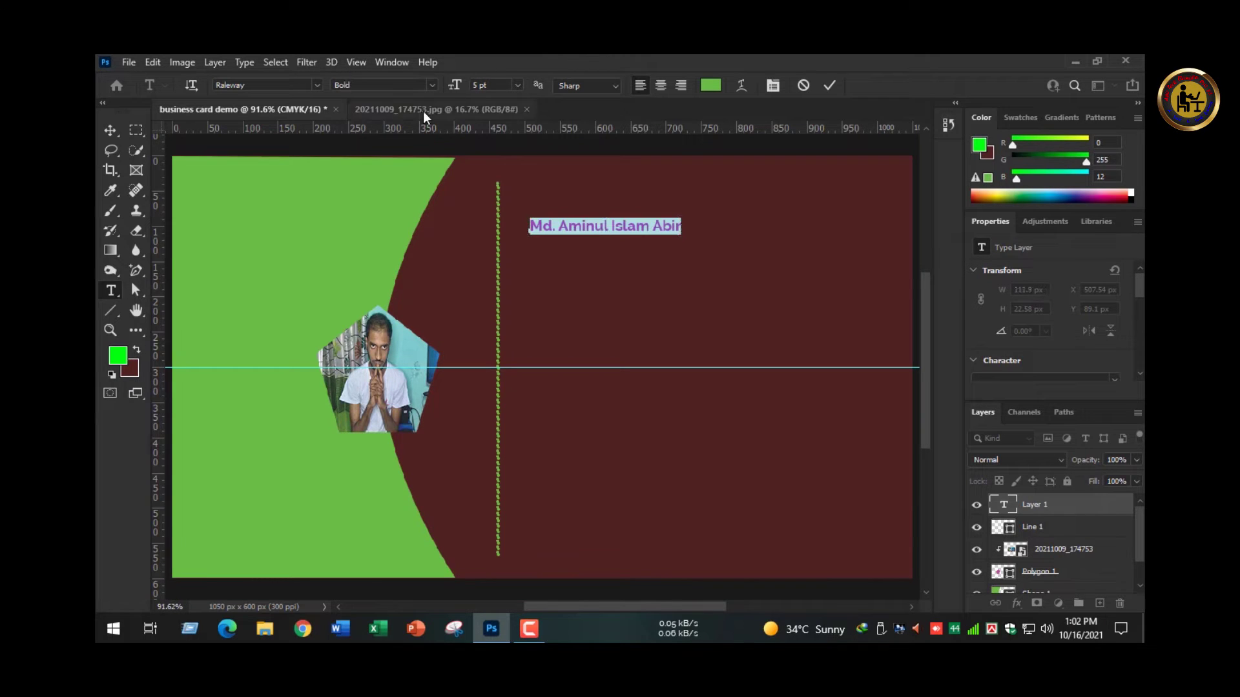
drag(454, 85, 459, 86)
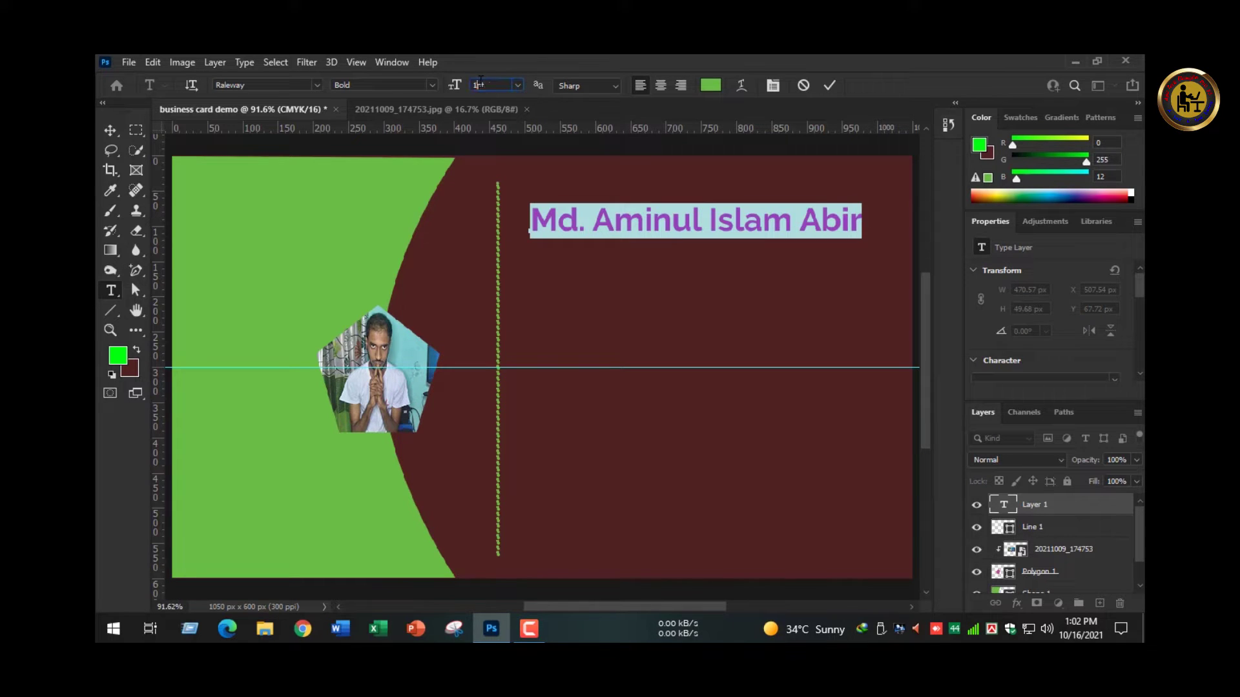
click(111, 133)
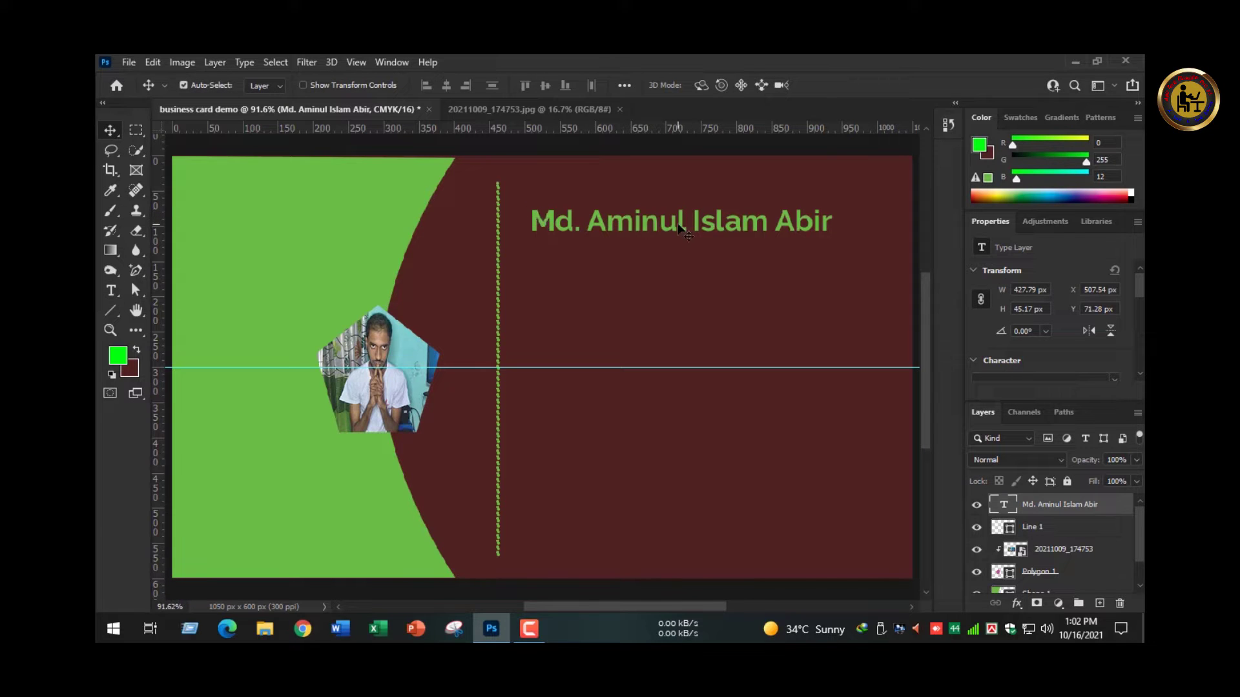
drag(679, 227, 735, 217)
key(Left)
key(Left)
key(Left)
key(Left)
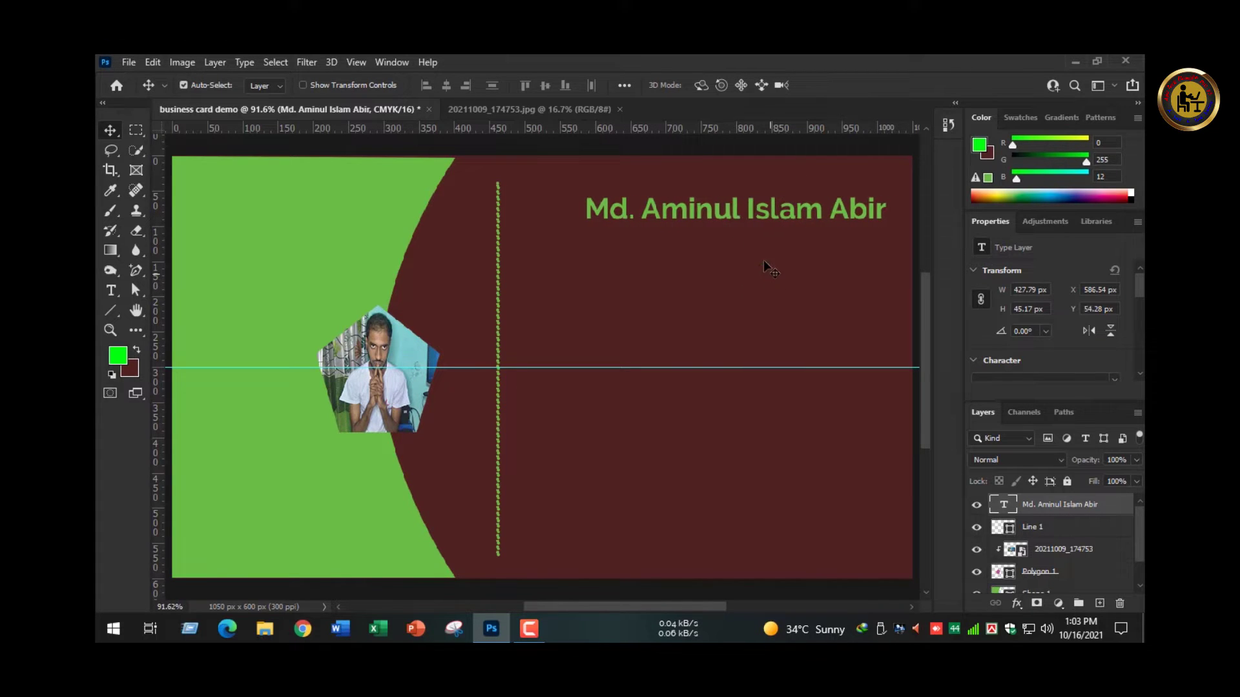
- Draw a thin rectangle bar just after the end of the name
ctrl+click(871, 233)
ctrl+click(871, 233)
drag(890, 231, 700, 296)
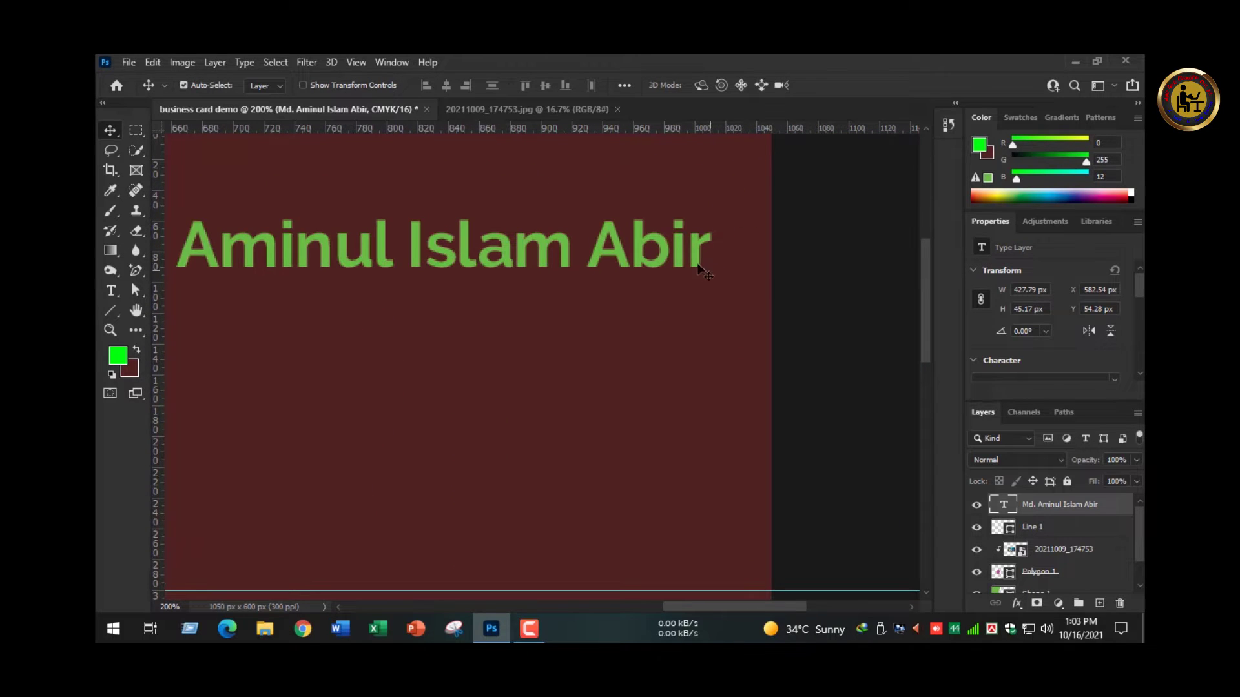
key(u)
right_click(111, 313)
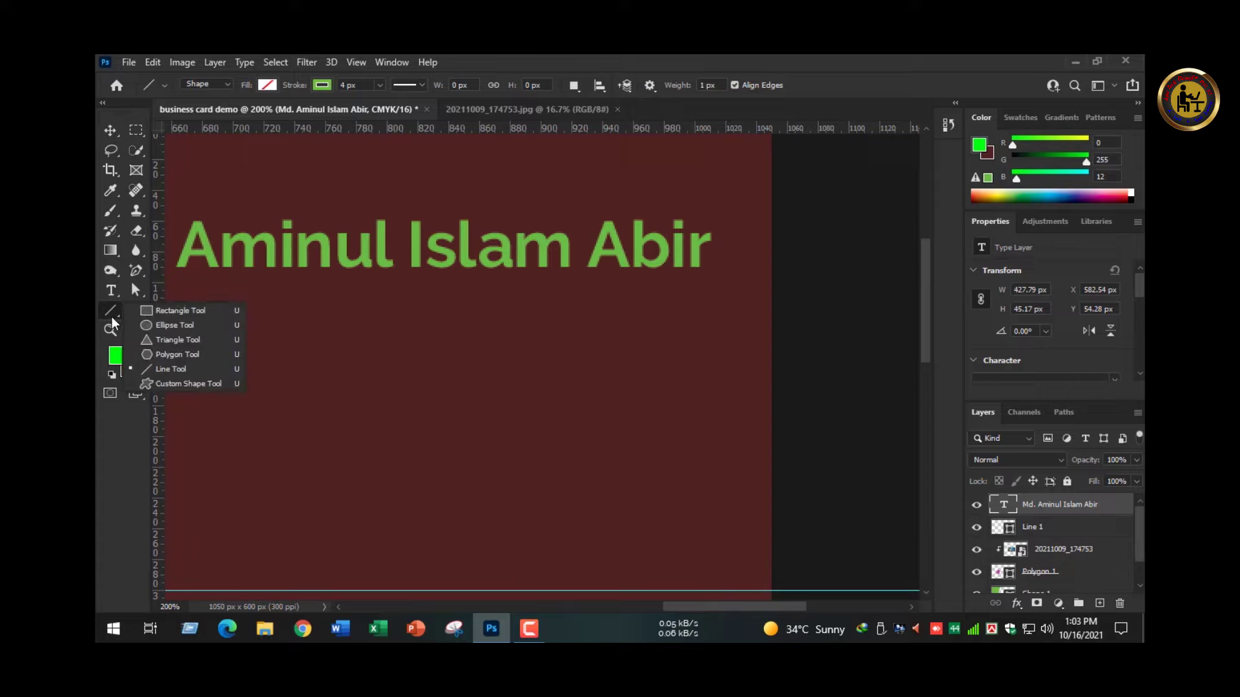
click(149, 311)
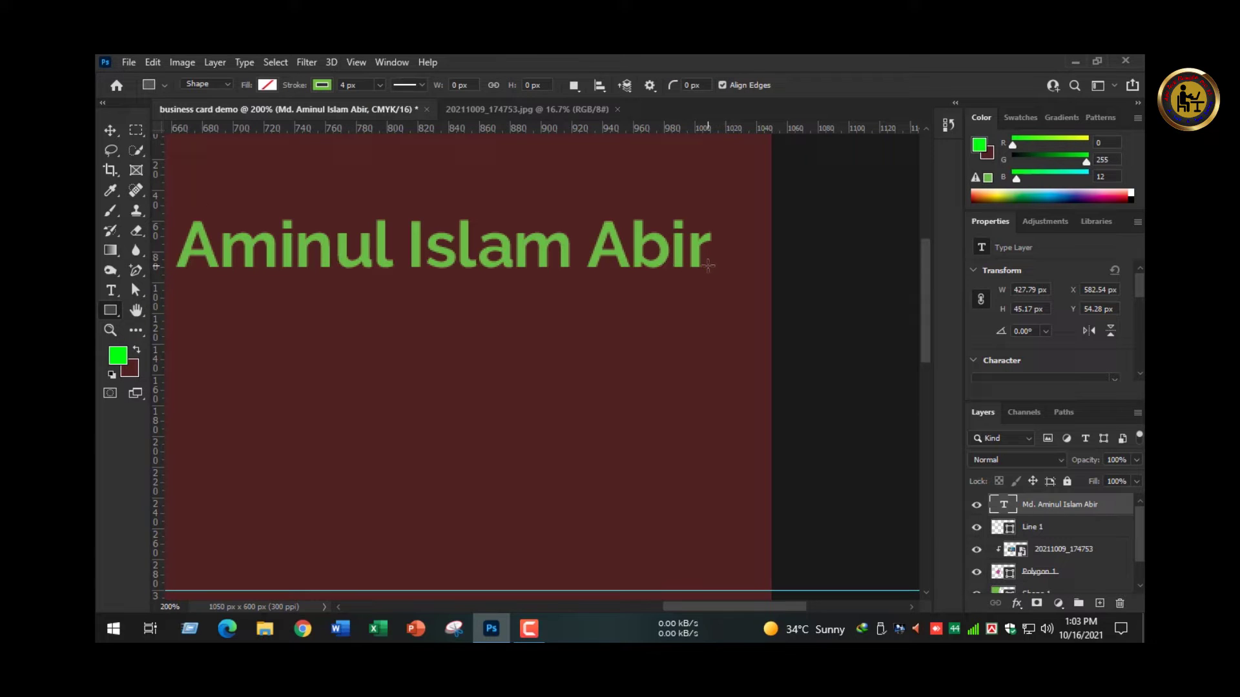
drag(708, 270, 773, 275)
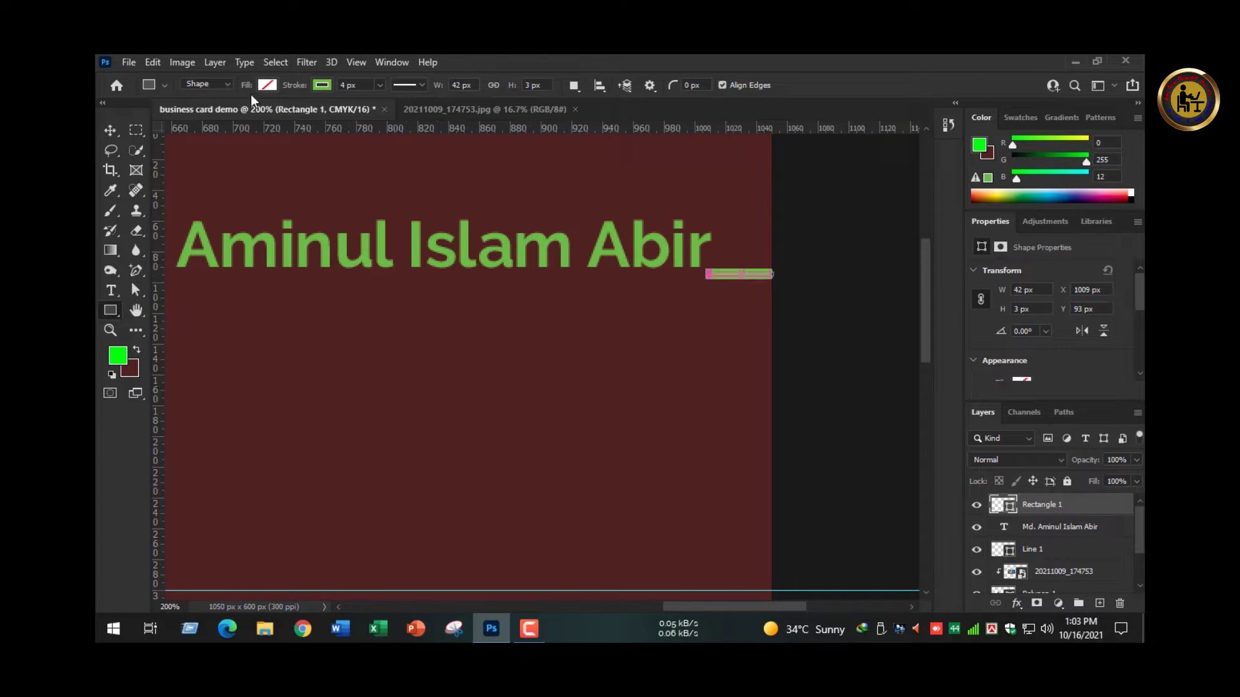
- Give the 42 × 3 px bar a blue fill and no stroke, then fit the card on screen
click(266, 84)
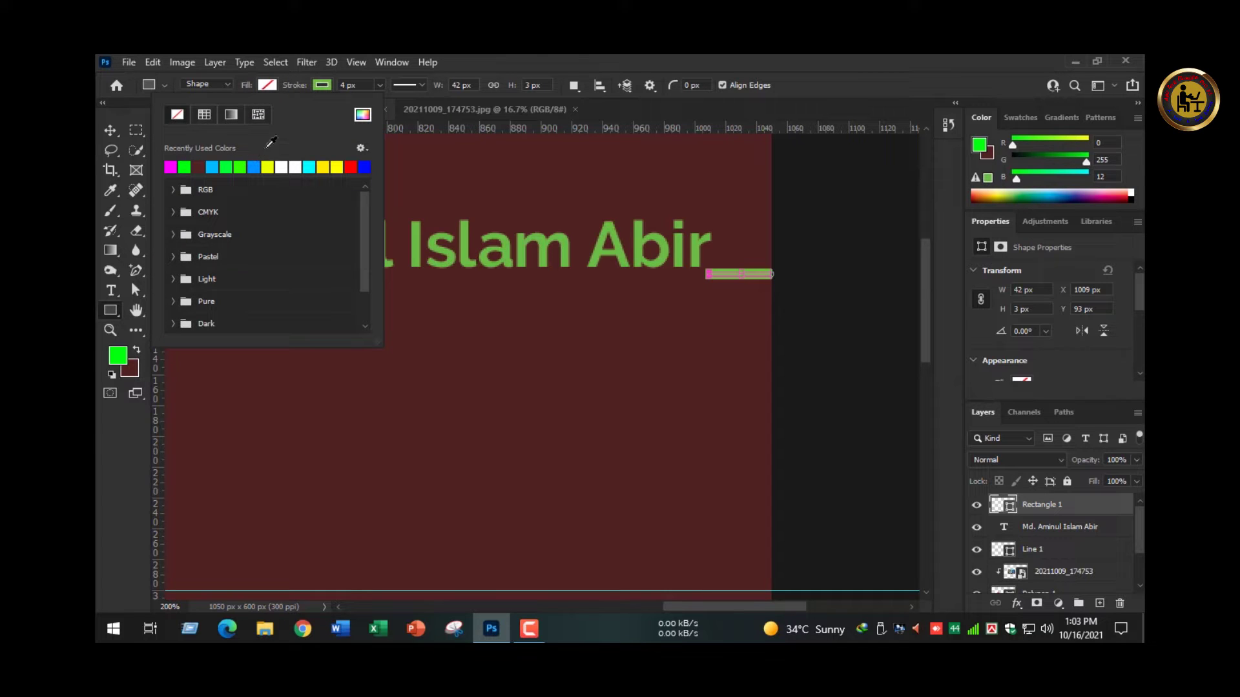
click(253, 168)
click(321, 84)
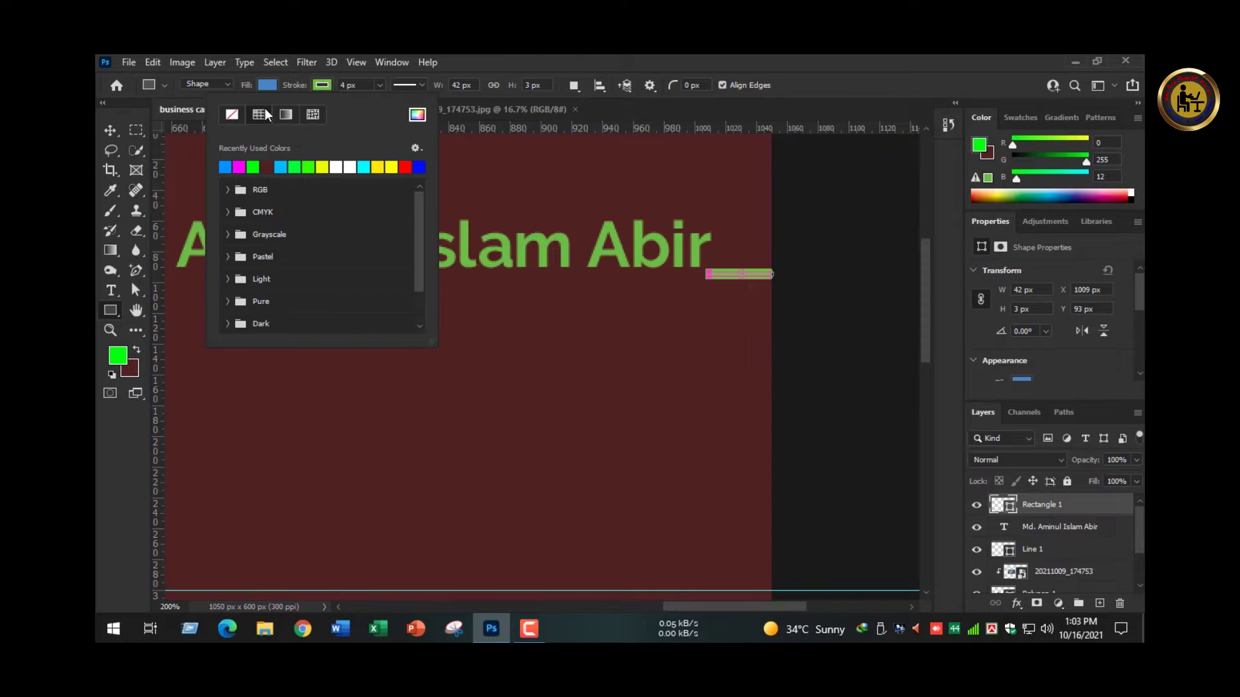
click(232, 115)
click(110, 129)
click(726, 328)
key(ctrl+0)
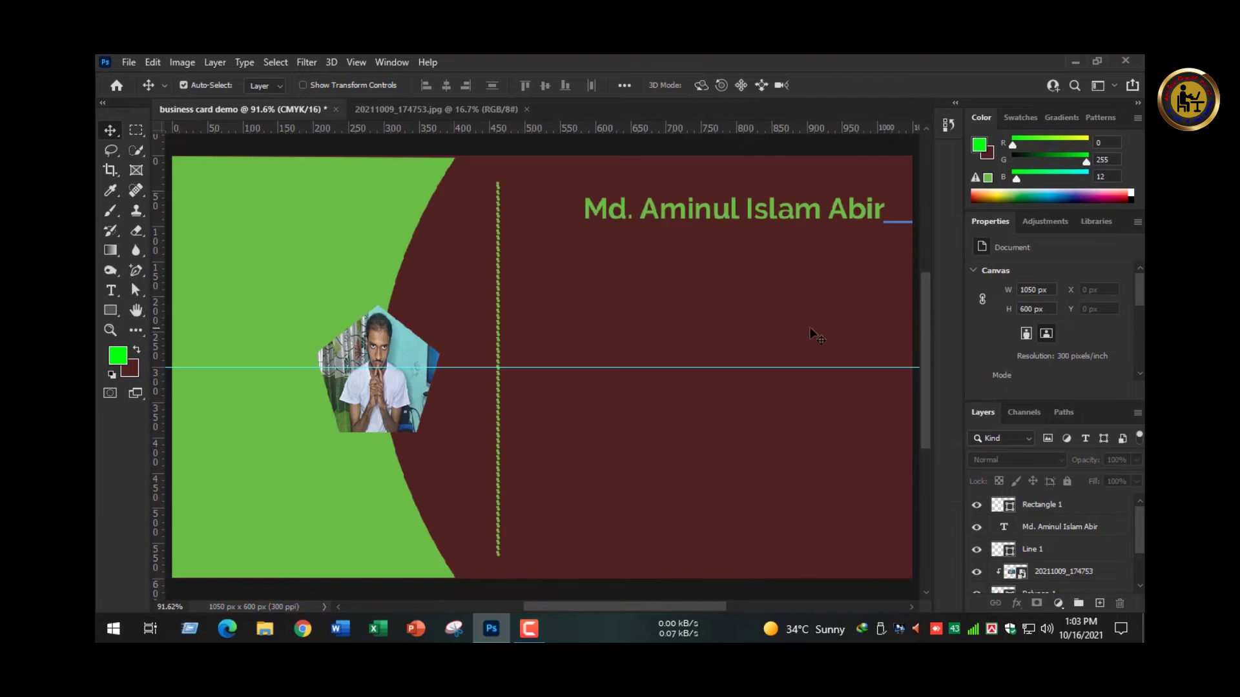
ctrl+click(746, 232)
ctrl+click(746, 232)
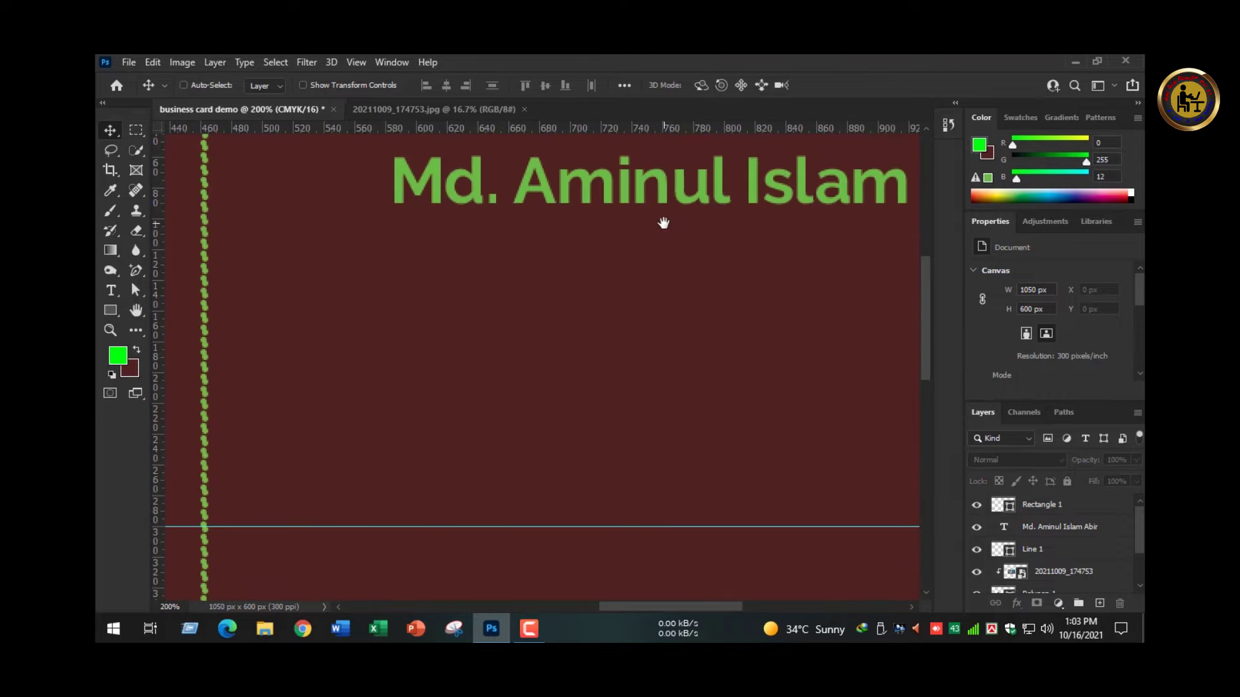
key(ctrl+0)
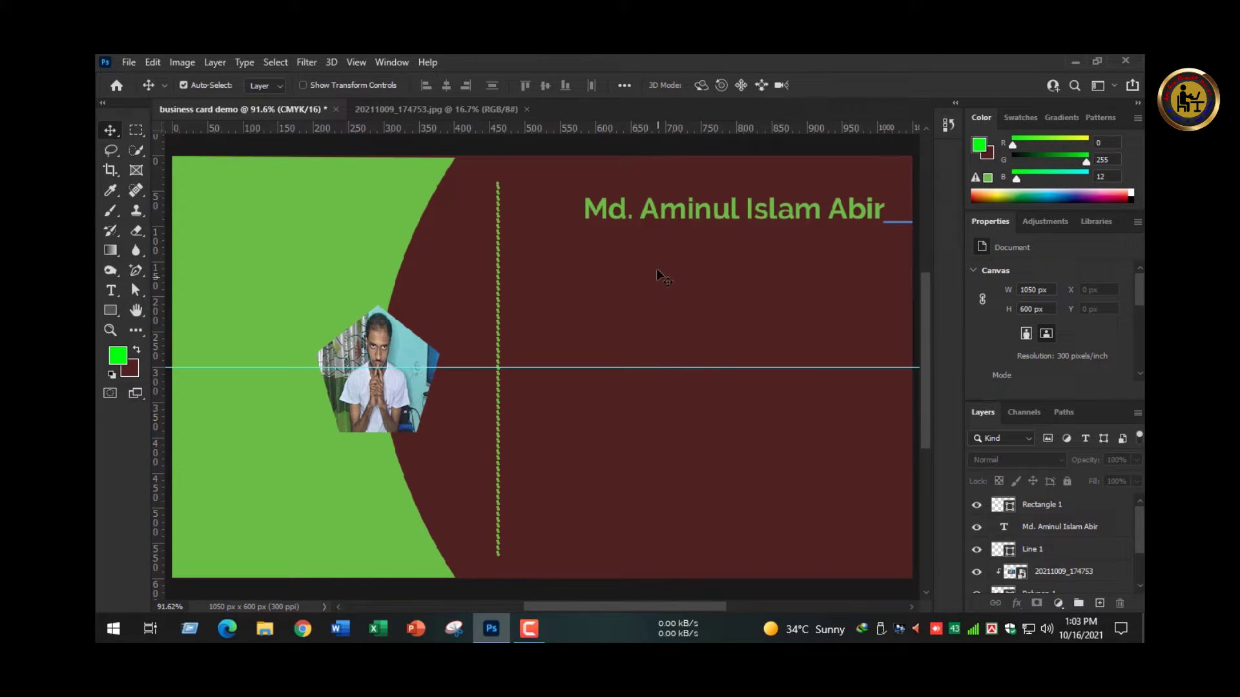
- Paste the Founder title line below the name and shrink it to 6 pt
key(t)
click(606, 272)
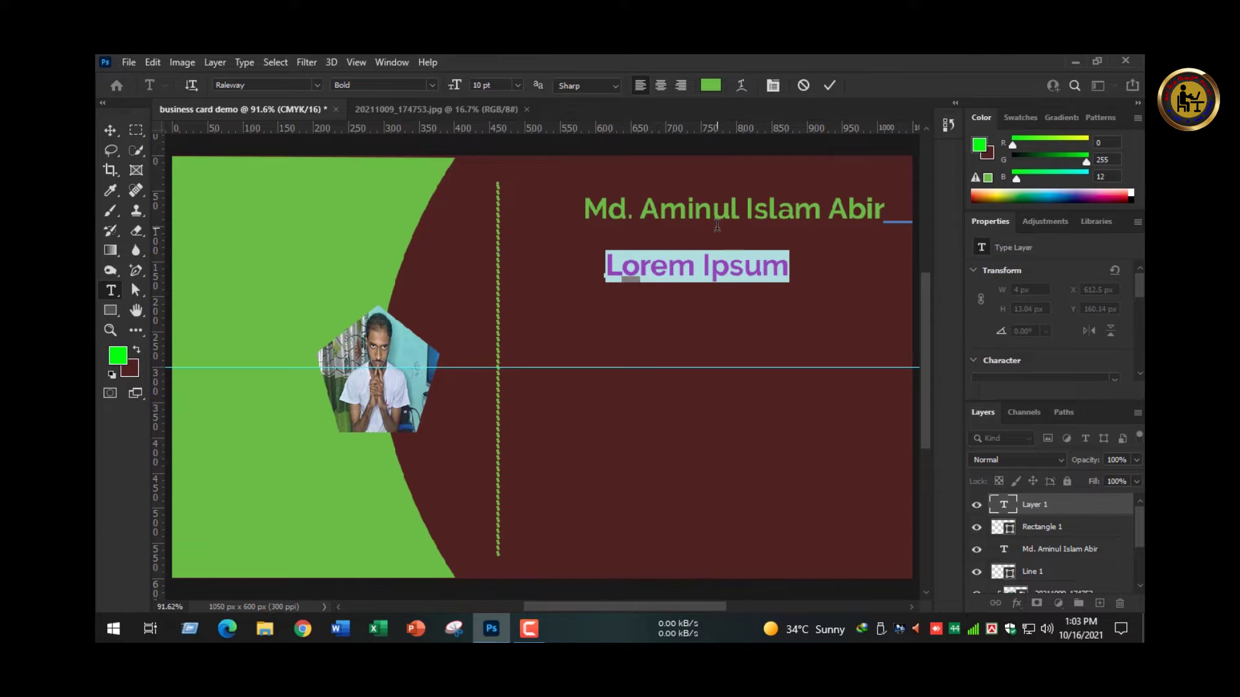
text(Founder | Abir Tech Ba)
key(ctrl+a)
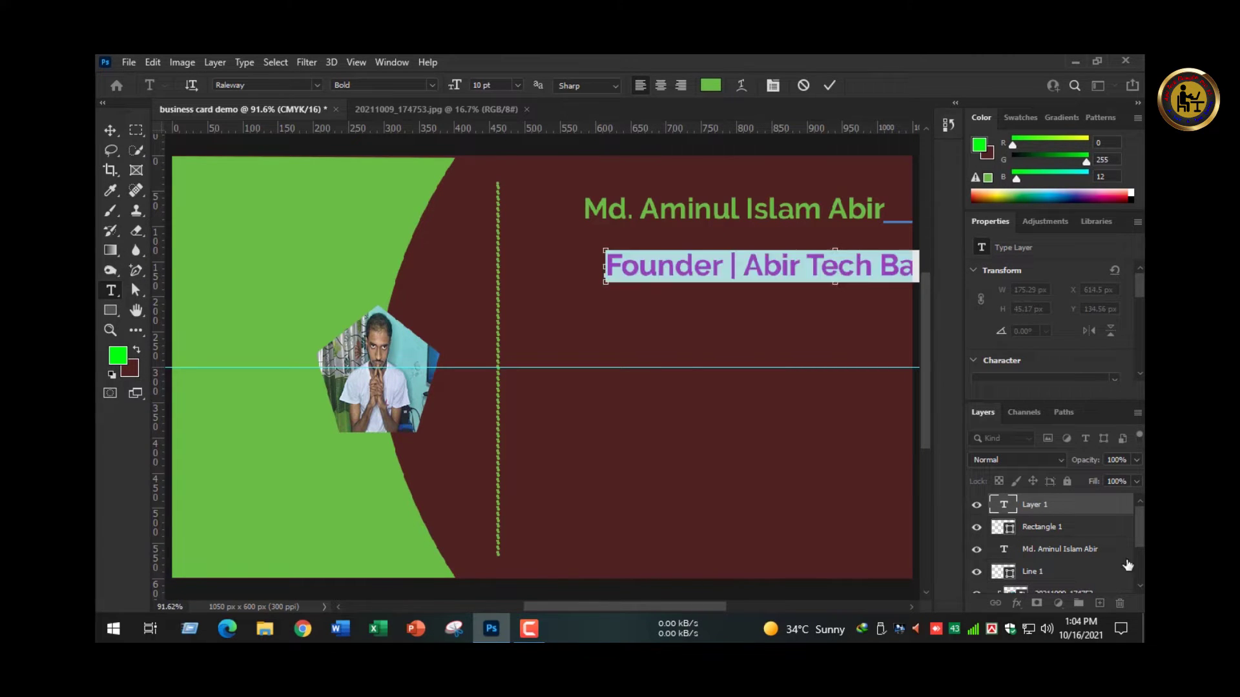
drag(452, 86, 454, 93)
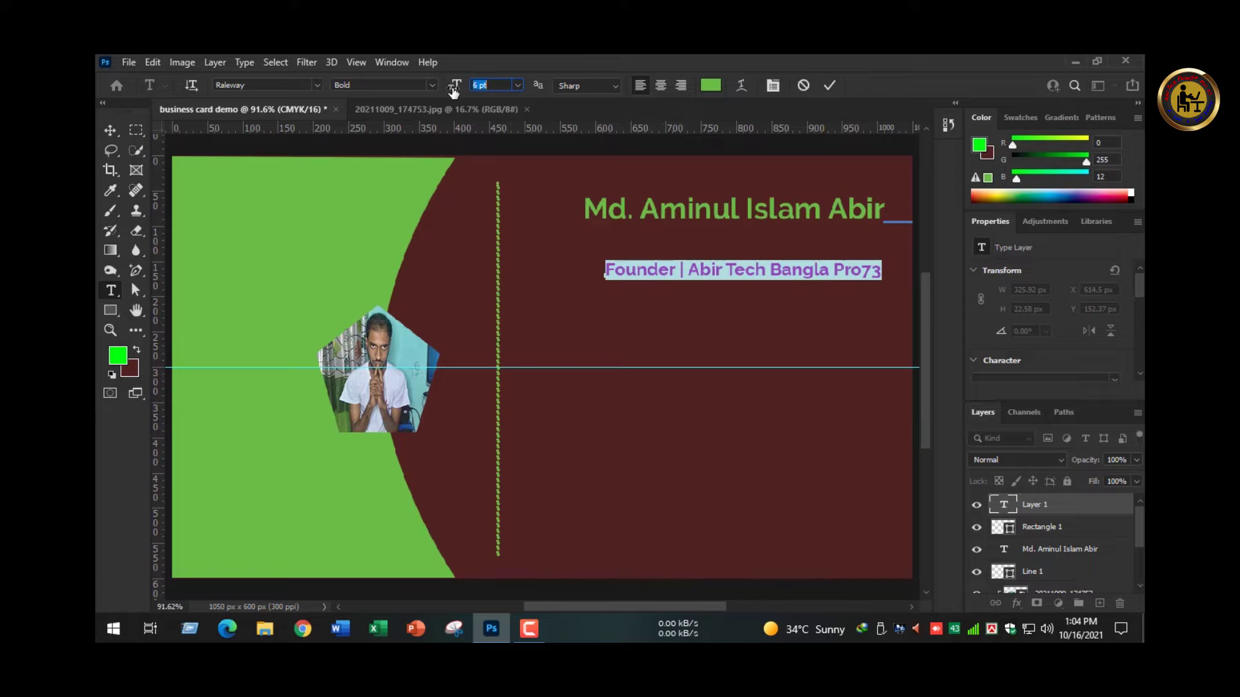
click(873, 265)
drag(860, 269, 871, 270)
mouse_move(869, 278)
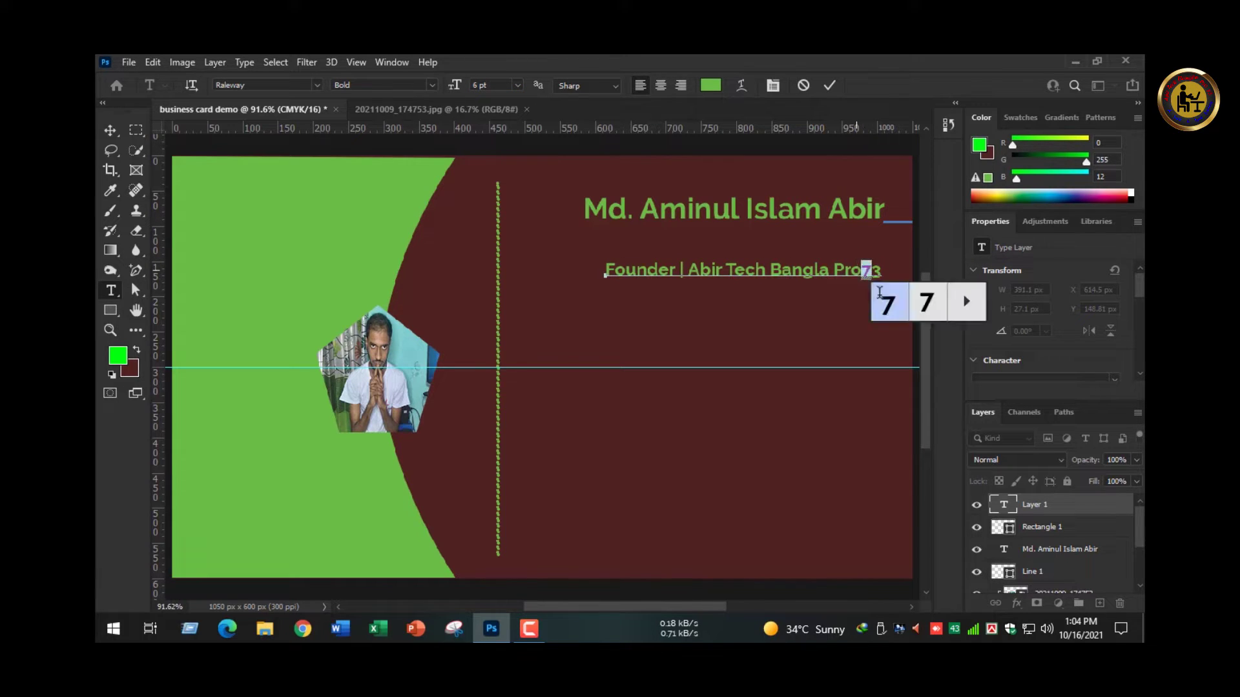
click(919, 310)
click(937, 302)
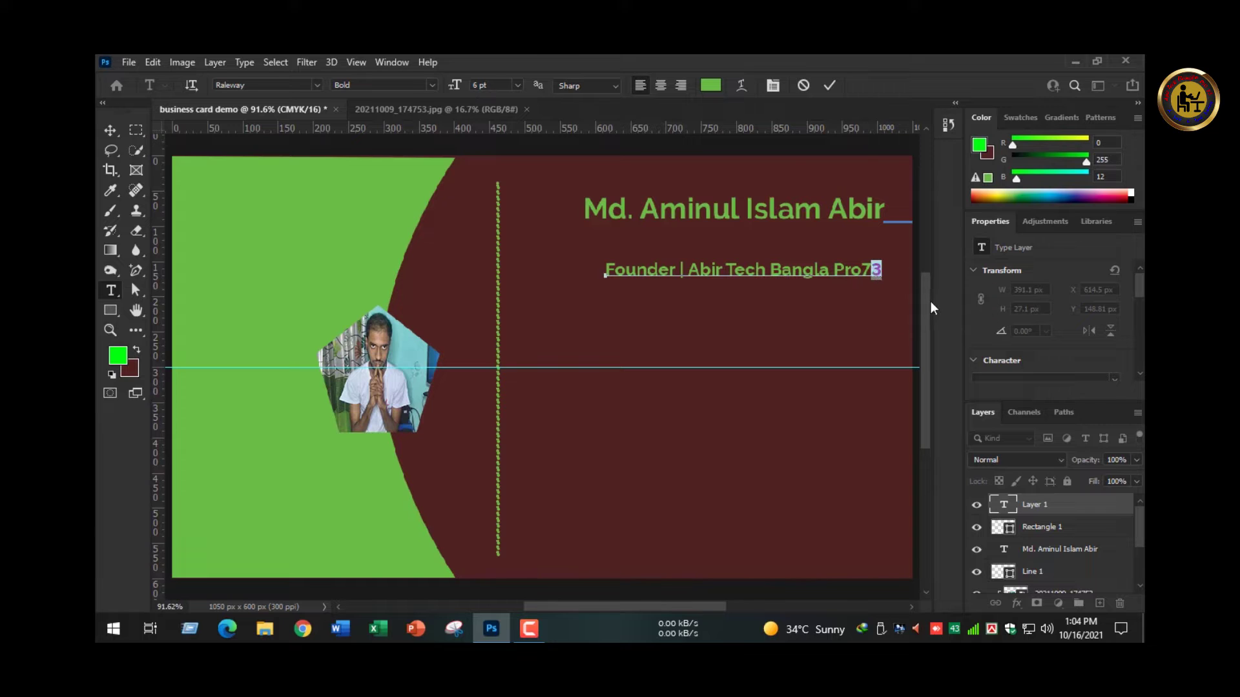
- Color the title line yellow and the name text white
key(ctrl+a)
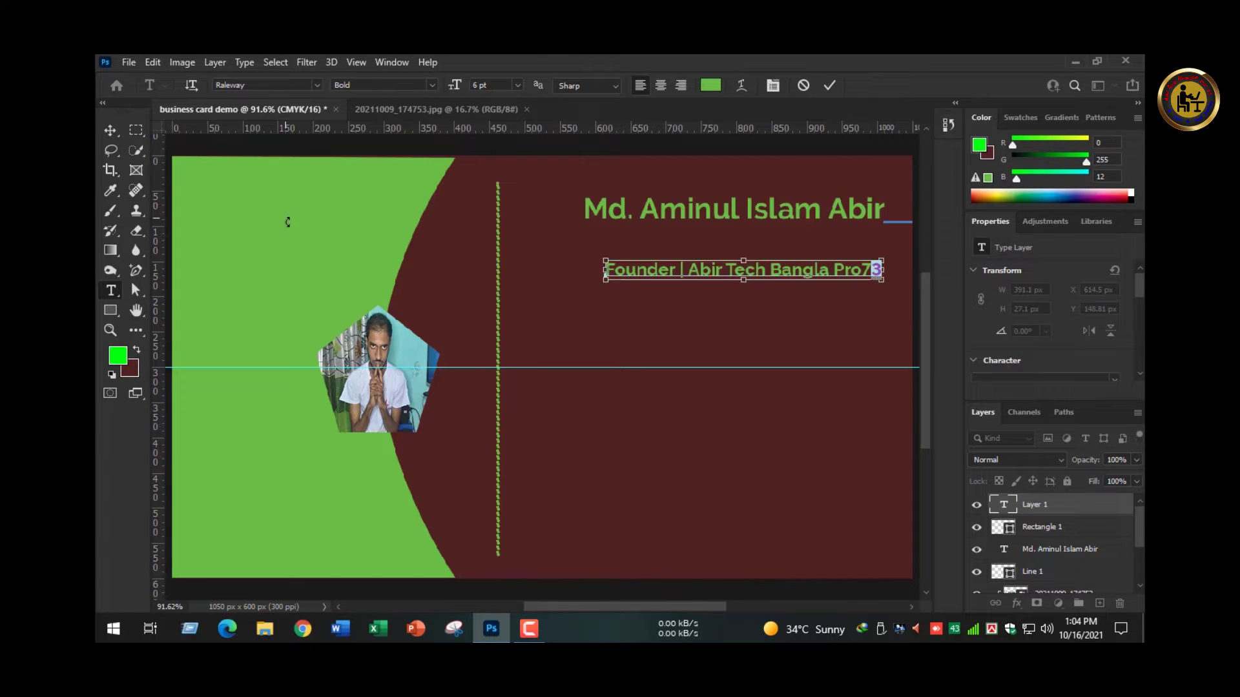
click(710, 85)
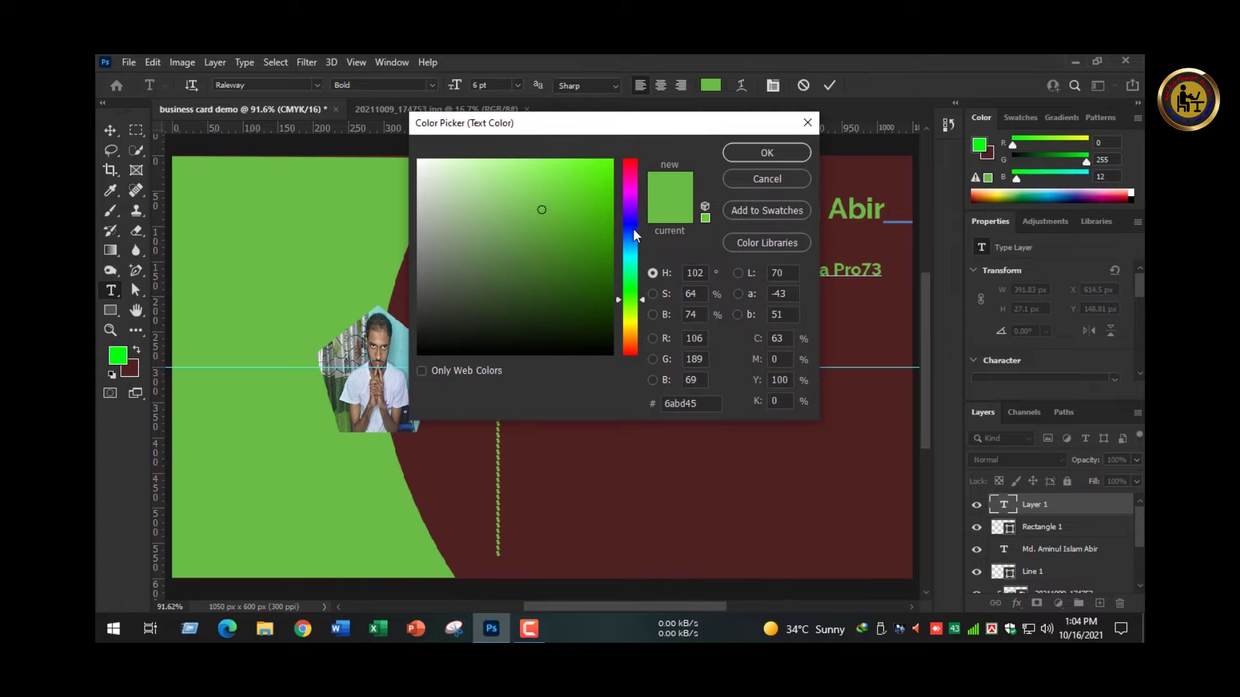
click(630, 192)
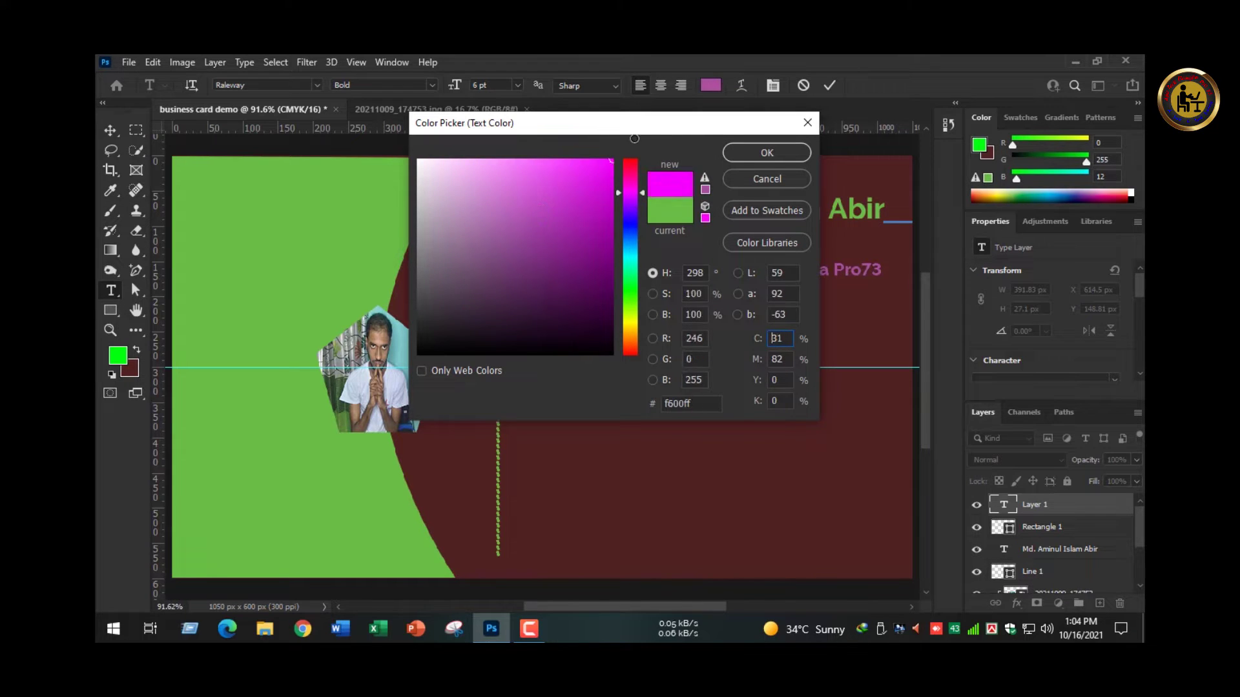
click(628, 340)
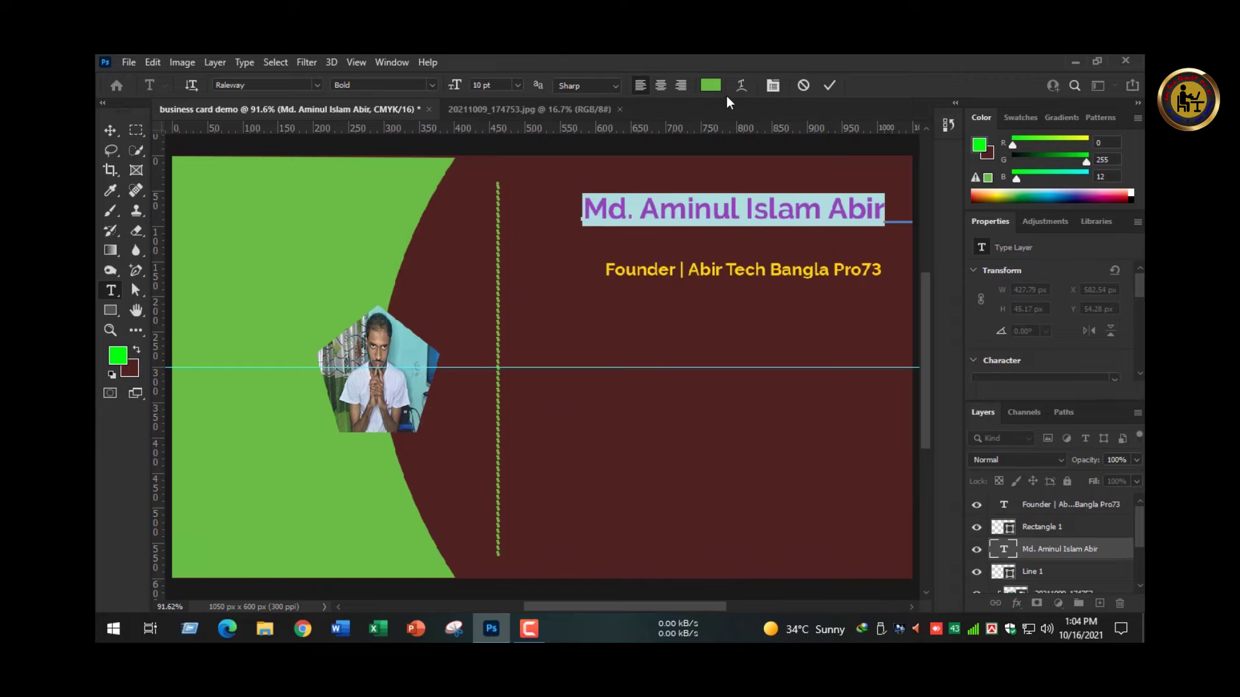
click(711, 85)
drag(426, 210, 415, 158)
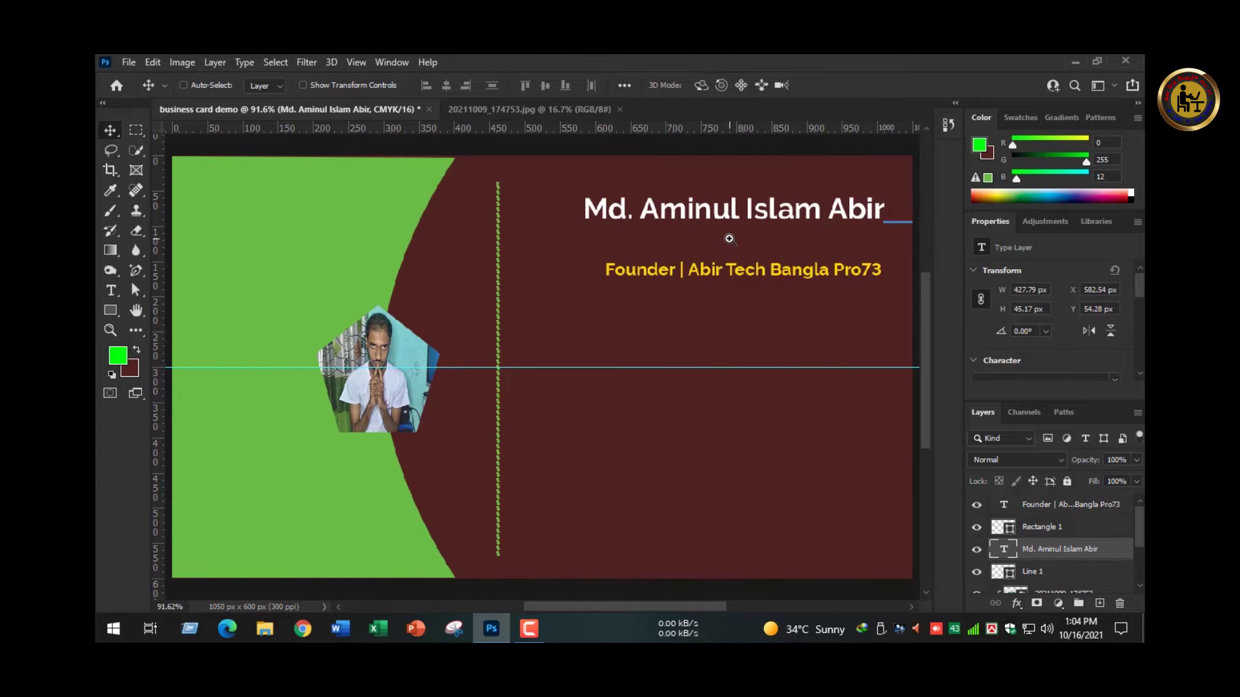
- Nudge the title line up closer to the name, then select the name layer
ctrl+click(729, 239)
ctrl+click(729, 239)
drag(801, 313, 661, 312)
ctrl+alt+click(683, 316)
ctrl+alt+click(683, 316)
ctrl+click(649, 310)
key(Up)
key(Up)
key(Up)
key(Up)
key(Up)
key(Up)
key(Up)
key(Up)
key(Up)
key(Up)
key(Up)
key(Up)
key(Up)
key(Up)
key(Up)
key(Up)
key(Up)
key(Up)
key(Up)
key(Up)
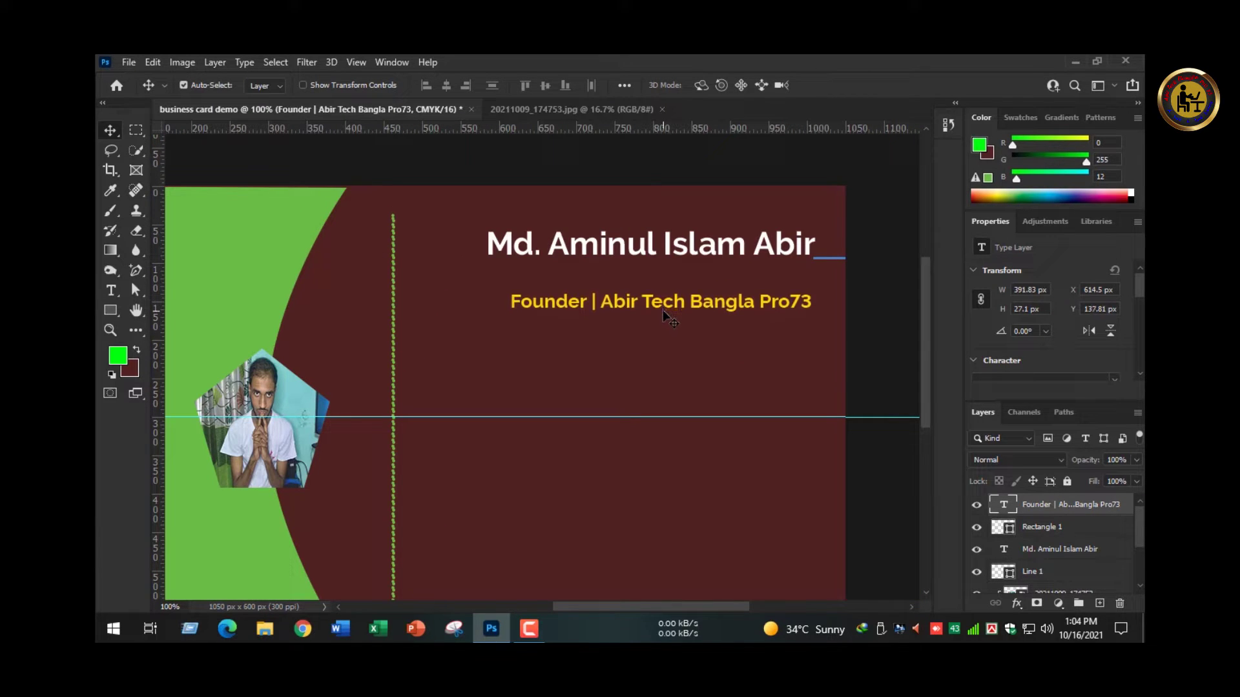
key(Left)
key(Left)
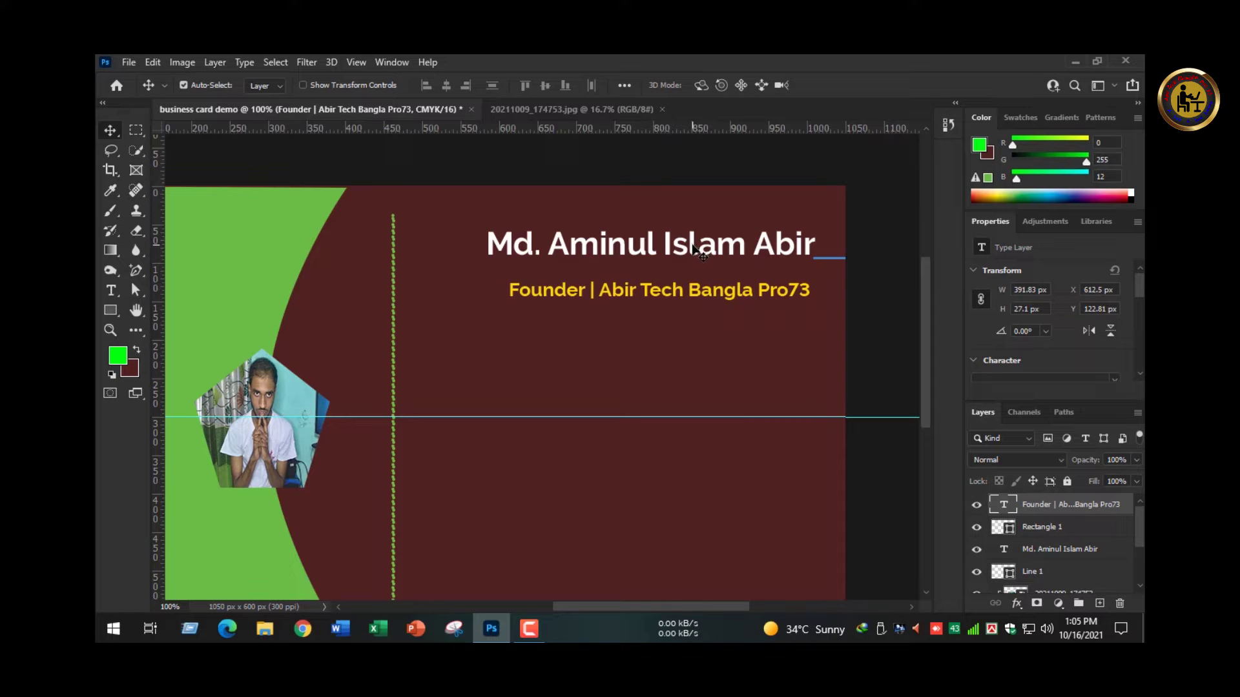
click(694, 249)
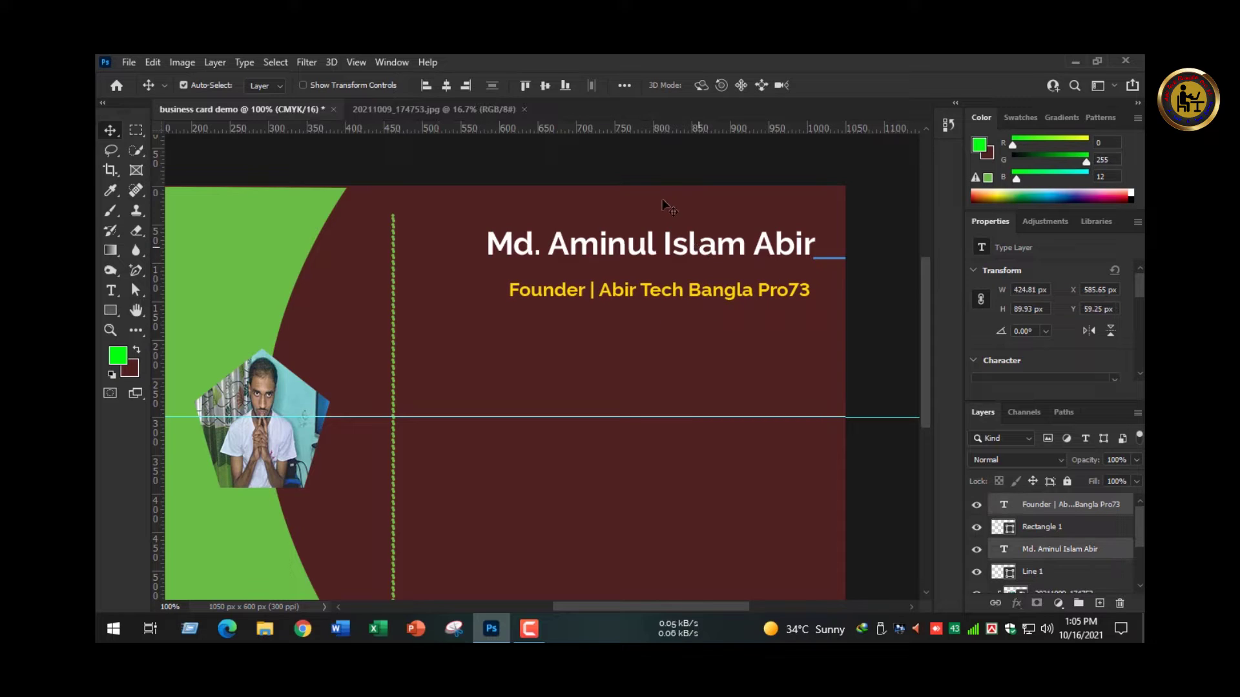
- Right-align the two text lines, then try resizing and shifting the founder title and undo it
click(465, 87)
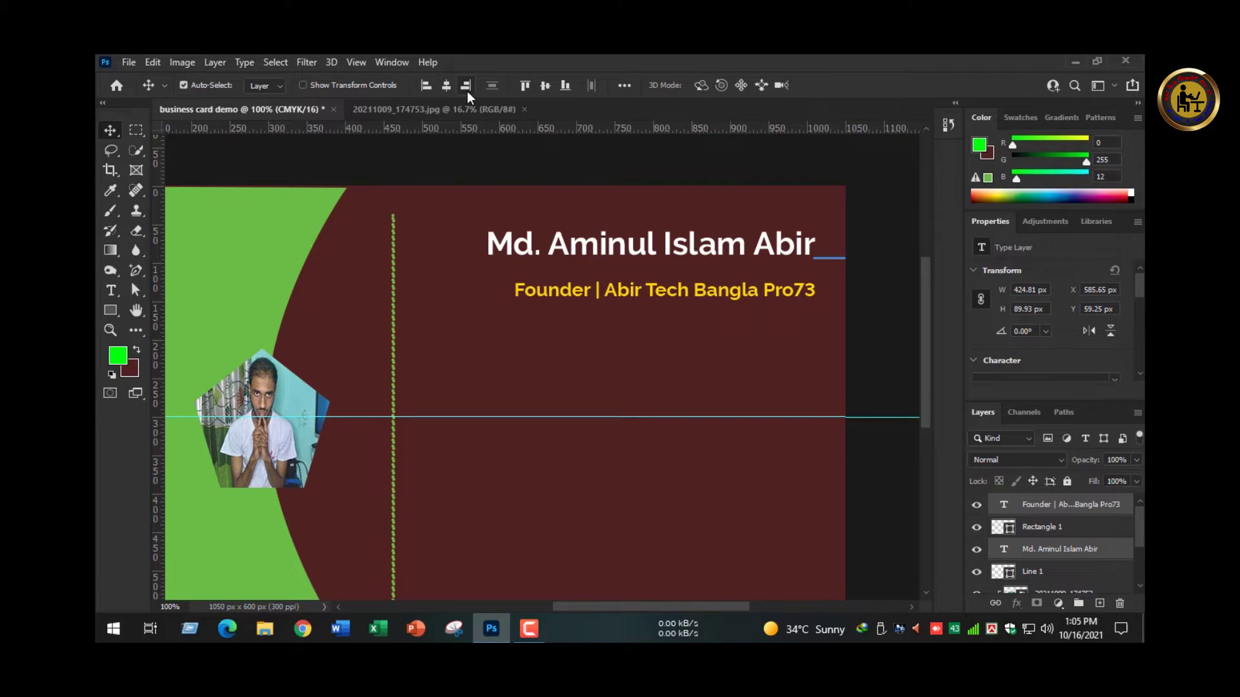
click(859, 347)
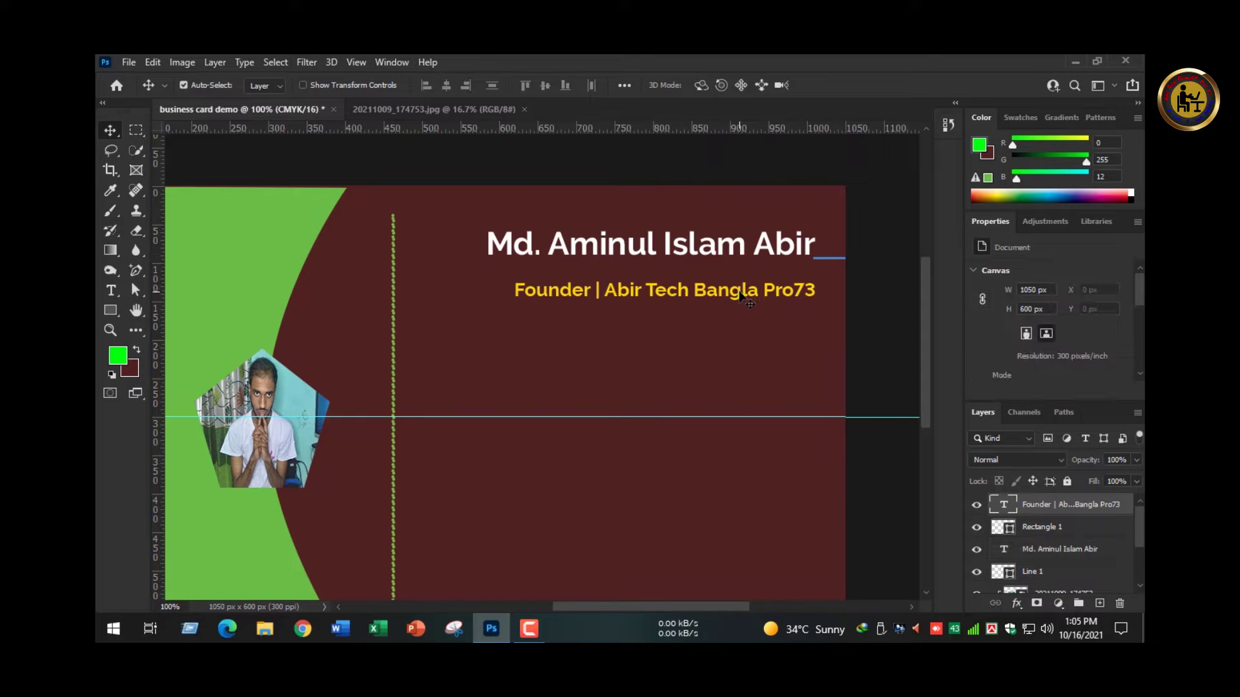
click(743, 298)
double_click(744, 298)
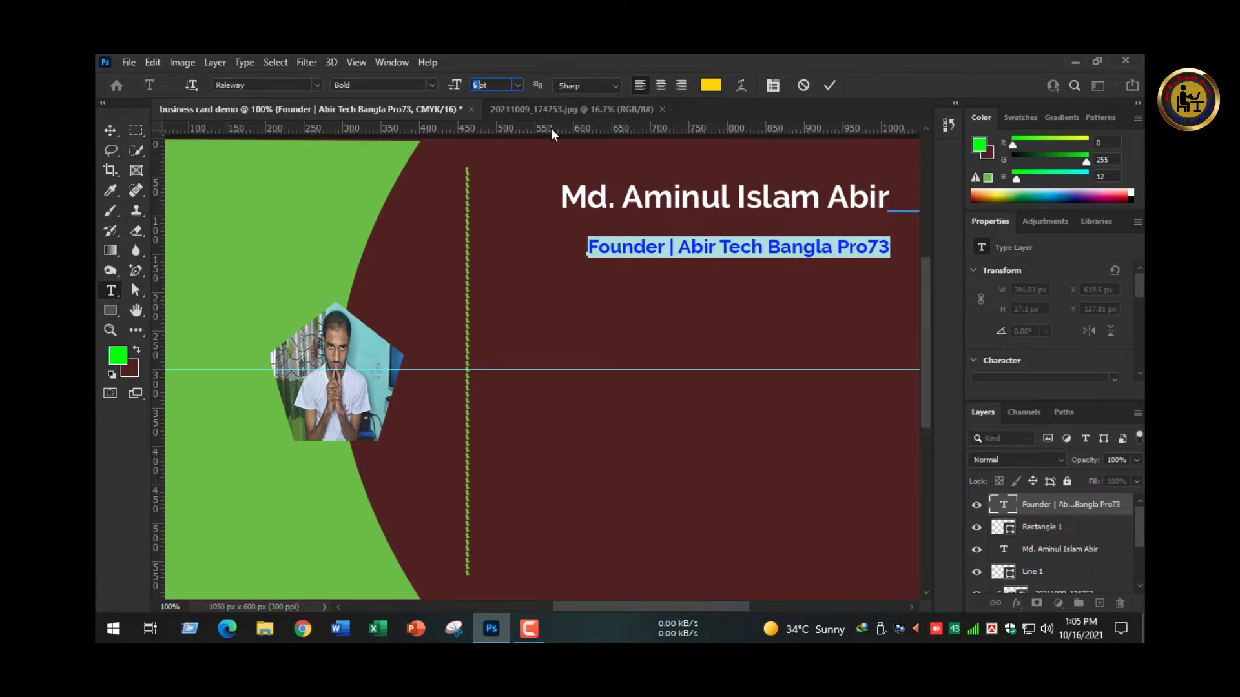
text(7)
key(ctrl+Return)
drag(708, 247, 682, 246)
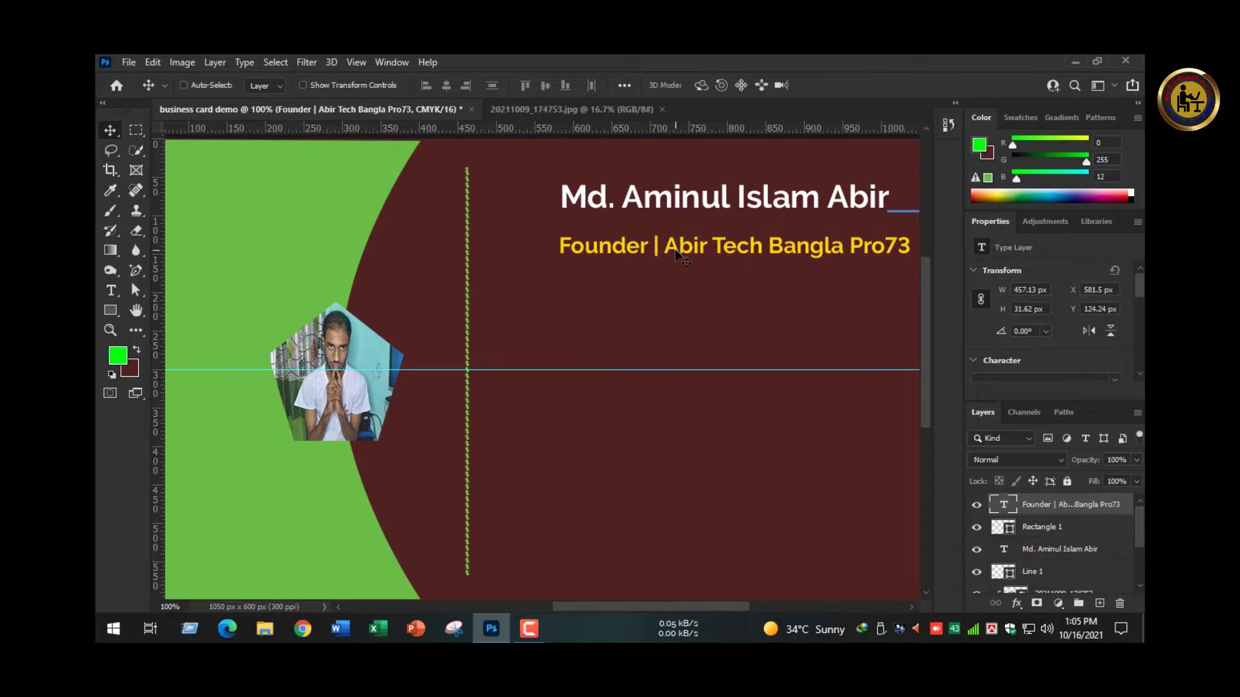
key(ctrl+z)
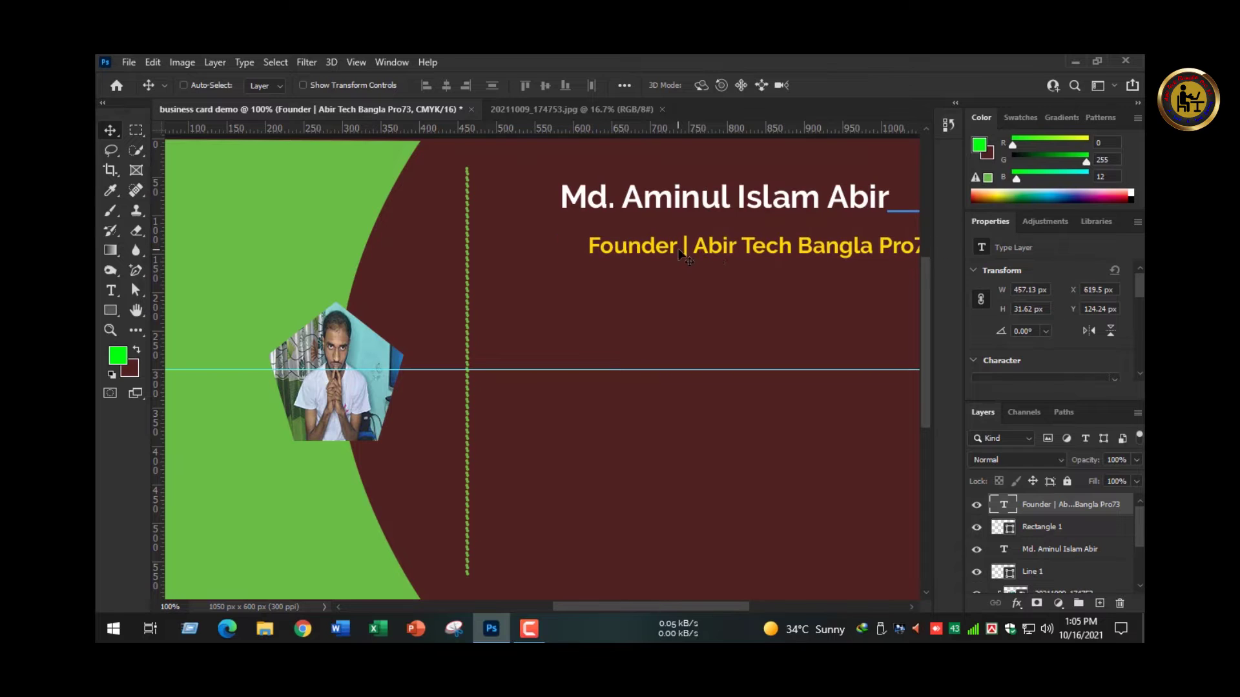
key(ctrl+z)
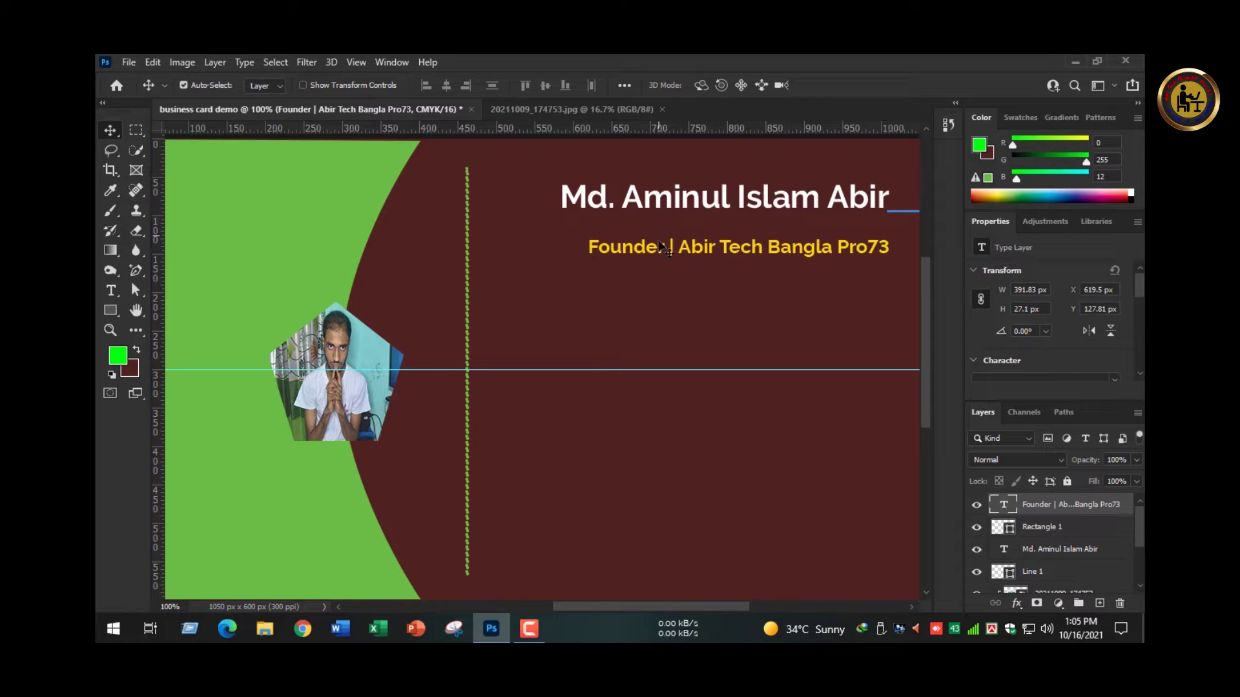
- Enlarge the name line to 11 pt
double_click(654, 240)
key(ctrl+a)
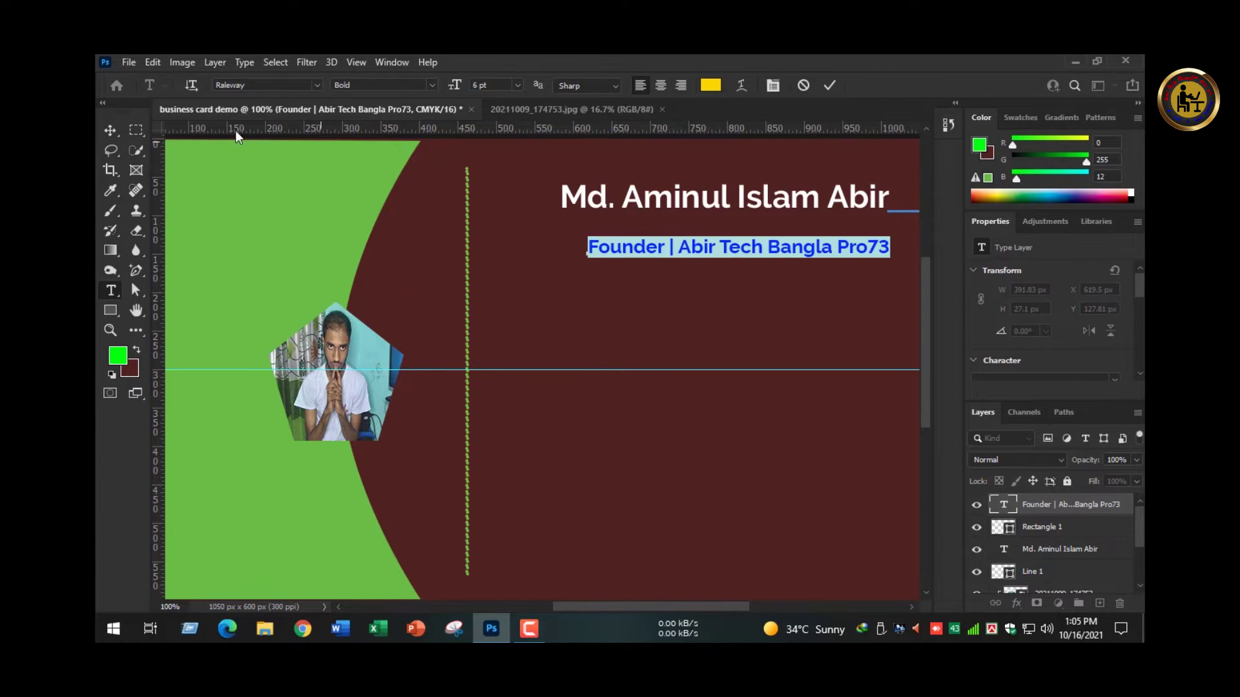
click(681, 187)
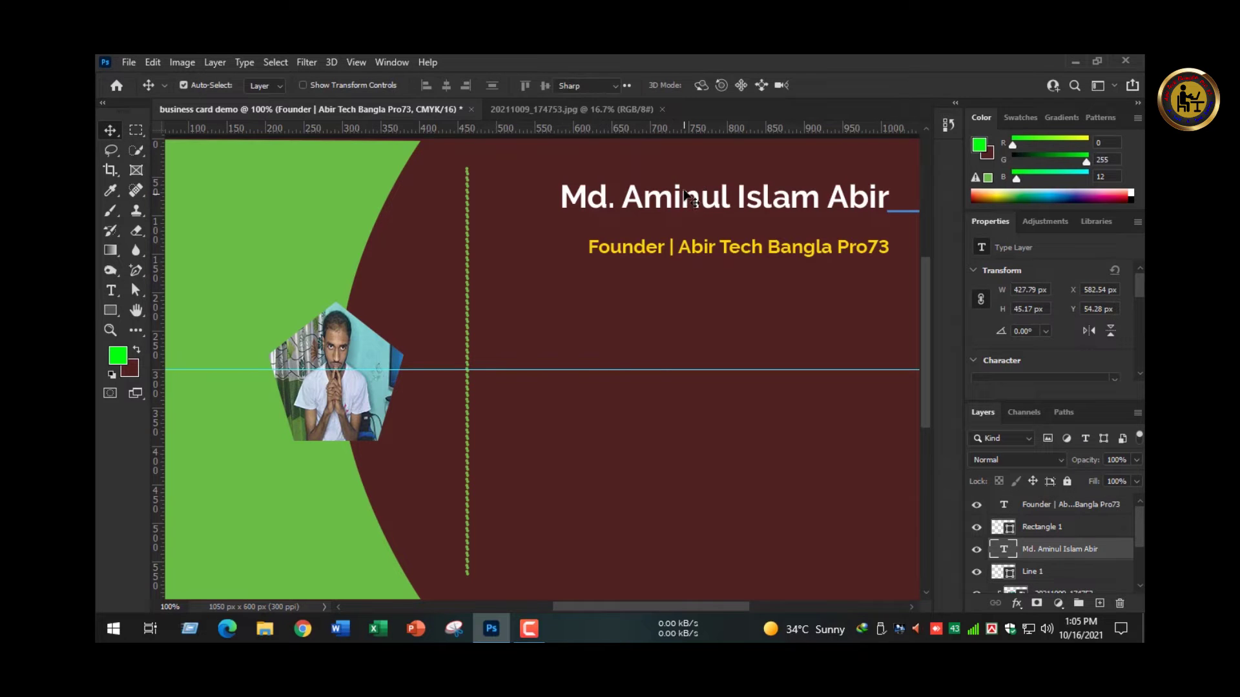
key(ctrl+a)
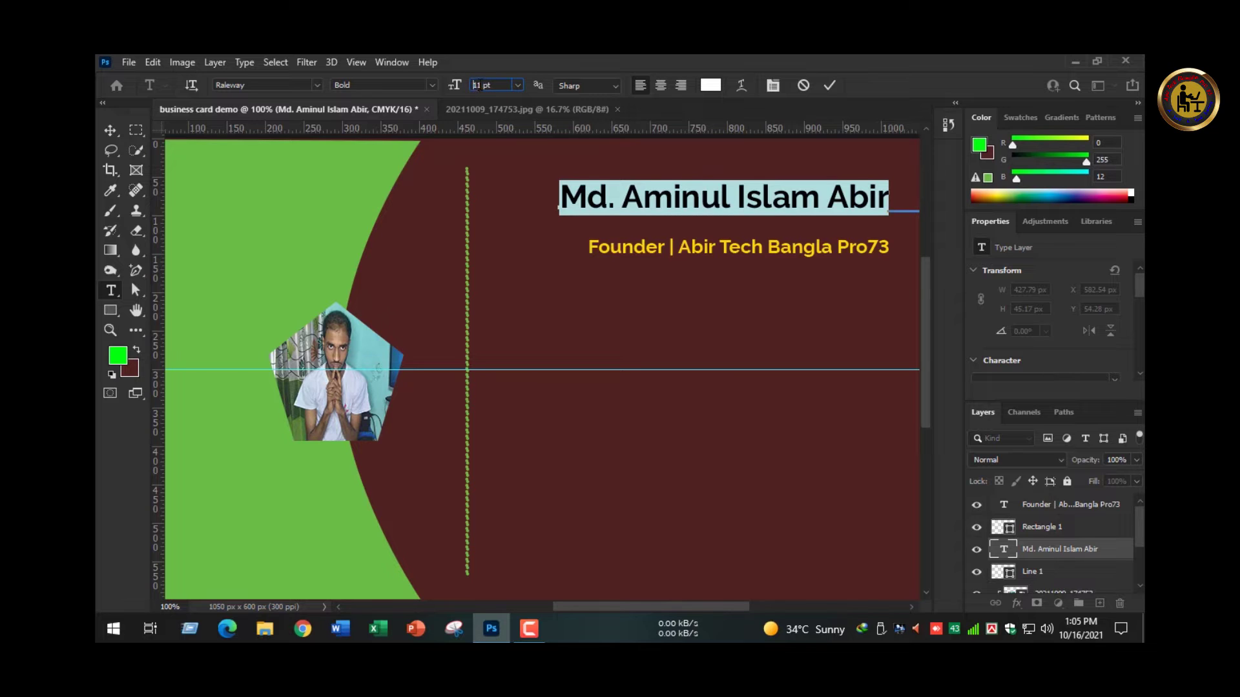
click(114, 129)
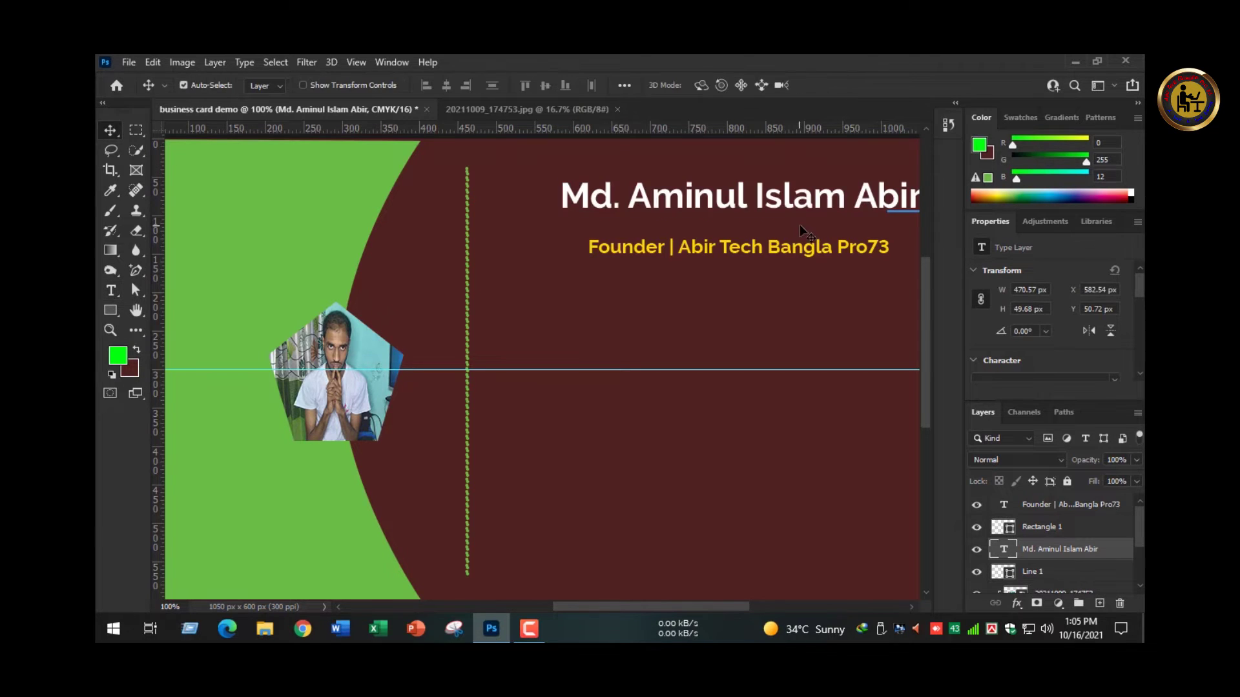
- Move the founder title 18 px left and right-align it beneath the name
drag(816, 232, 663, 226)
drag(703, 270, 691, 257)
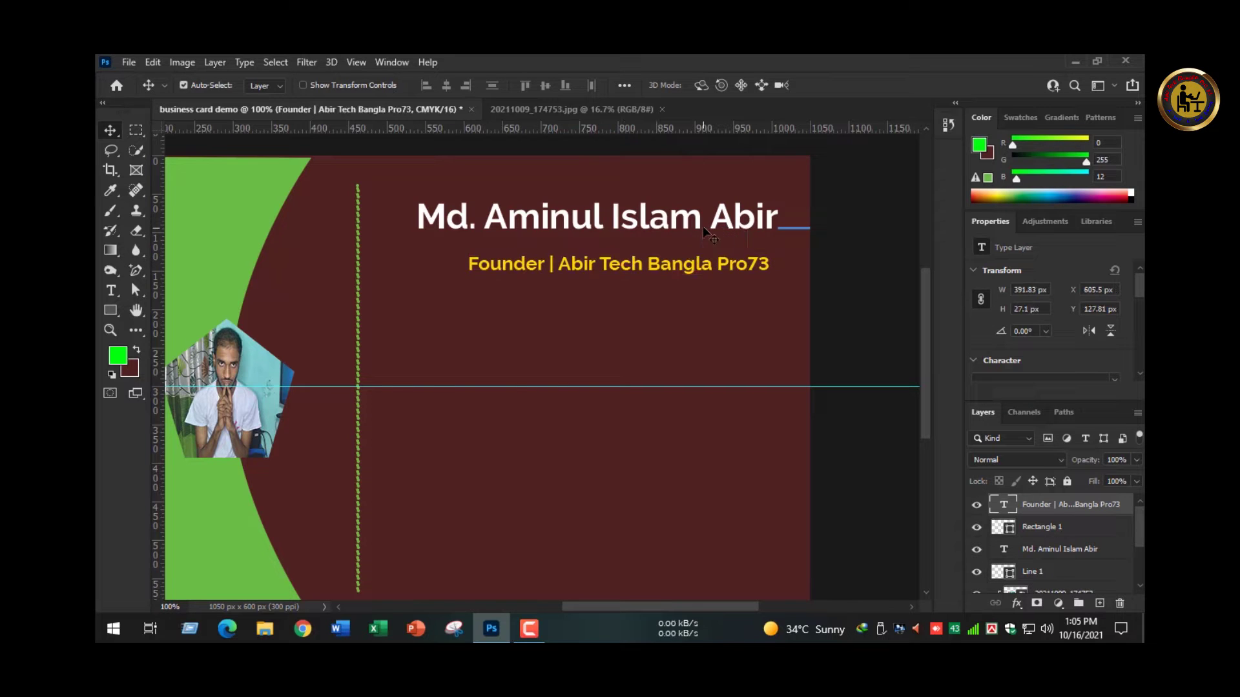
shift+click(707, 221)
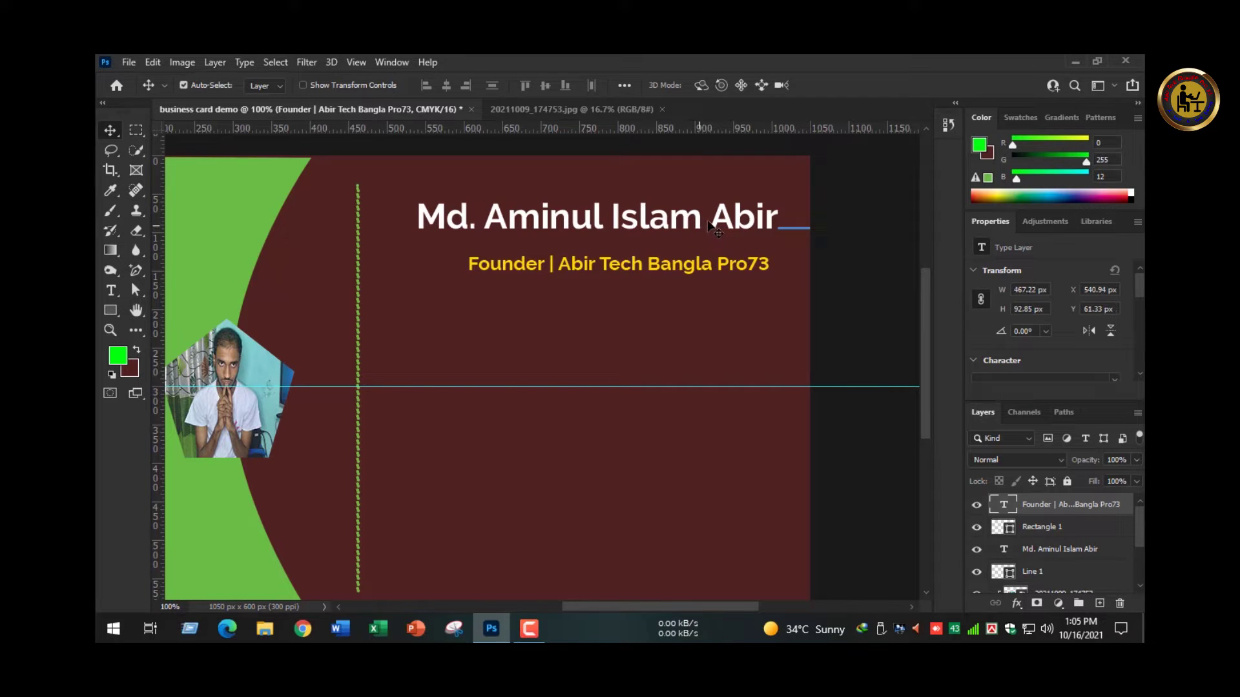
click(466, 85)
click(833, 275)
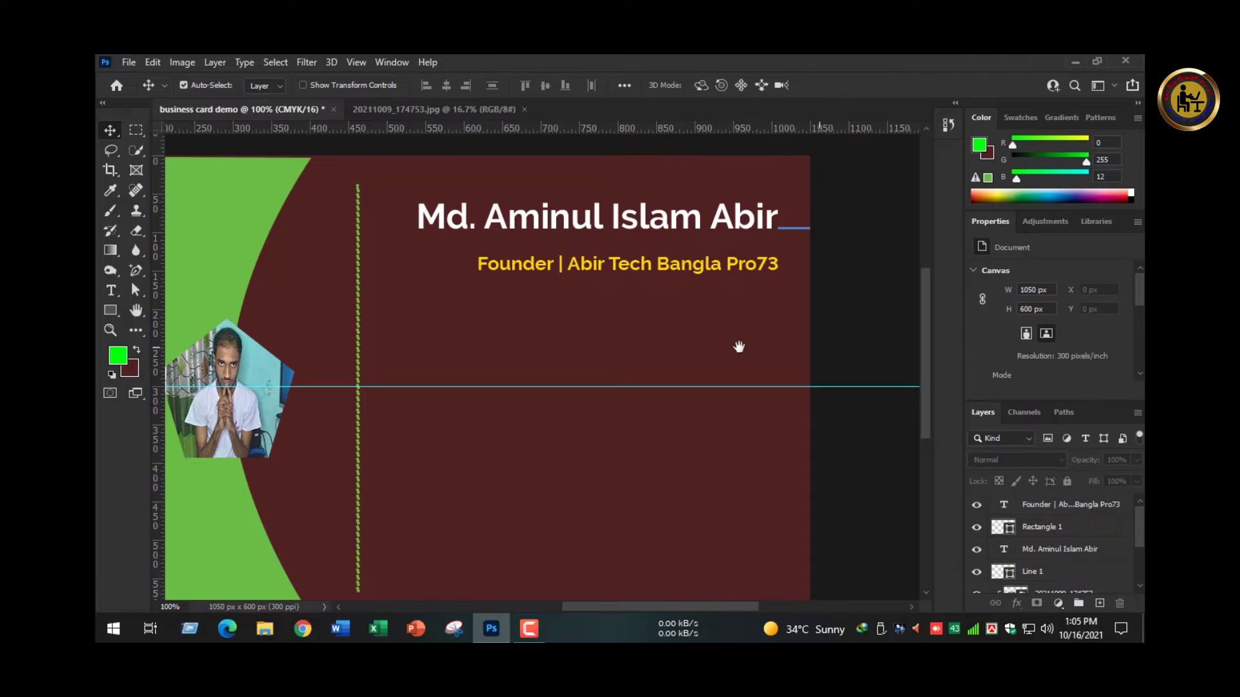
drag(644, 337, 681, 305)
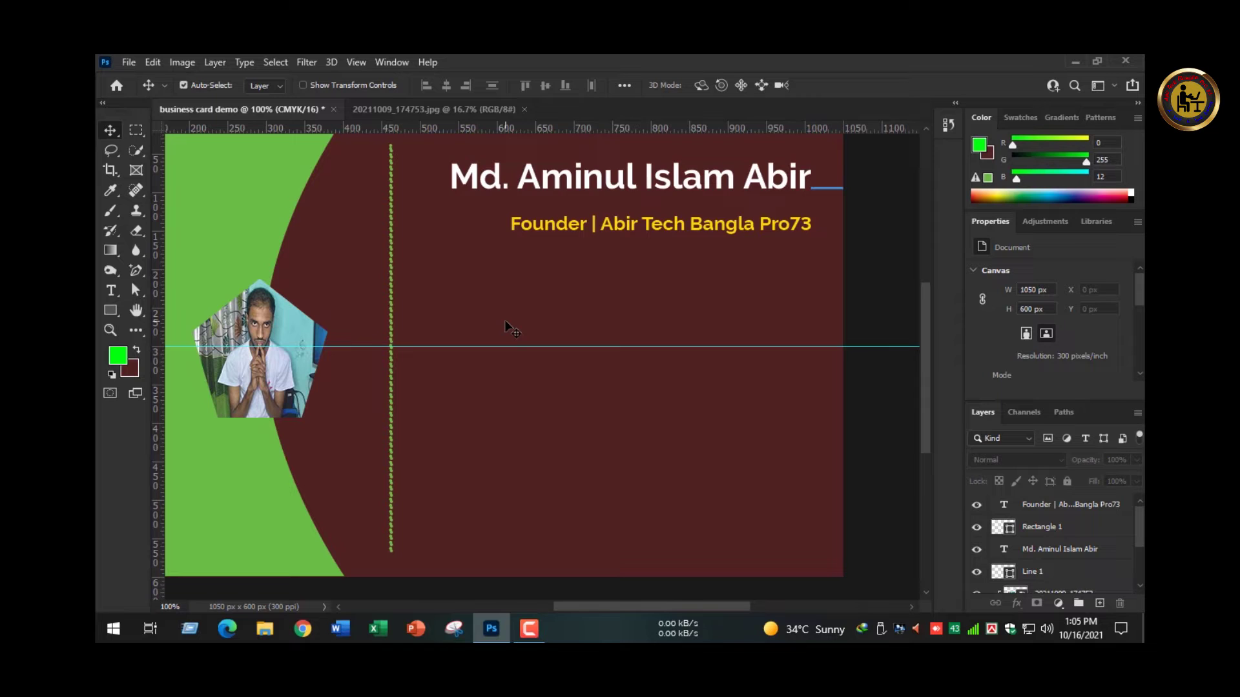
drag(515, 294, 454, 287)
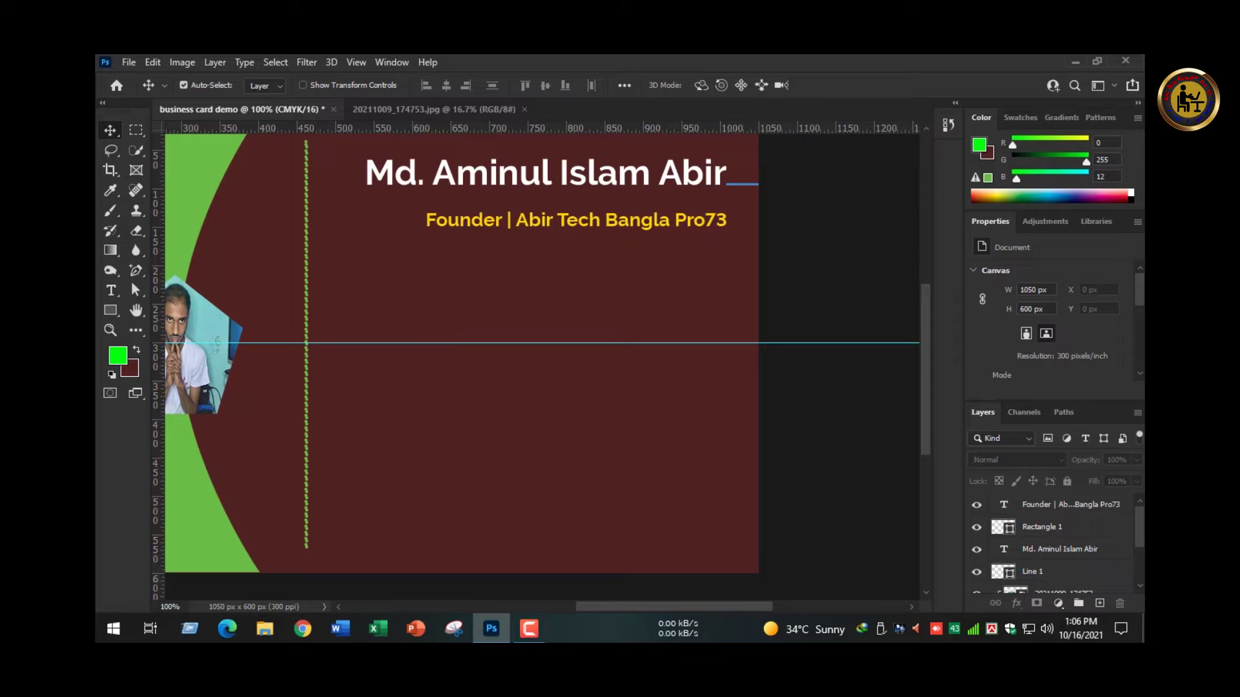
click(539, 630)
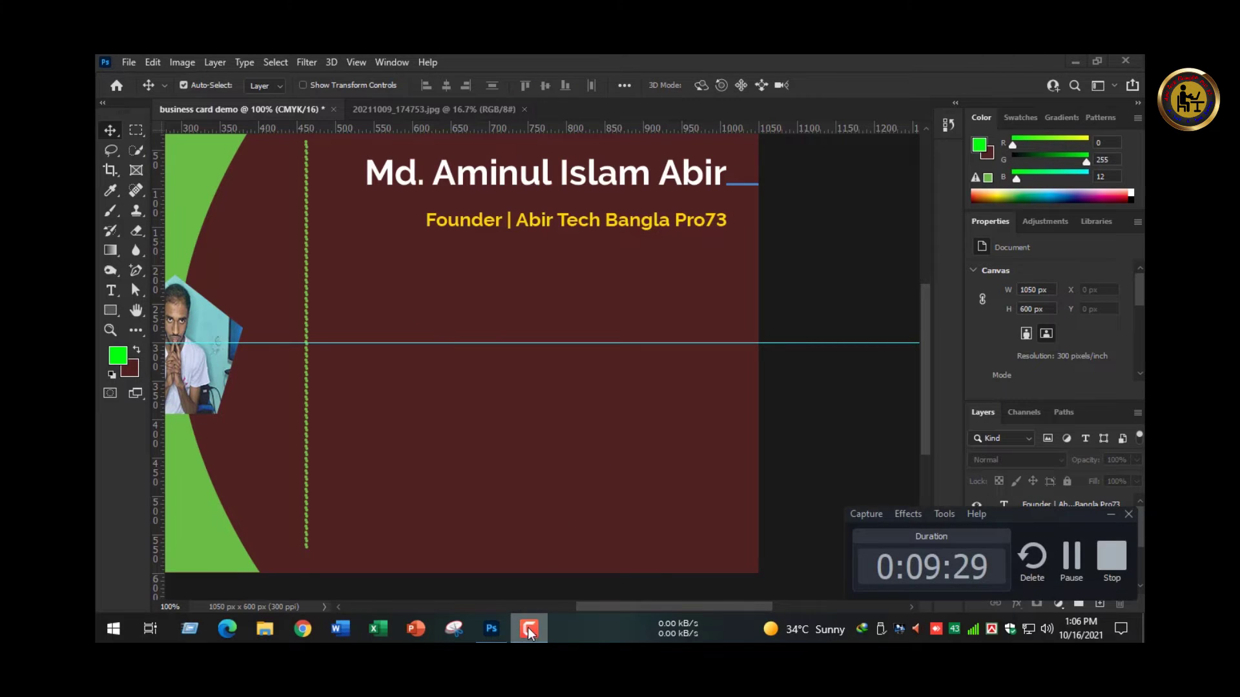
click(528, 630)
key(ctrl+0)
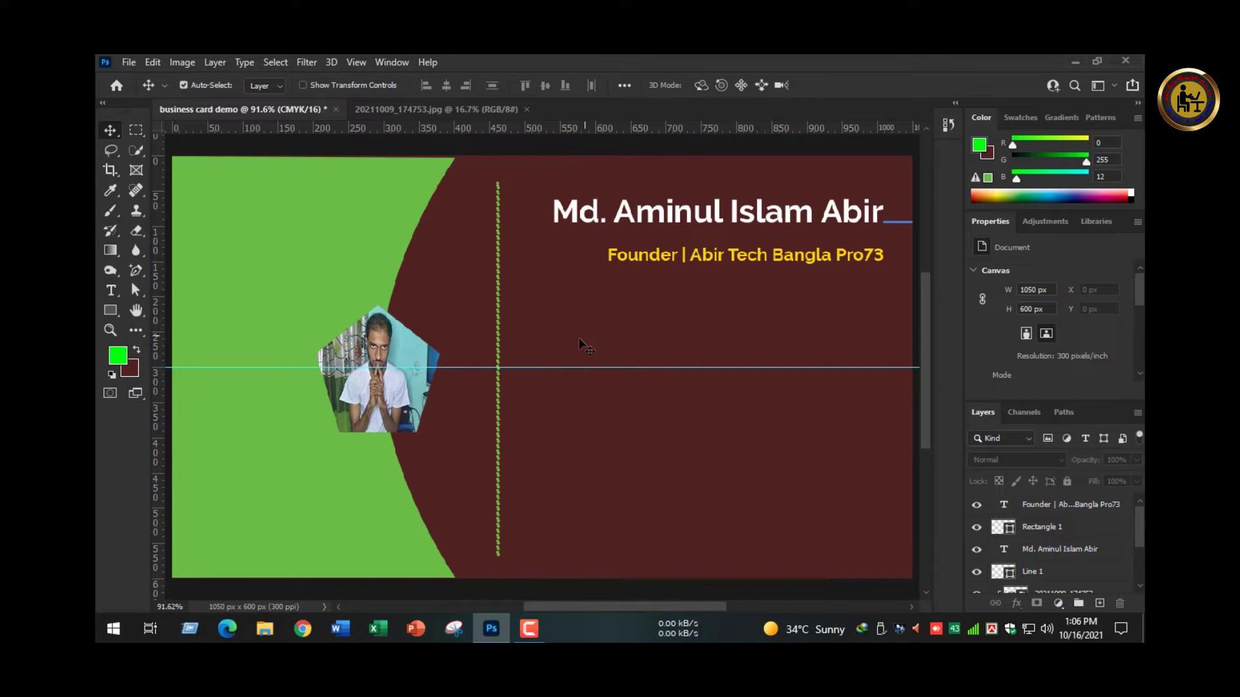
ctrl+click(621, 356)
ctrl+click(581, 343)
drag(545, 343, 478, 291)
alt+click(478, 290)
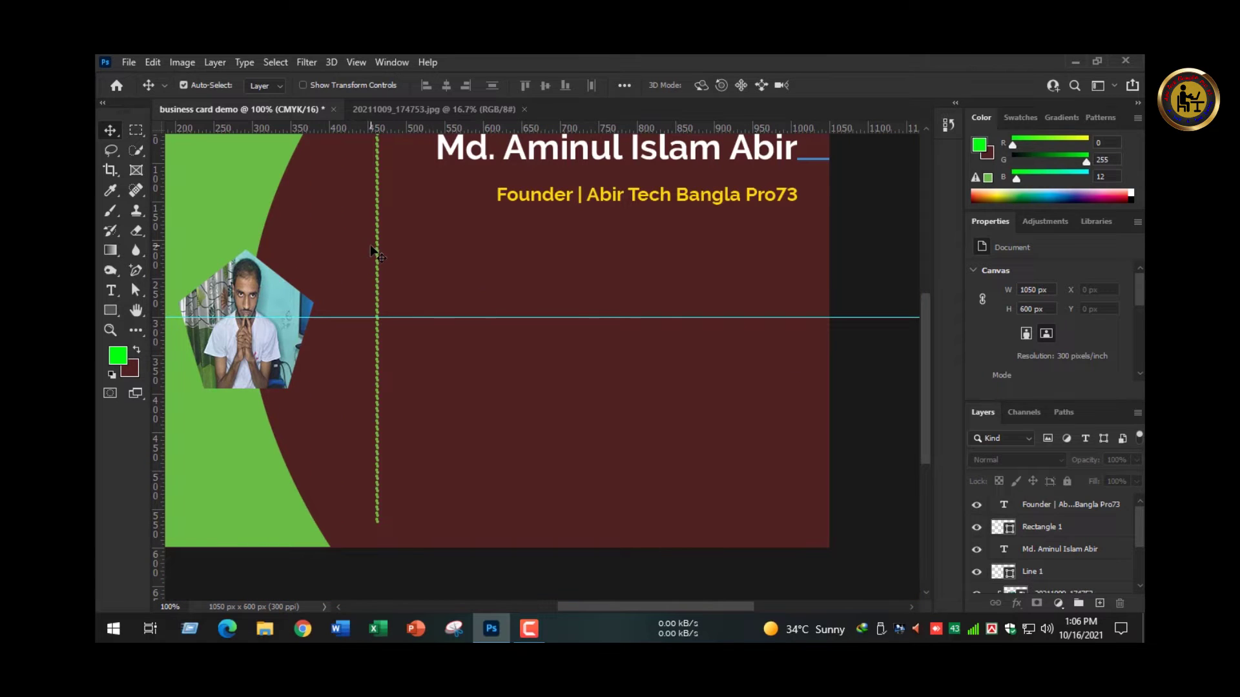
key(u)
- Switch to the Ellipse Tool with no stroke and a dark red fill
right_click(110, 309)
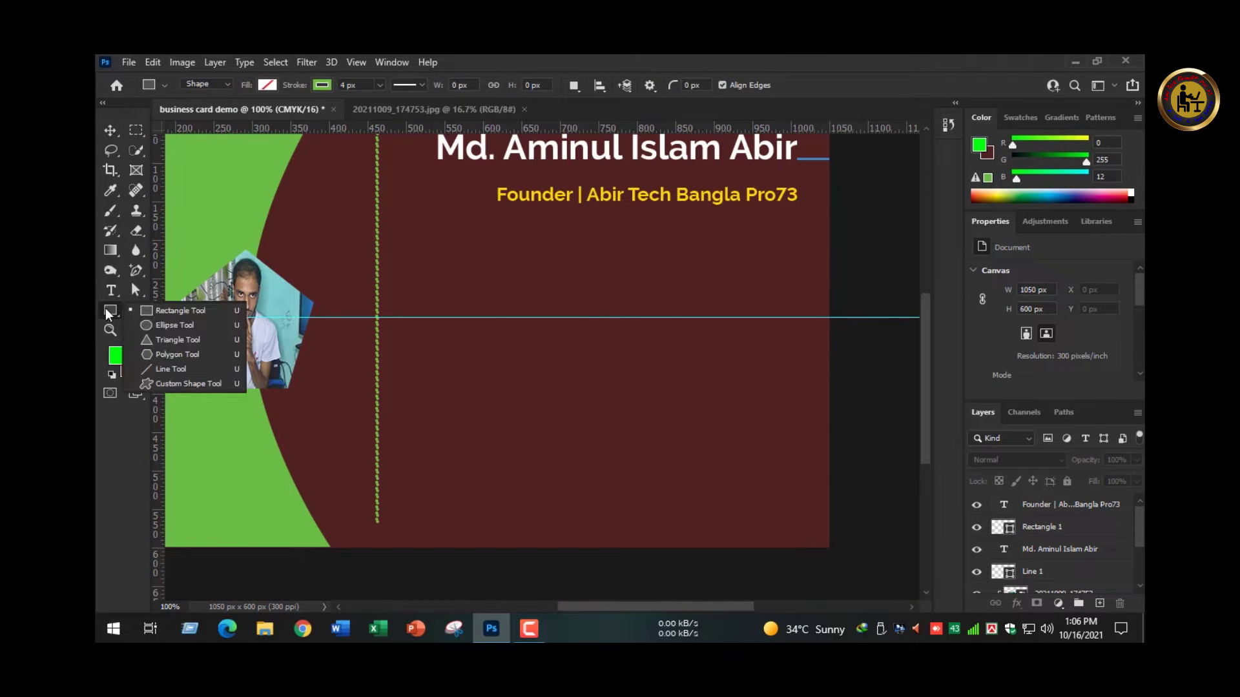
click(138, 325)
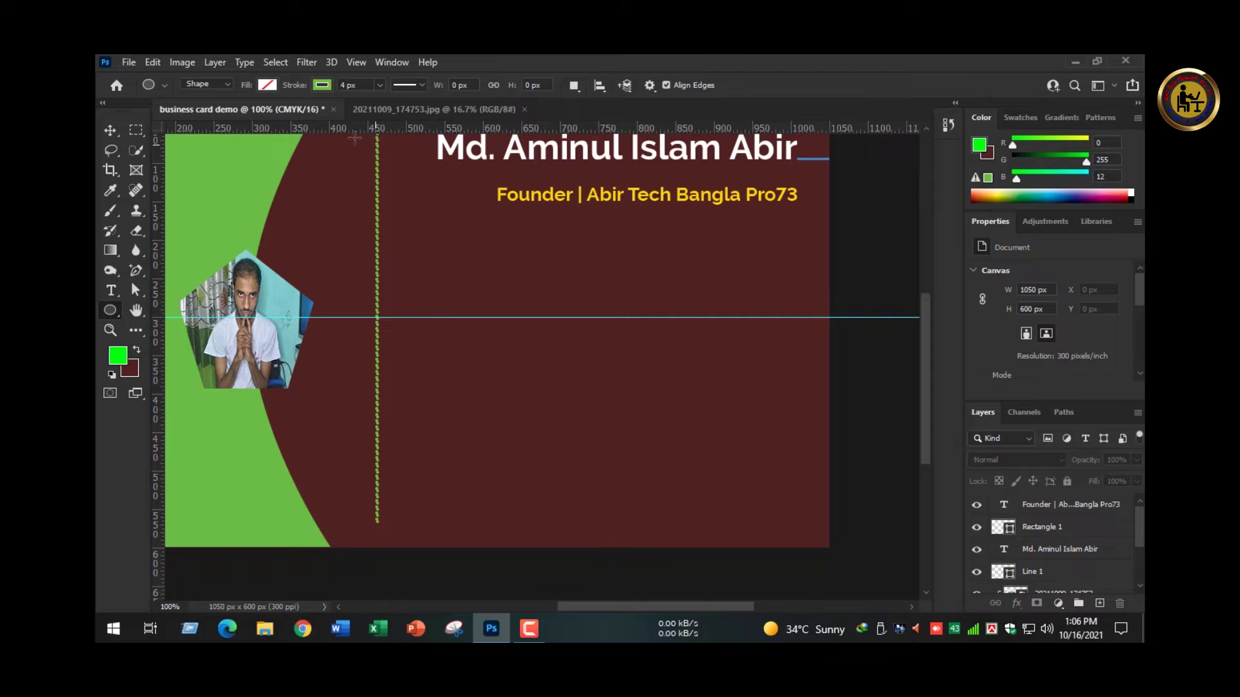
click(320, 86)
click(232, 115)
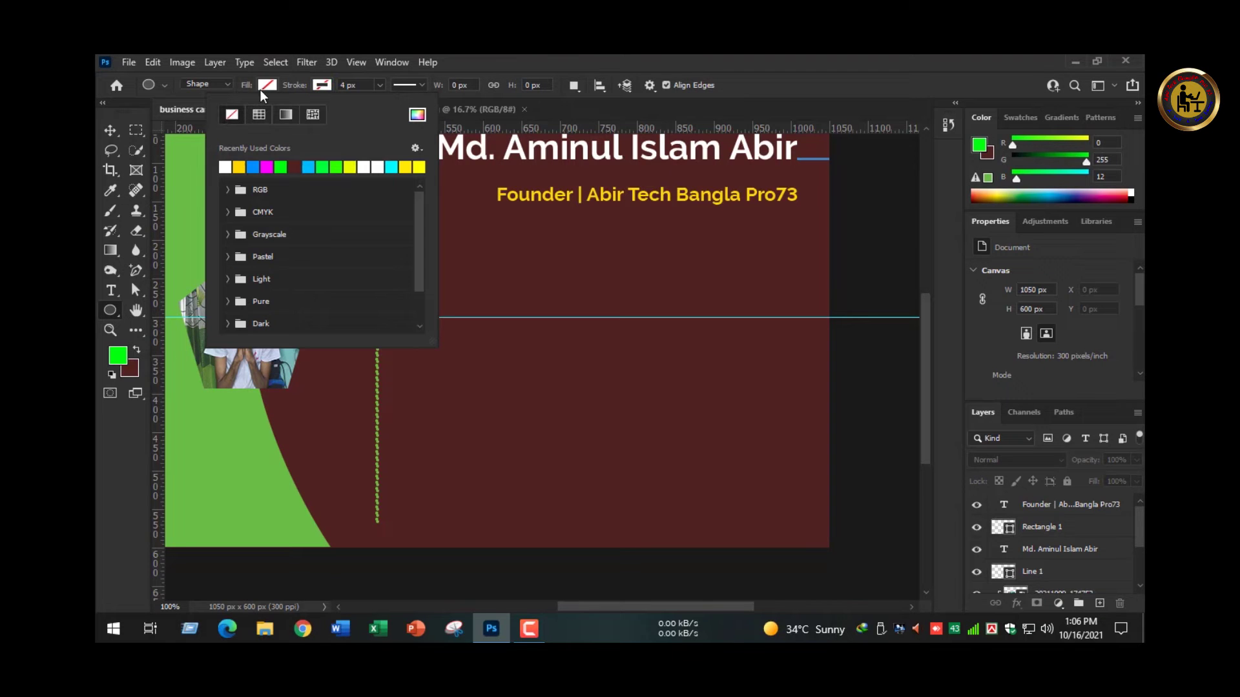
click(261, 90)
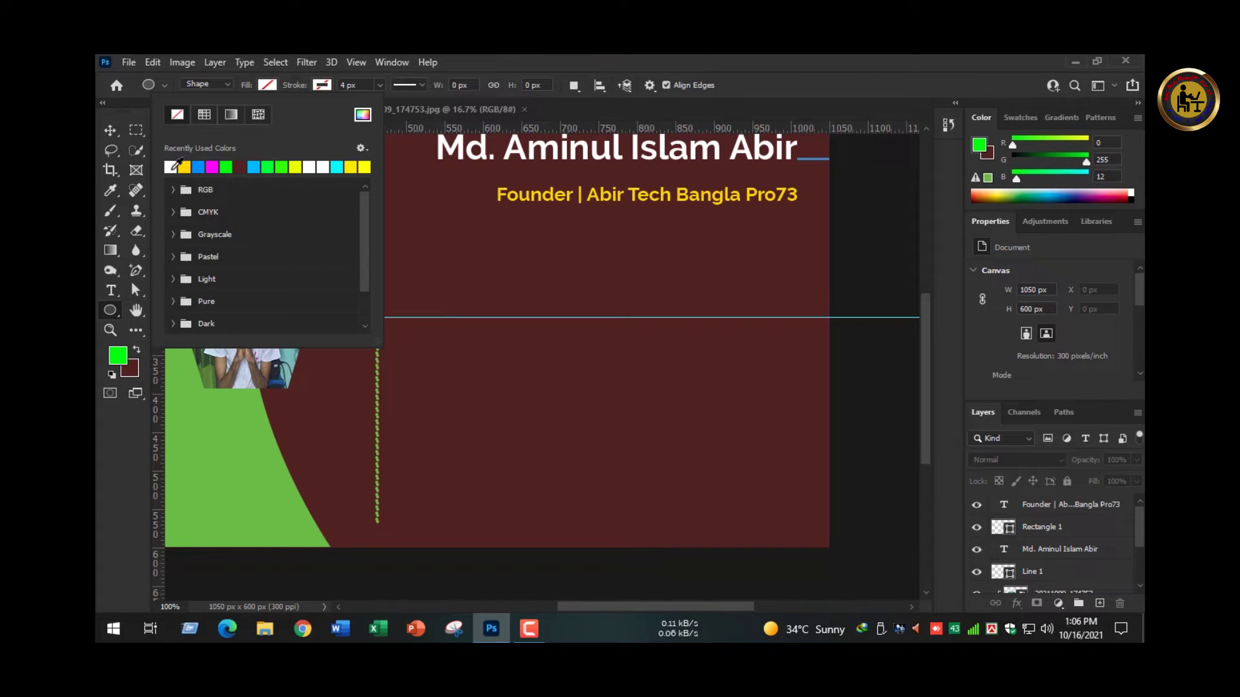
click(238, 167)
- Draw a small 34 px circle, make it white, and move it beside the dotted line
drag(432, 305, 457, 329)
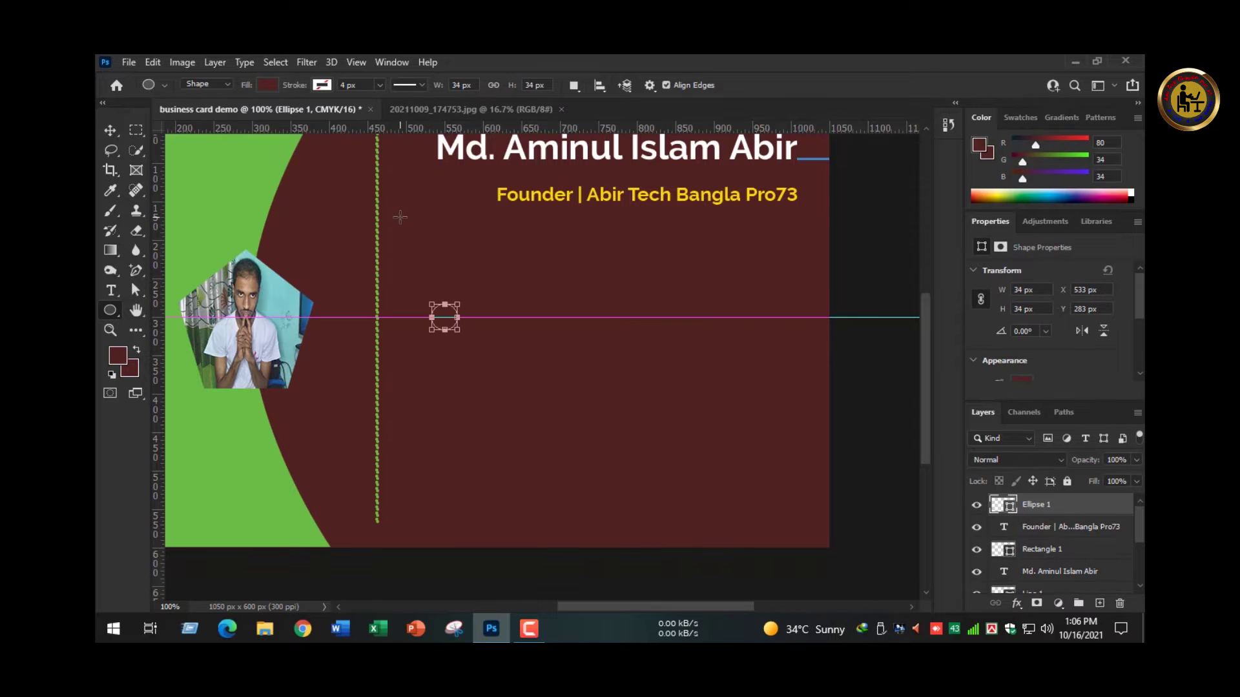
click(272, 85)
click(184, 167)
key(v)
drag(446, 323, 414, 320)
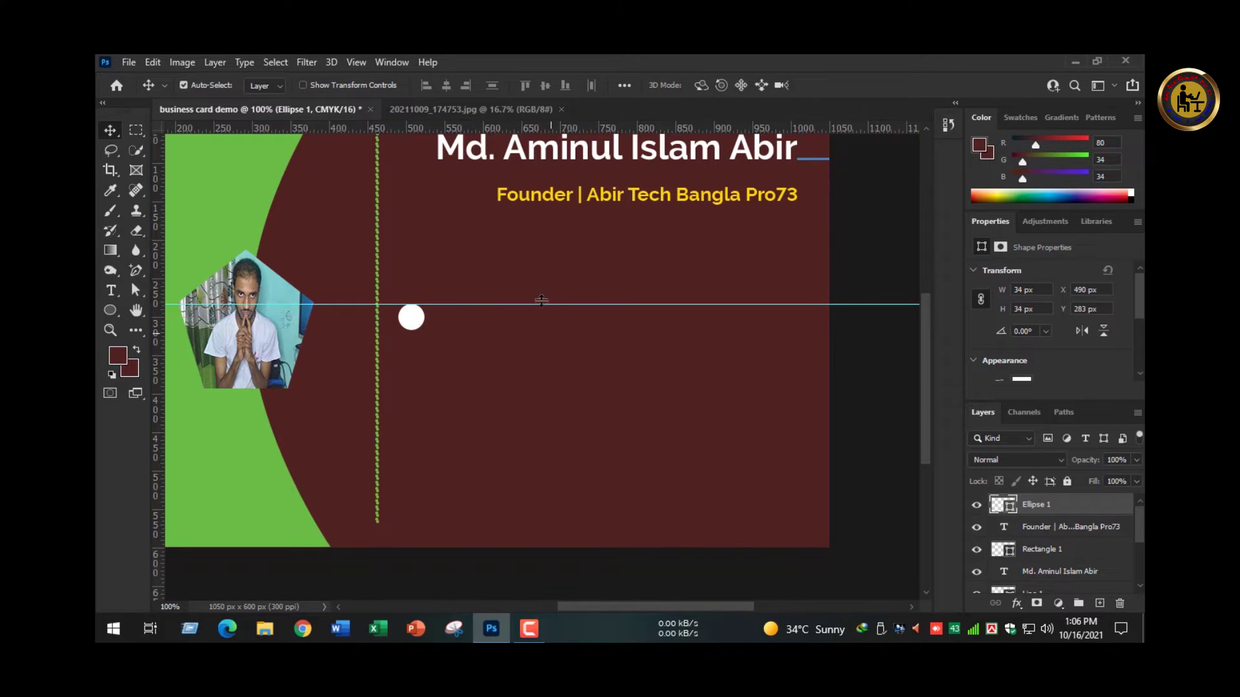
drag(640, 263, 568, 302)
- Add a new text line below the title and change its text colour
key(t)
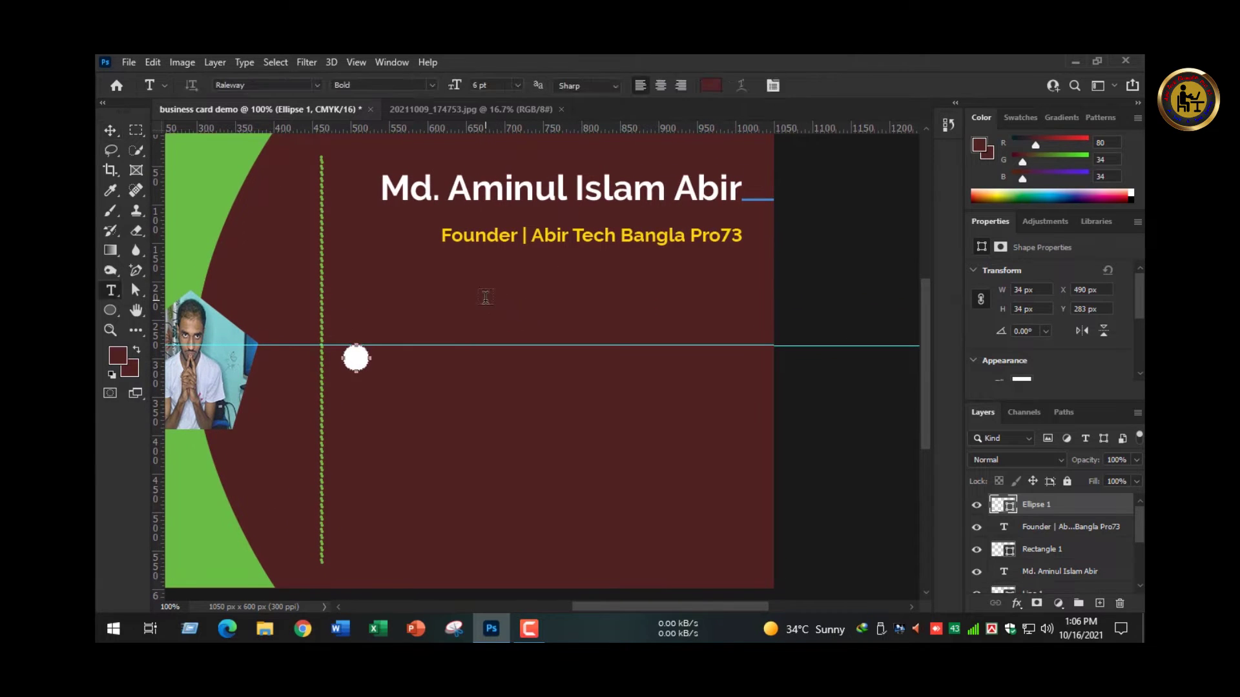
click(485, 299)
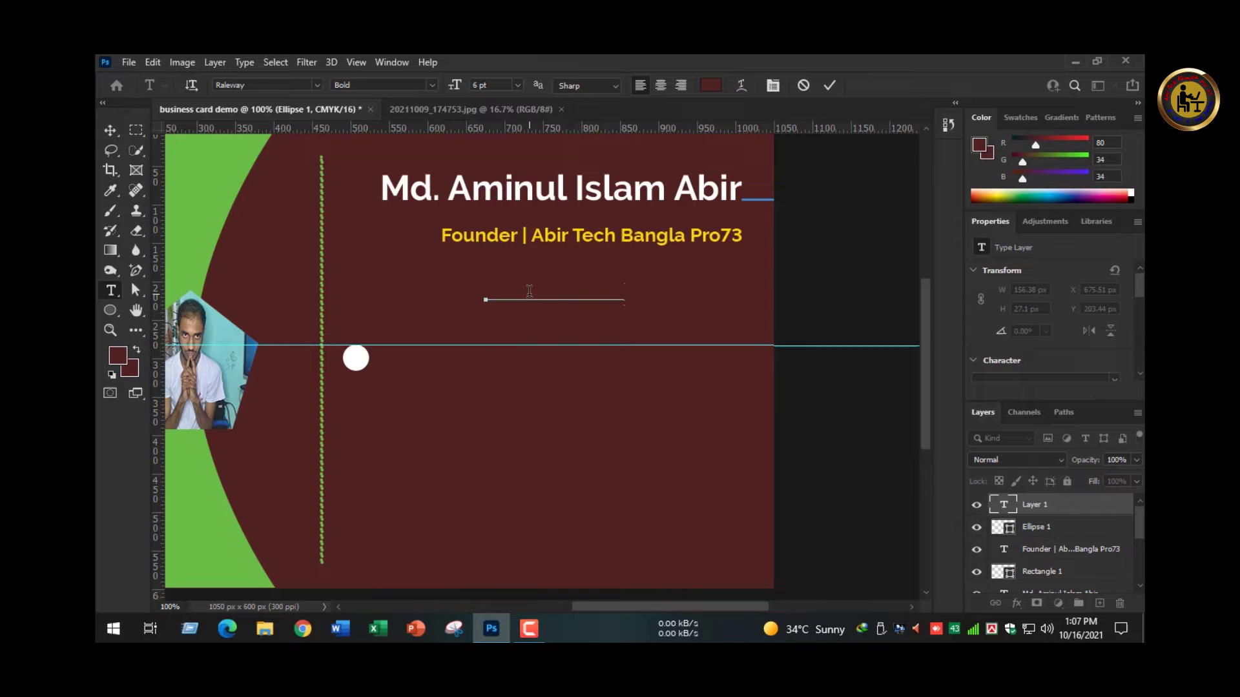
key(ctrl+a)
click(710, 85)
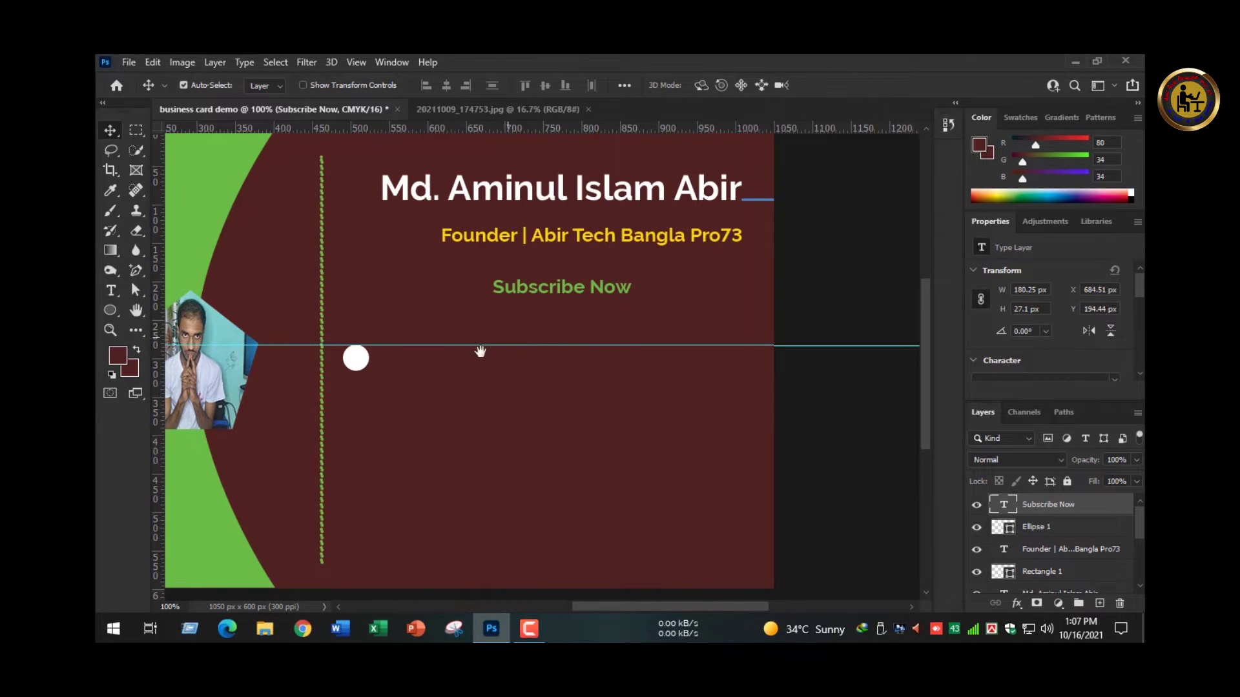
drag(479, 351, 506, 307)
- Duplicate a white circle downward, line up the top circle with the others, and minimize Photoshop
click(388, 329)
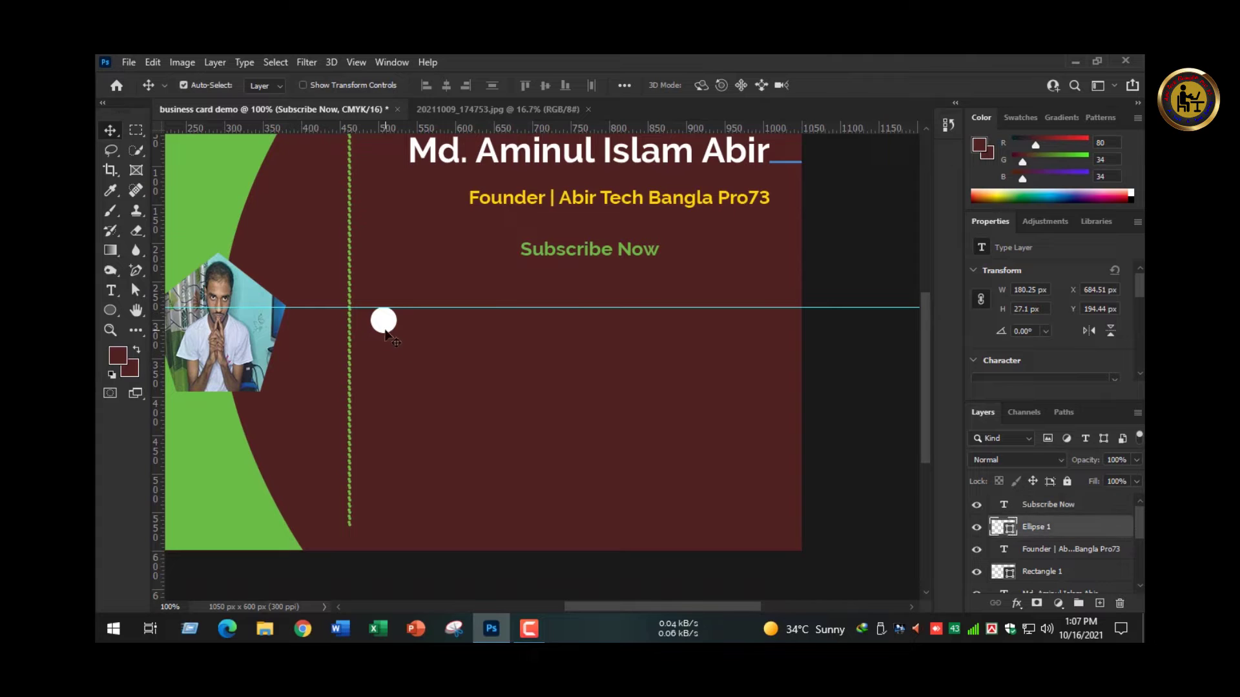
drag(391, 326, 386, 384)
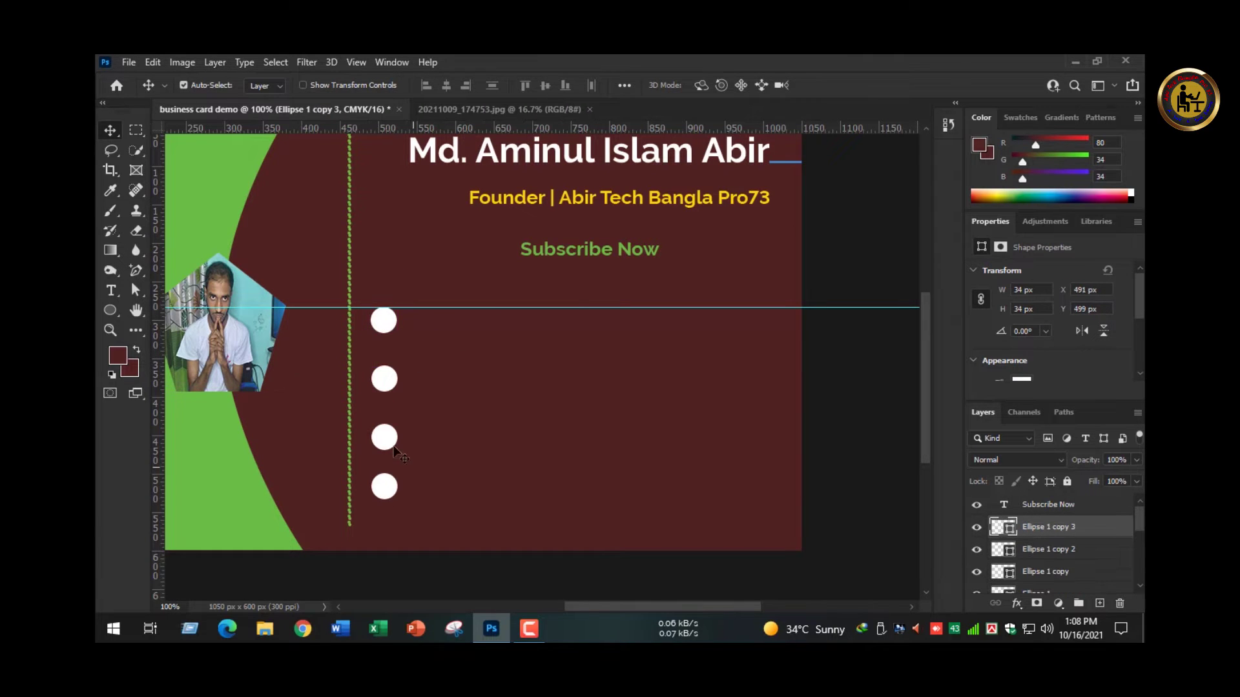
shift+click(385, 386)
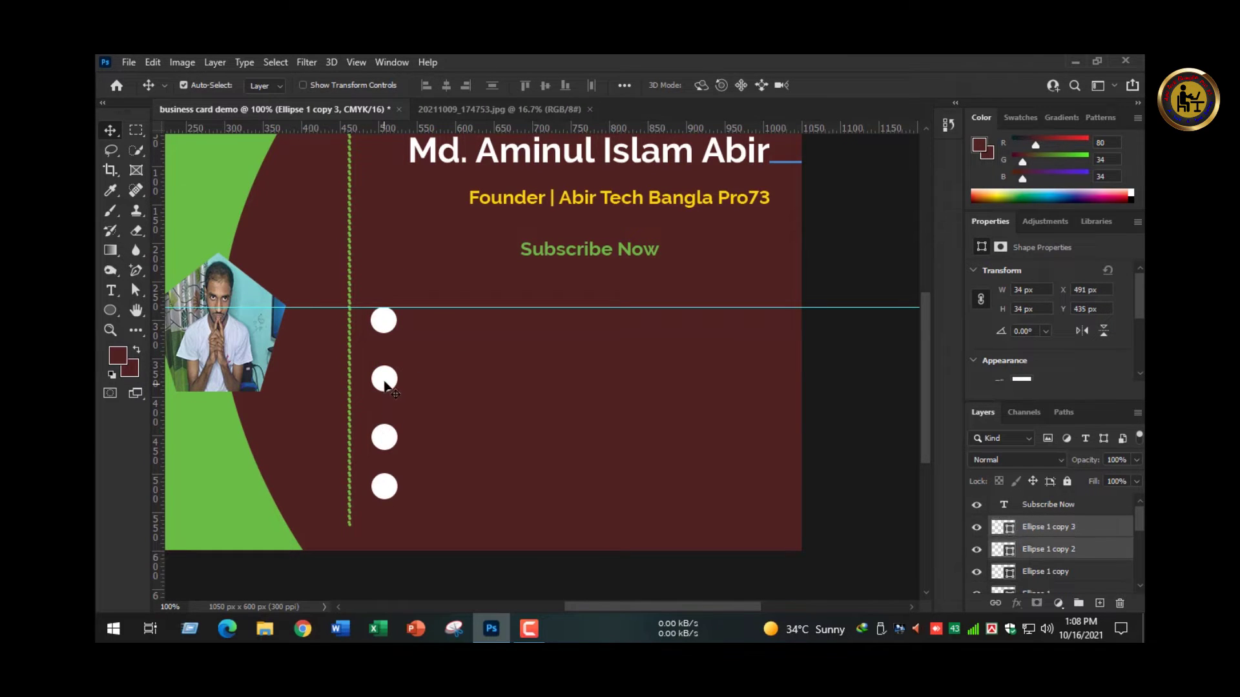
shift+click(387, 328)
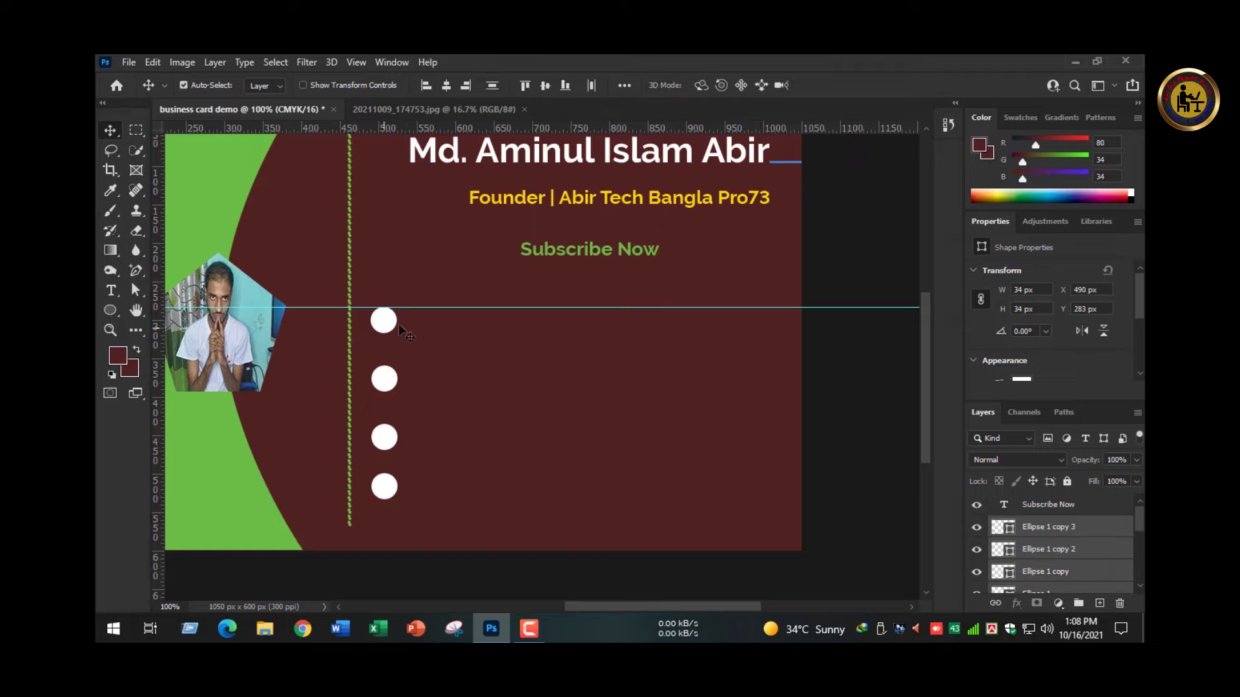
click(446, 85)
click(576, 554)
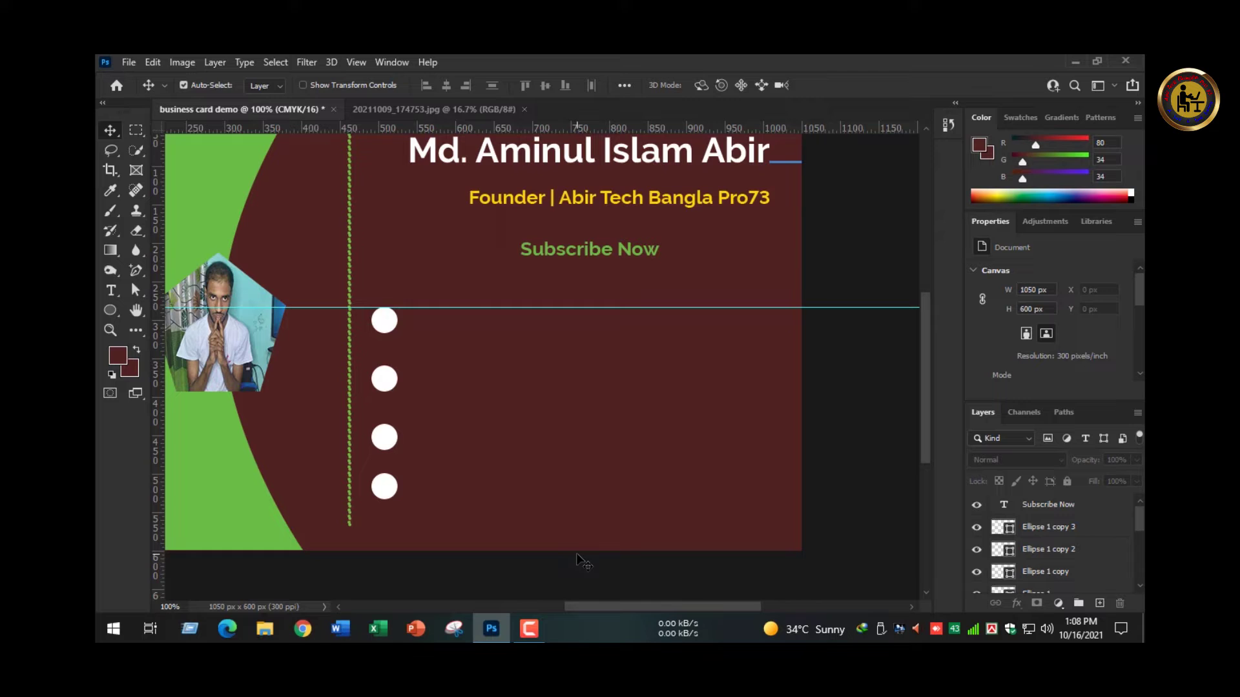
click(492, 629)
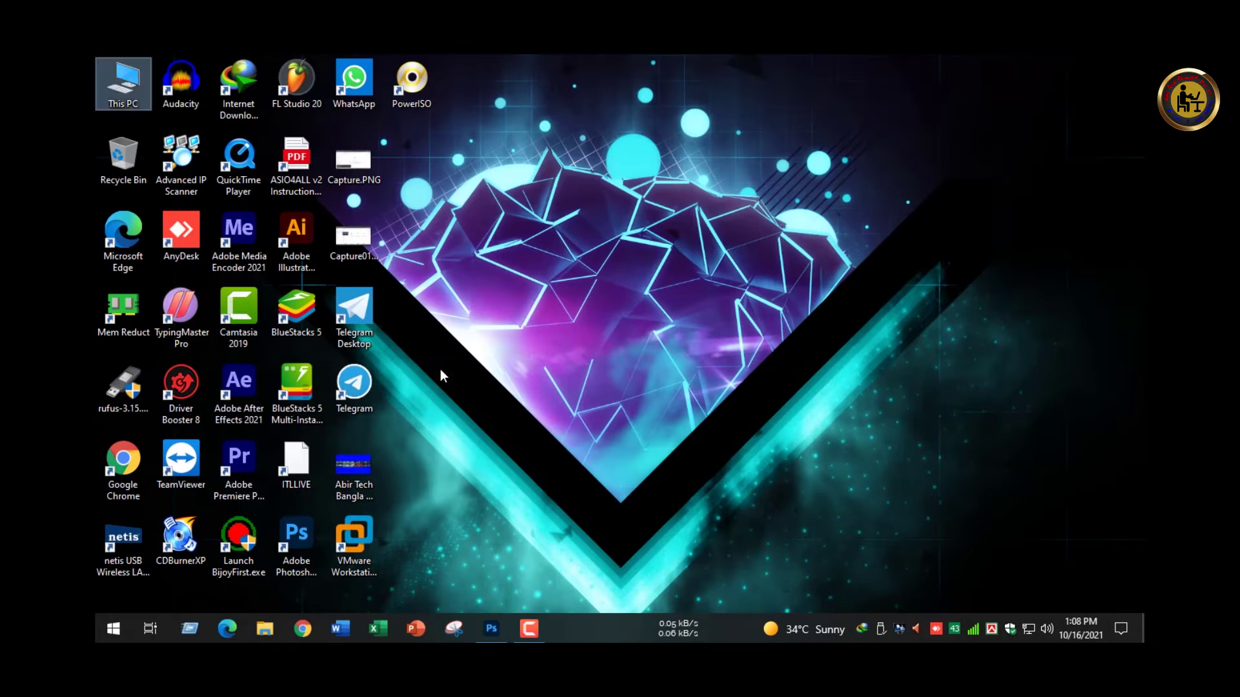
- Open the All Icons PNG folder on New Volume (F:) and browse its 173 icon thumbnails
key(super+e)
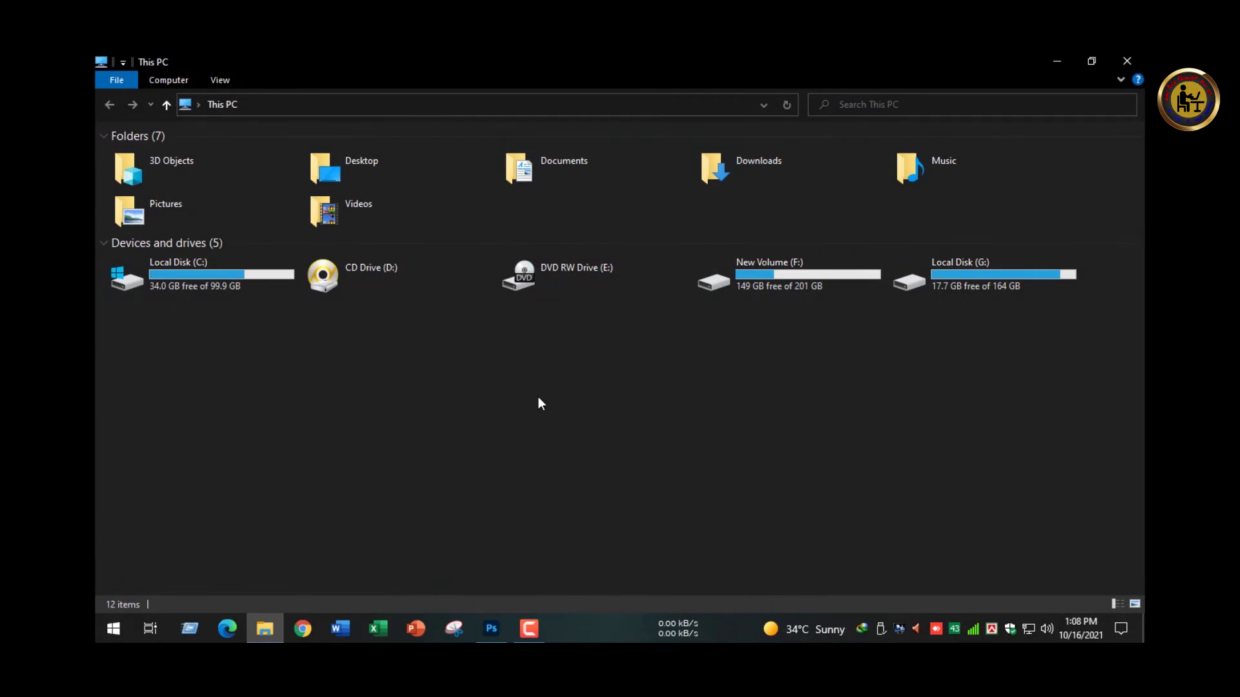
double_click(774, 292)
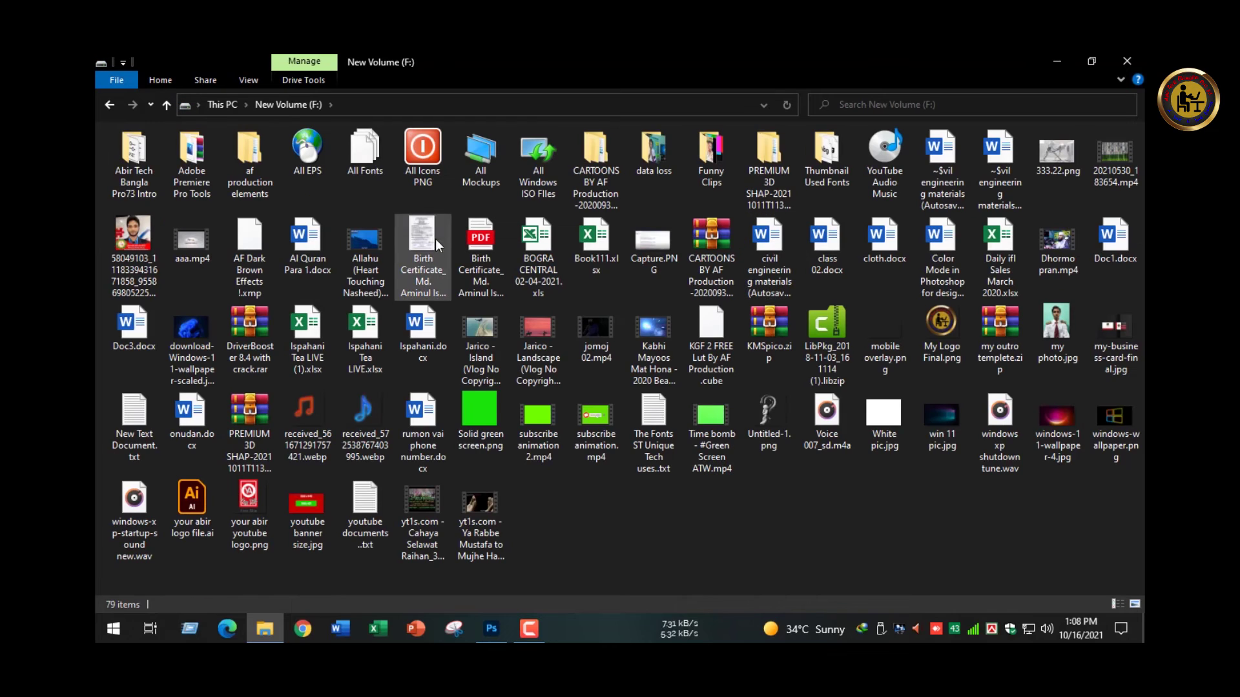
double_click(423, 155)
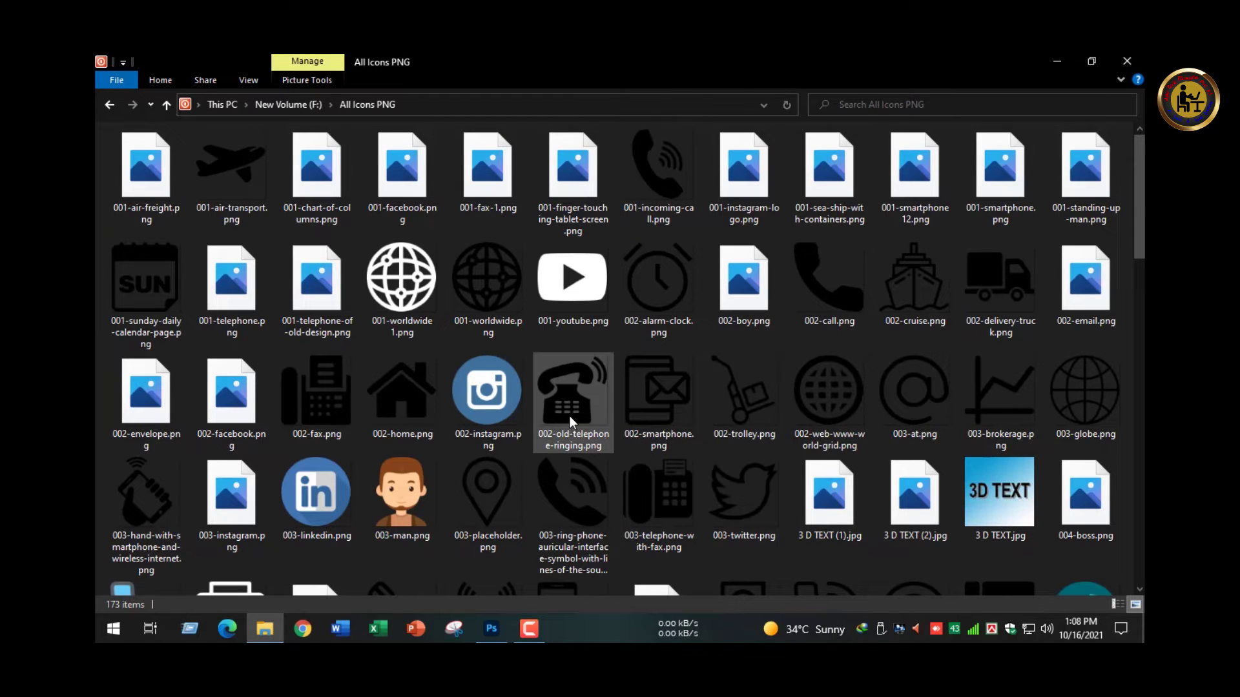
scroll(567, 406, down, 4)
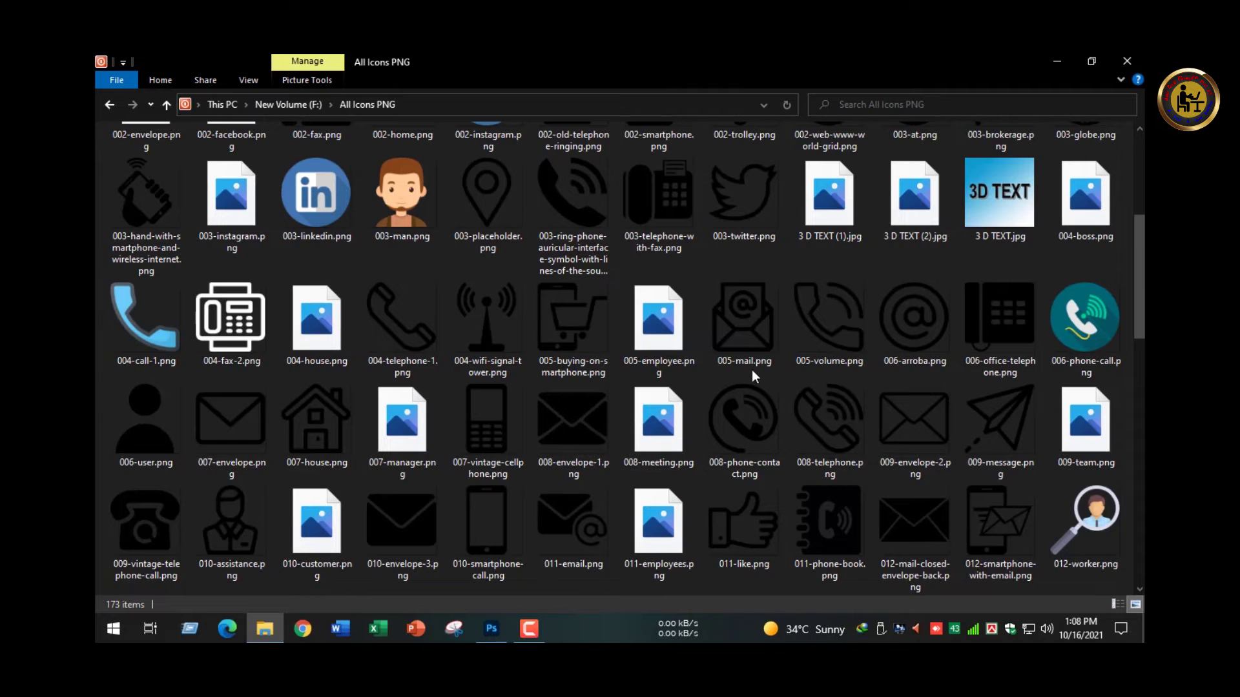
scroll(780, 349, up, 5)
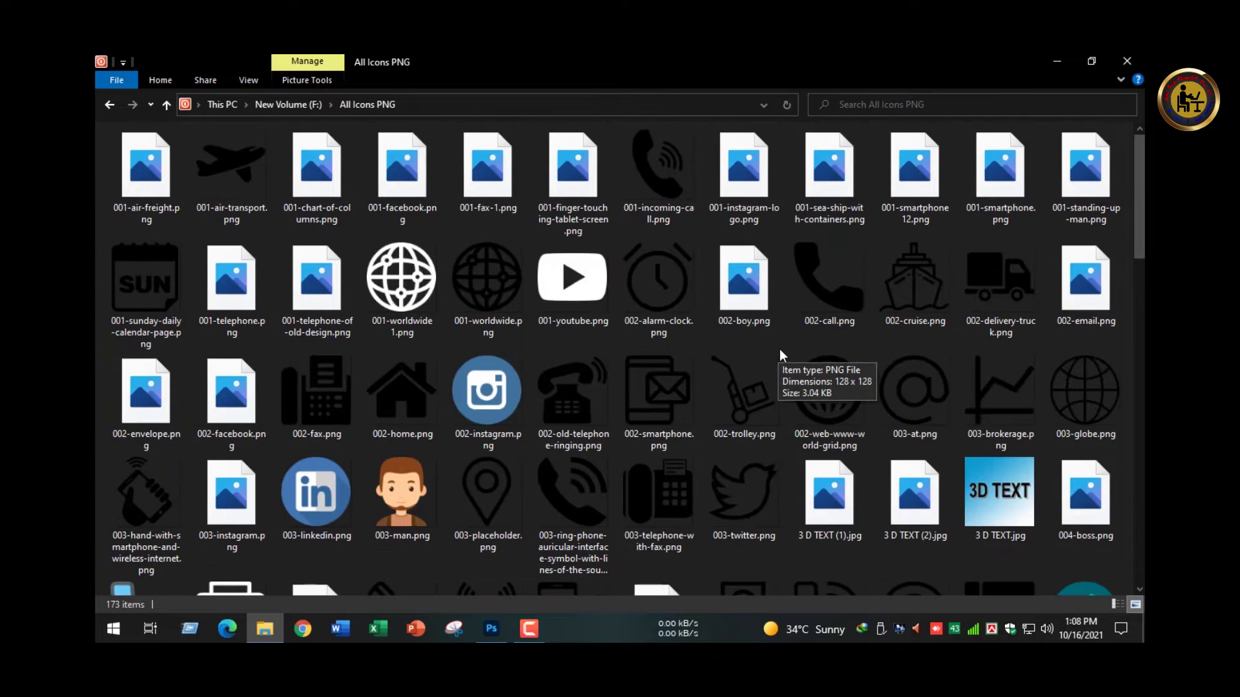
scroll(416, 374, down, 15)
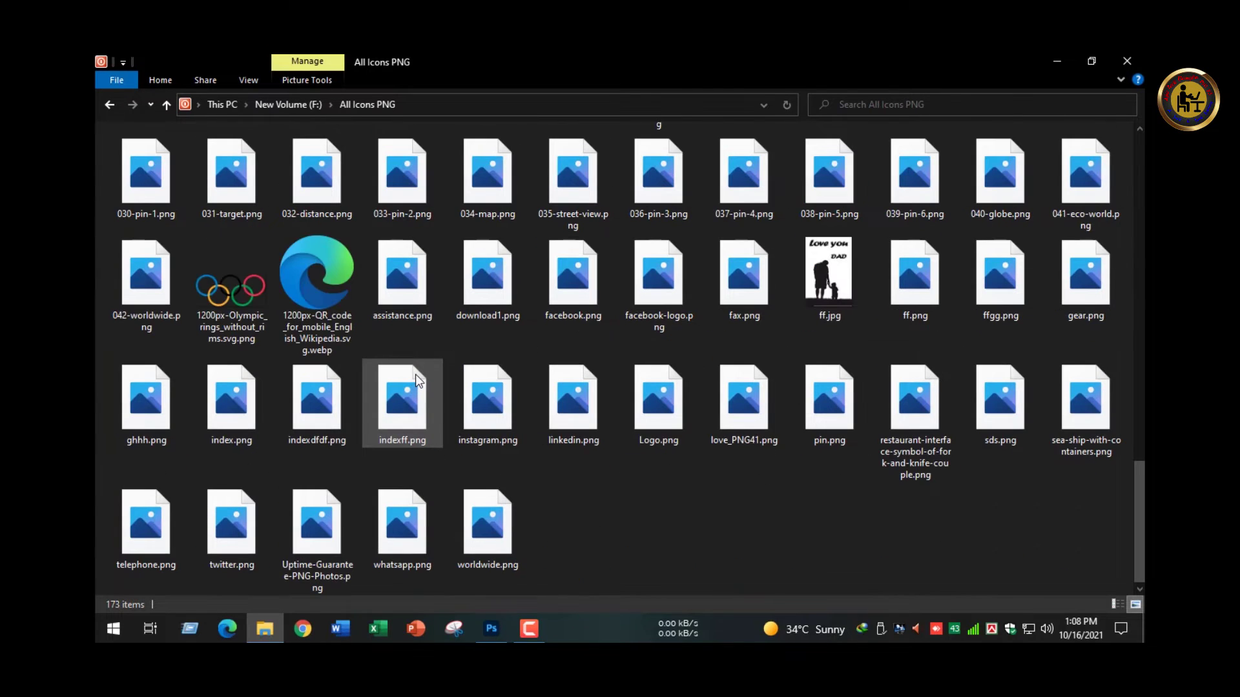
scroll(415, 374, up, 5)
scroll(939, 270, down, 5)
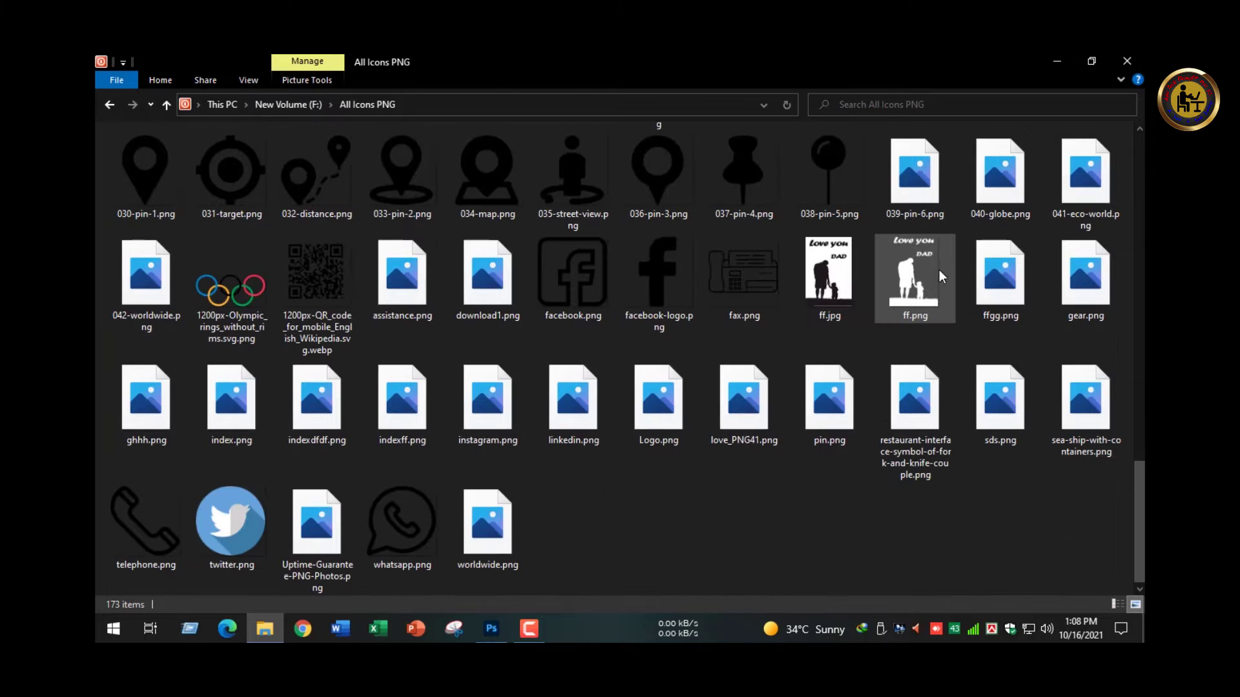
scroll(940, 261, up, 5)
scroll(940, 260, down, 5)
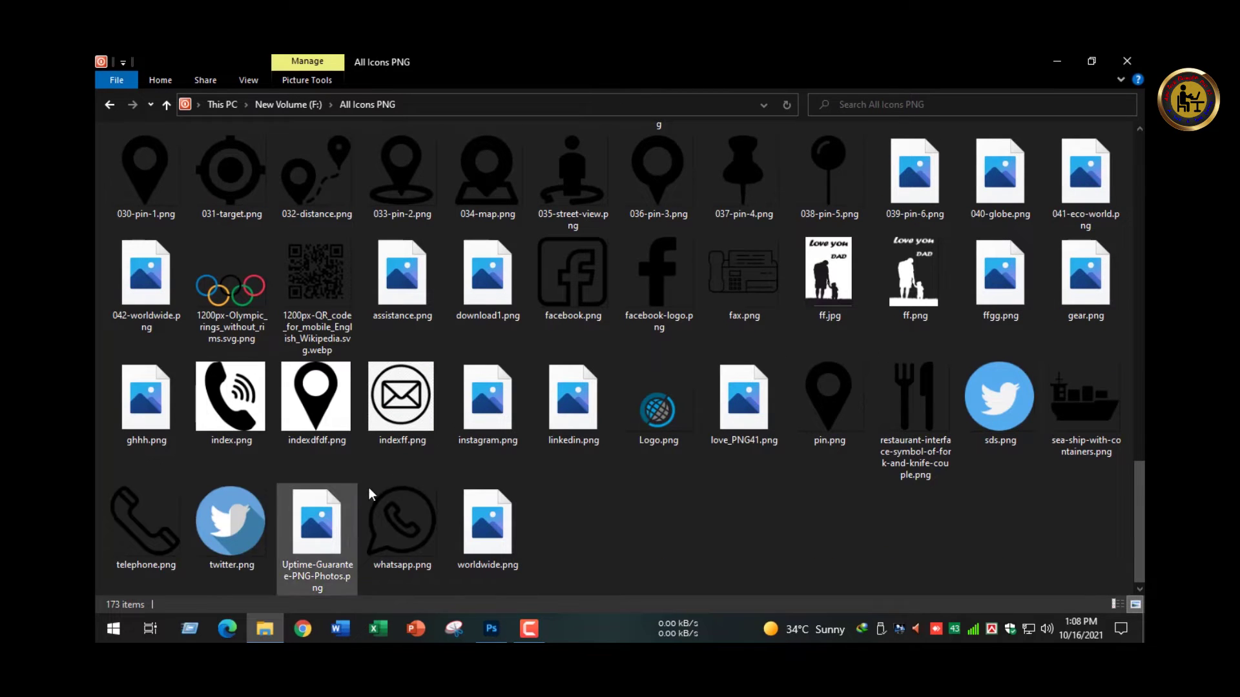
scroll(484, 428, up, 10)
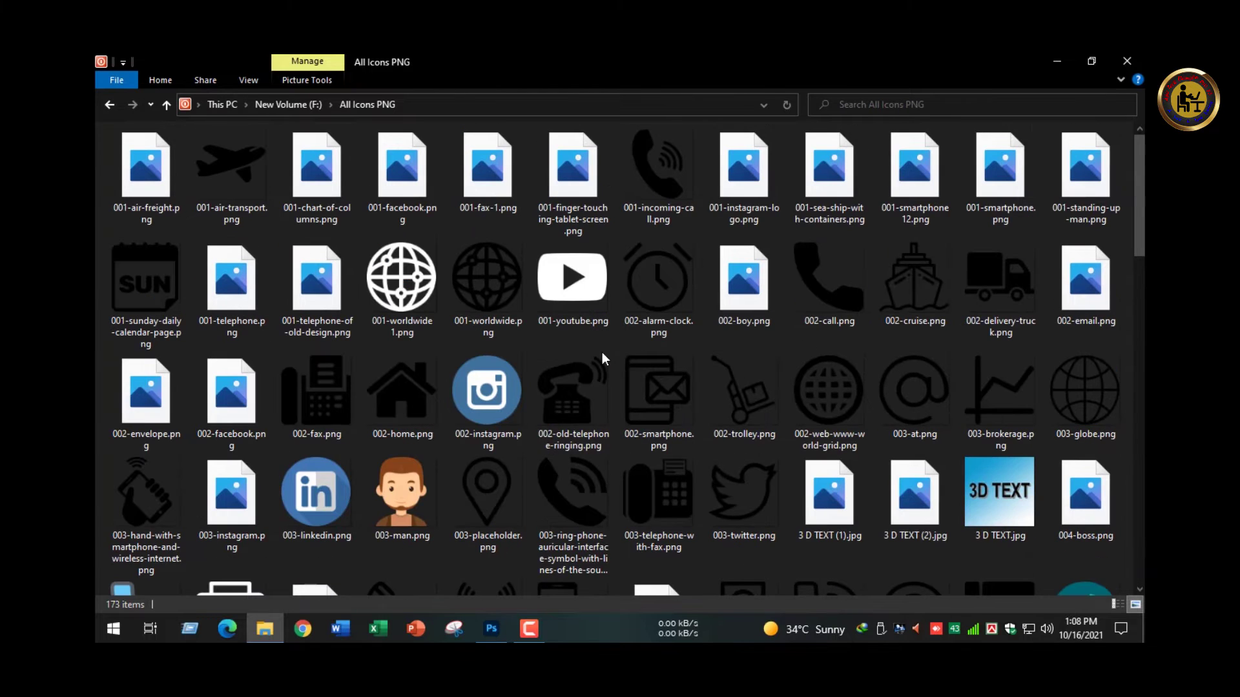
- Place 001-incoming-call.png on the card and shrink it onto the top white circle
drag(652, 172, 484, 343)
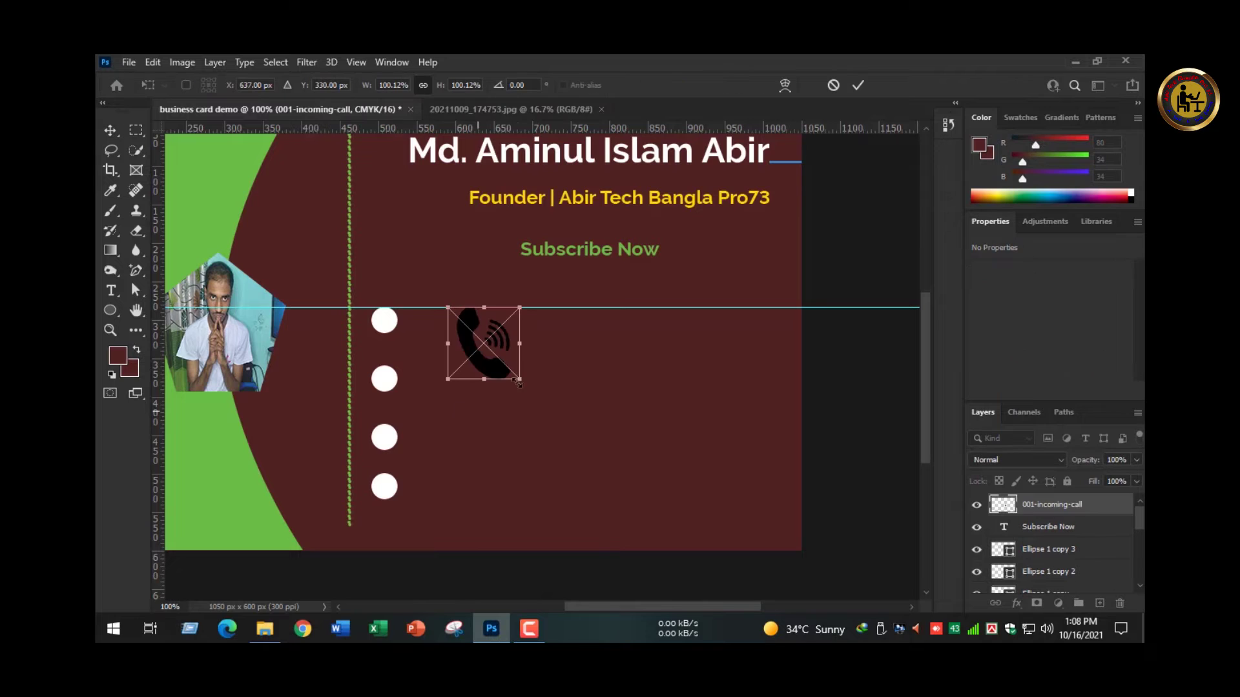
drag(521, 384, 384, 322)
ctrl+click(421, 320)
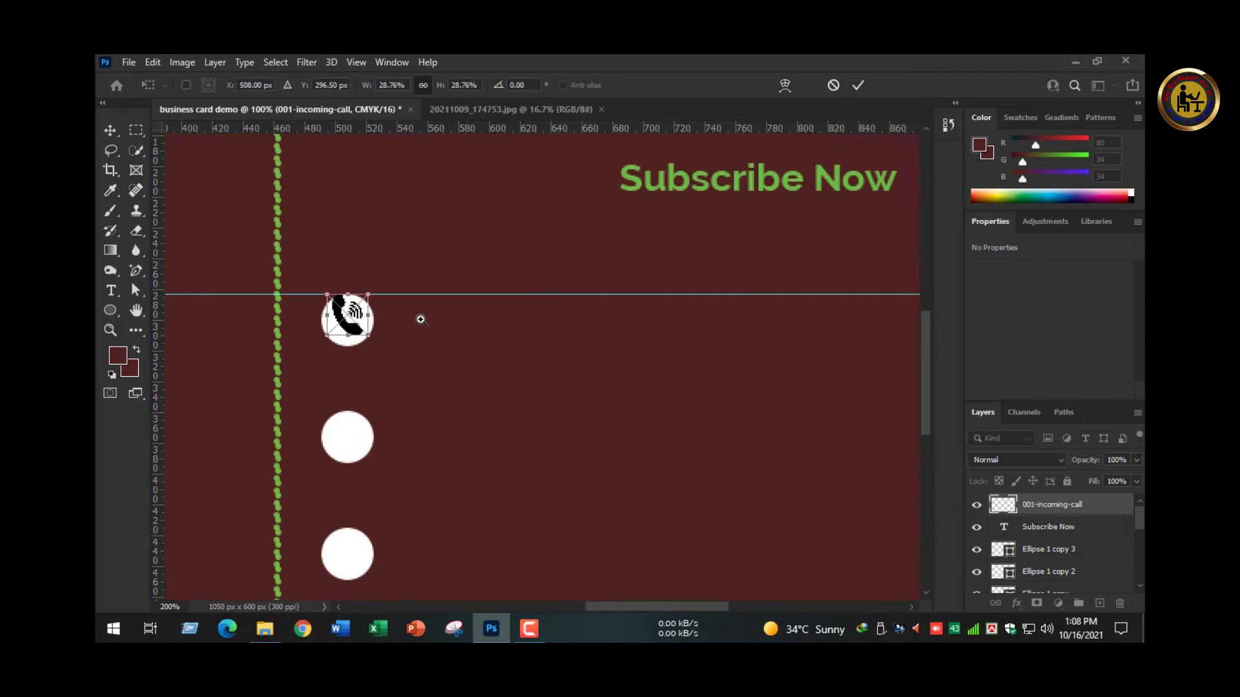
ctrl+click(421, 319)
drag(459, 346, 438, 365)
ctrl+click(451, 341)
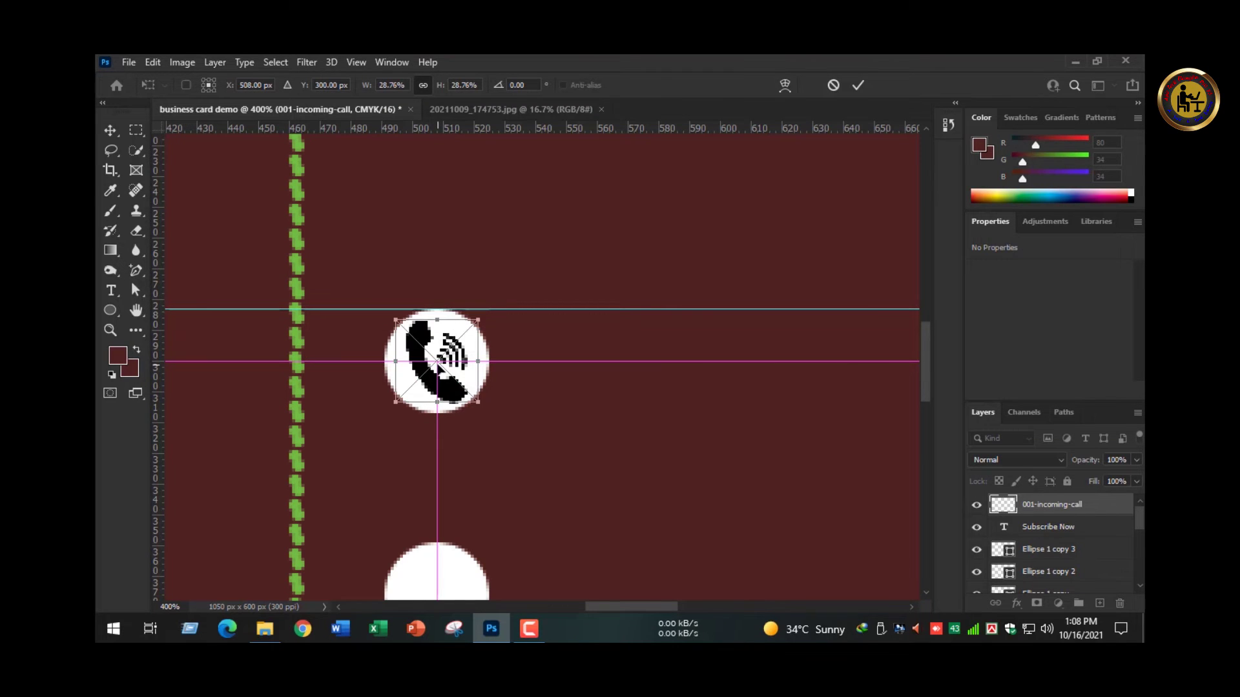
key(Return)
- Centre the call icon on the top circle and nudge it one pixel right
click(483, 360)
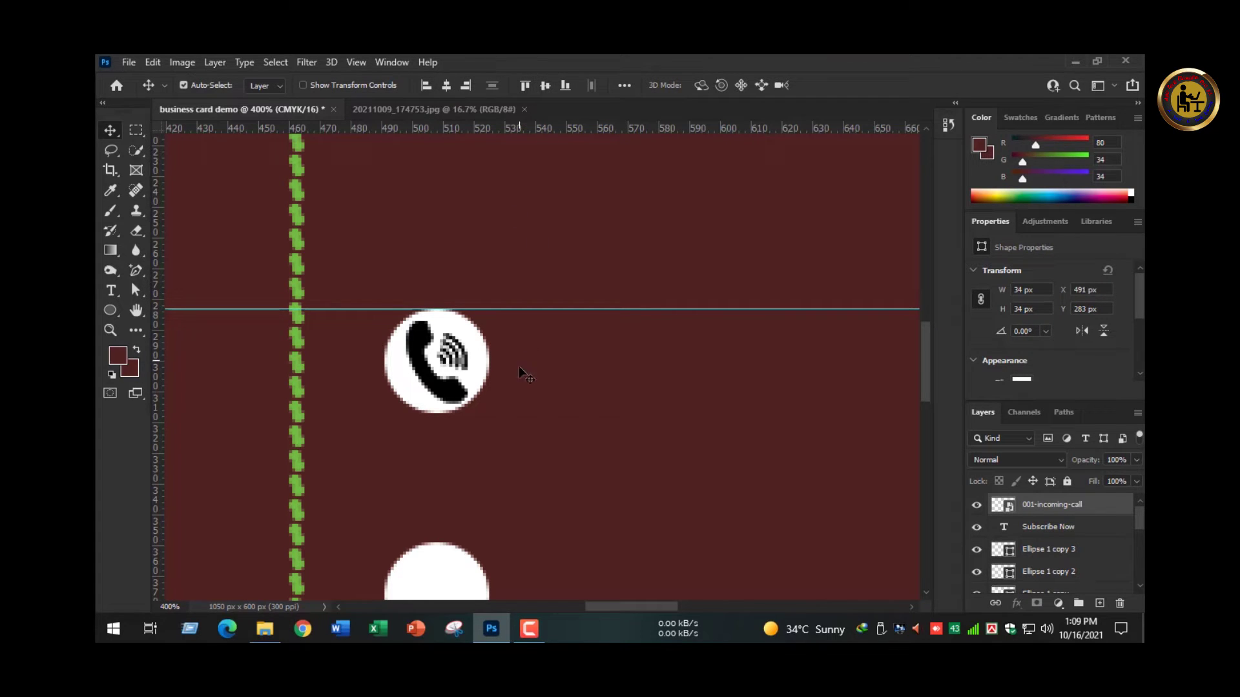
click(543, 365)
key(ctrl+0)
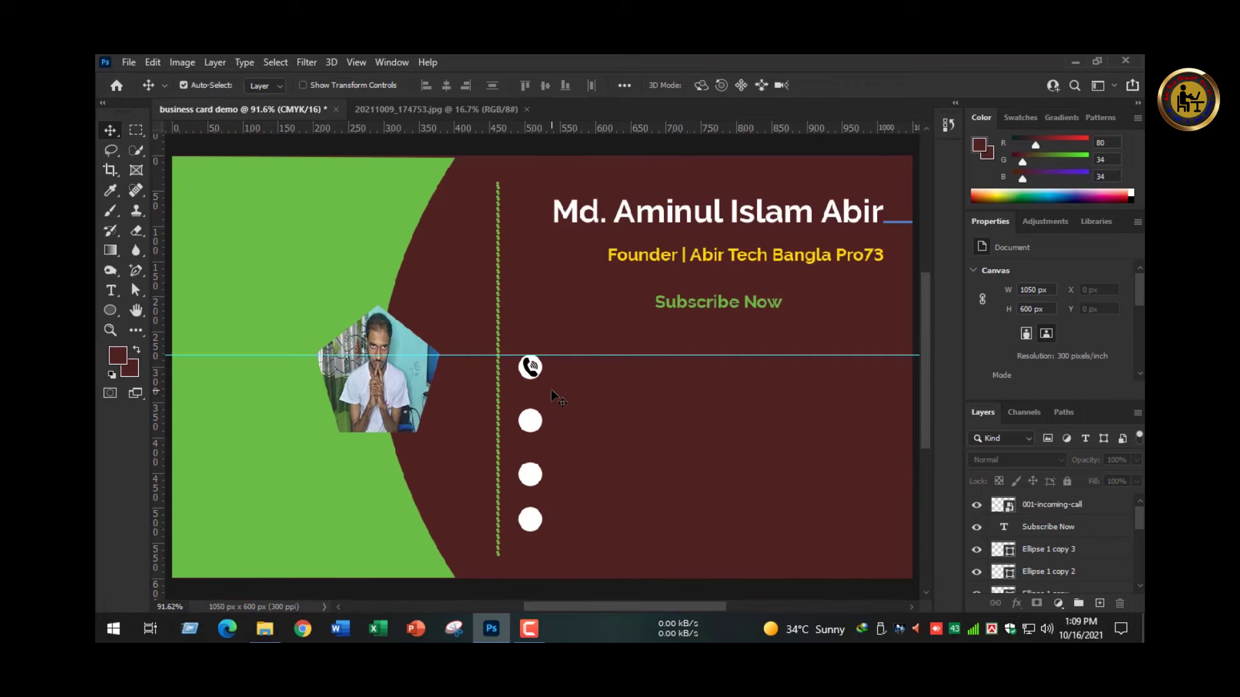
ctrl+click(542, 382)
ctrl+click(541, 381)
ctrl+click(524, 361)
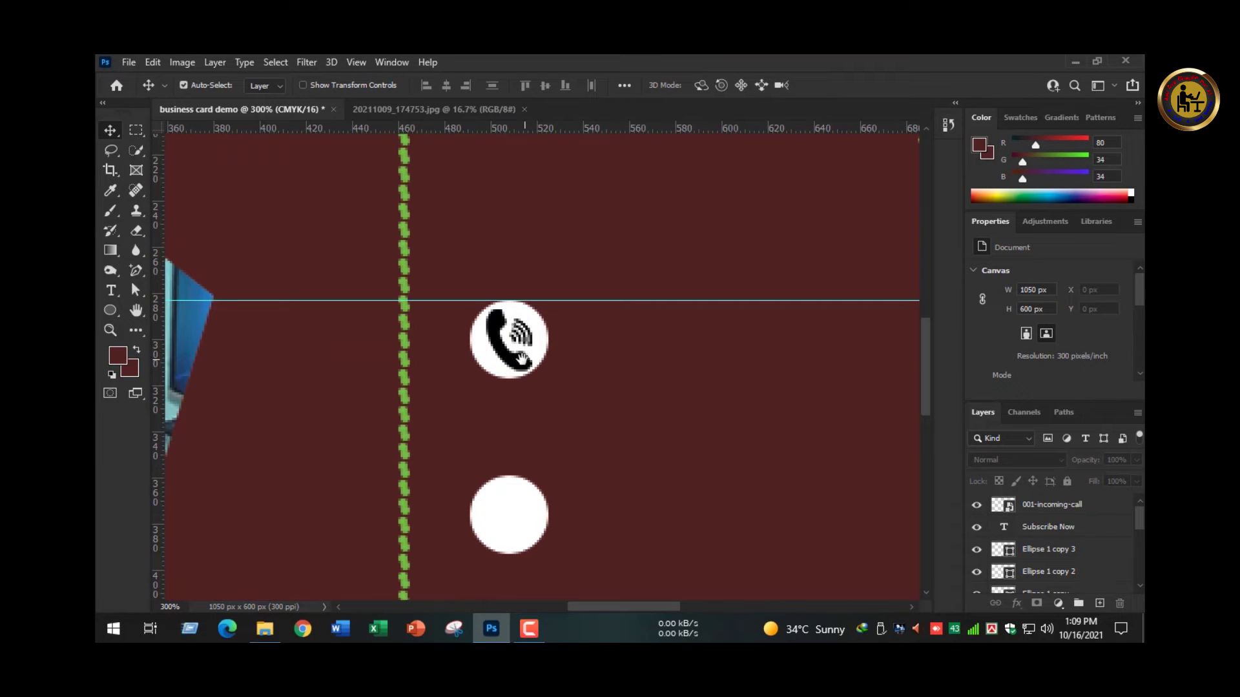
click(520, 362)
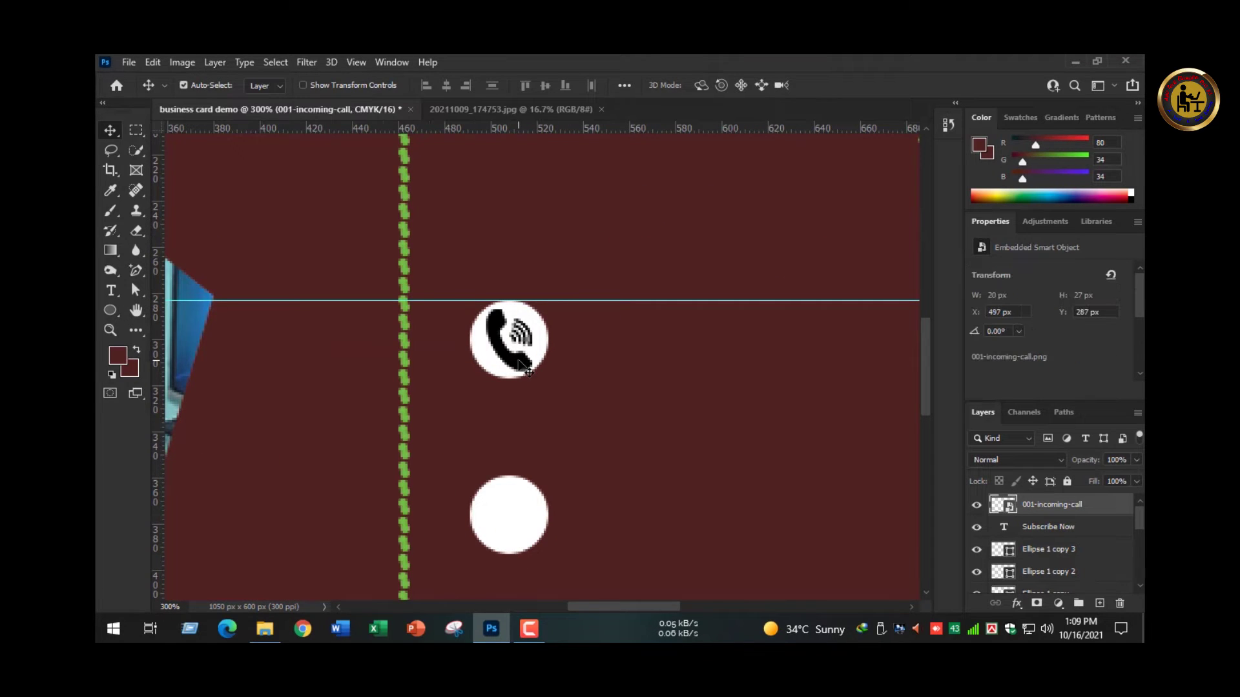
key(Right)
click(563, 381)
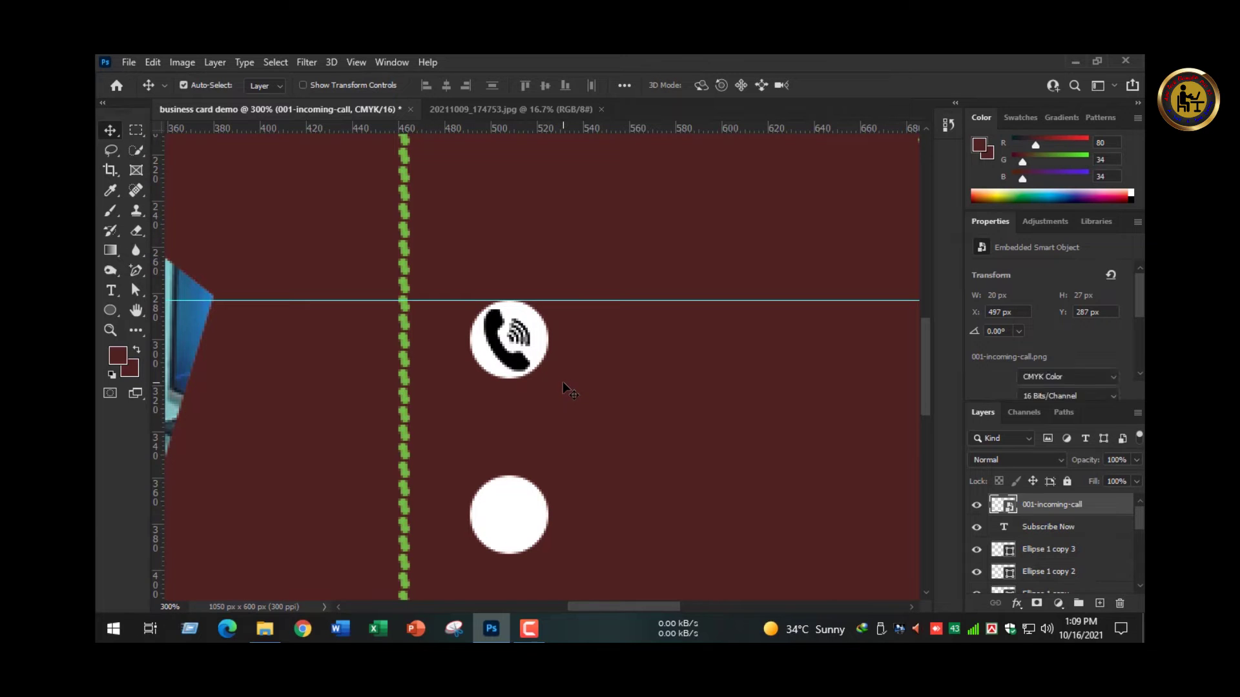
key(ctrl+0)
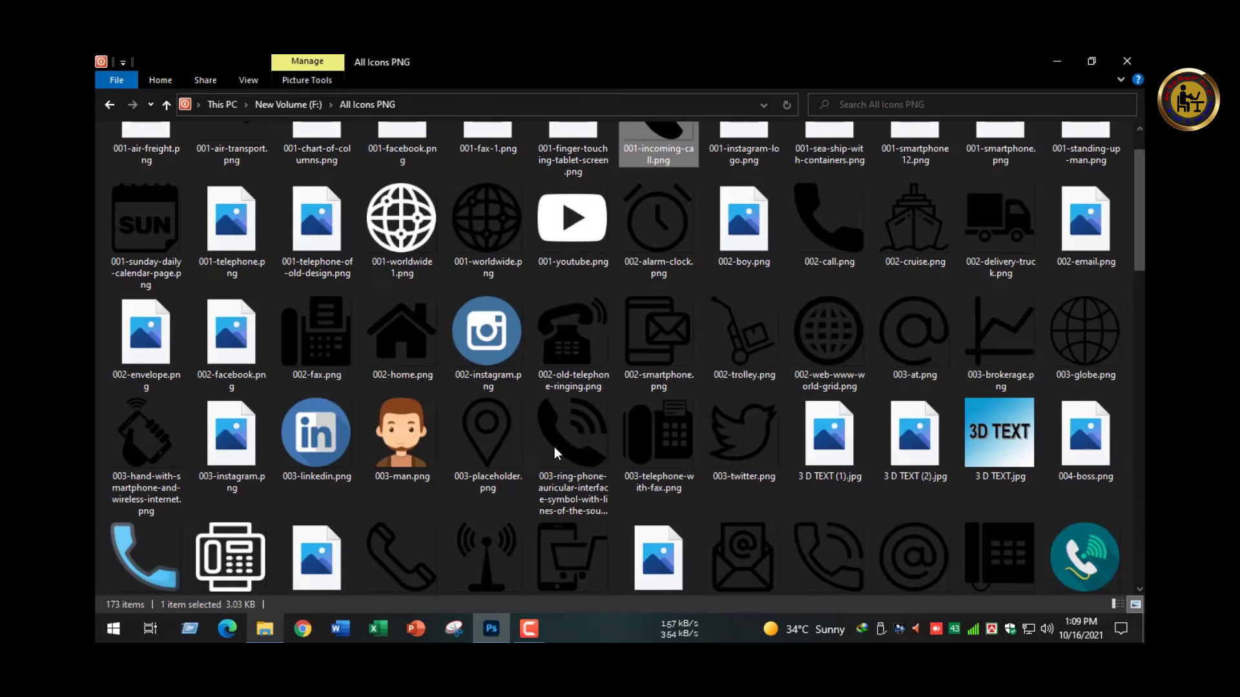
- Drag 003-globe.png from the All Icons PNG folder onto the card's second circle
click(265, 628)
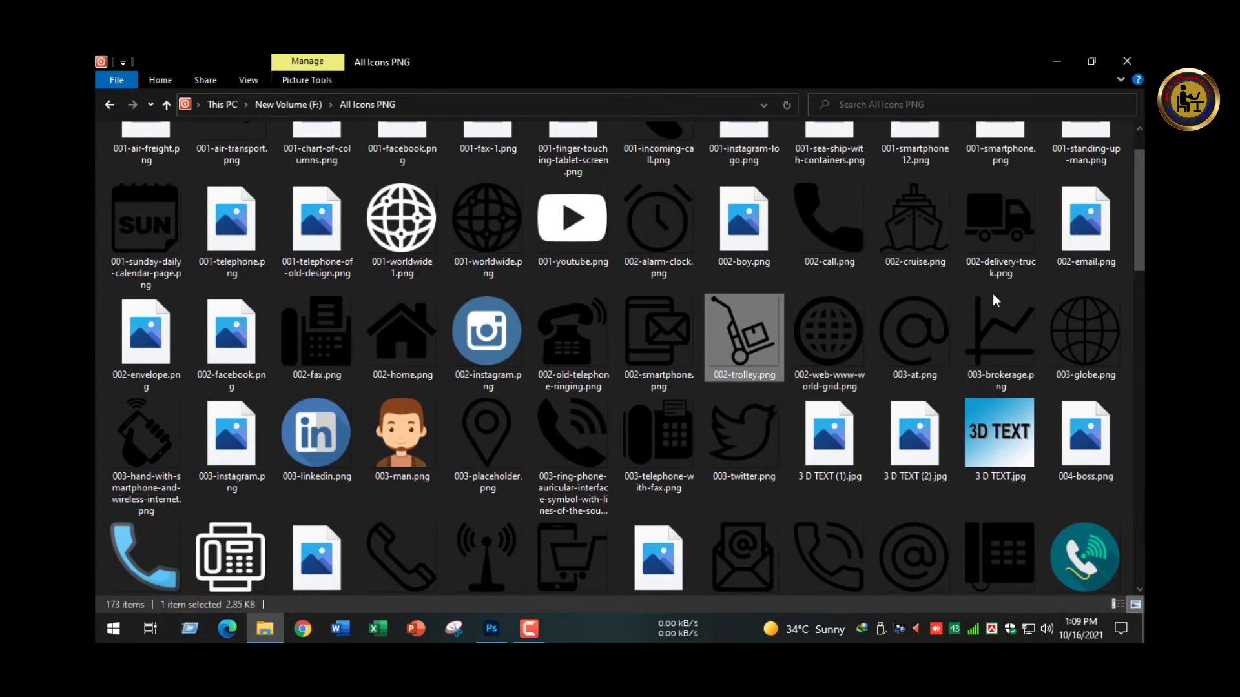
click(1095, 331)
drag(1095, 331, 526, 446)
- Shrink the globe icon to 20 × 20 px inside the second circle
drag(753, 580, 531, 421)
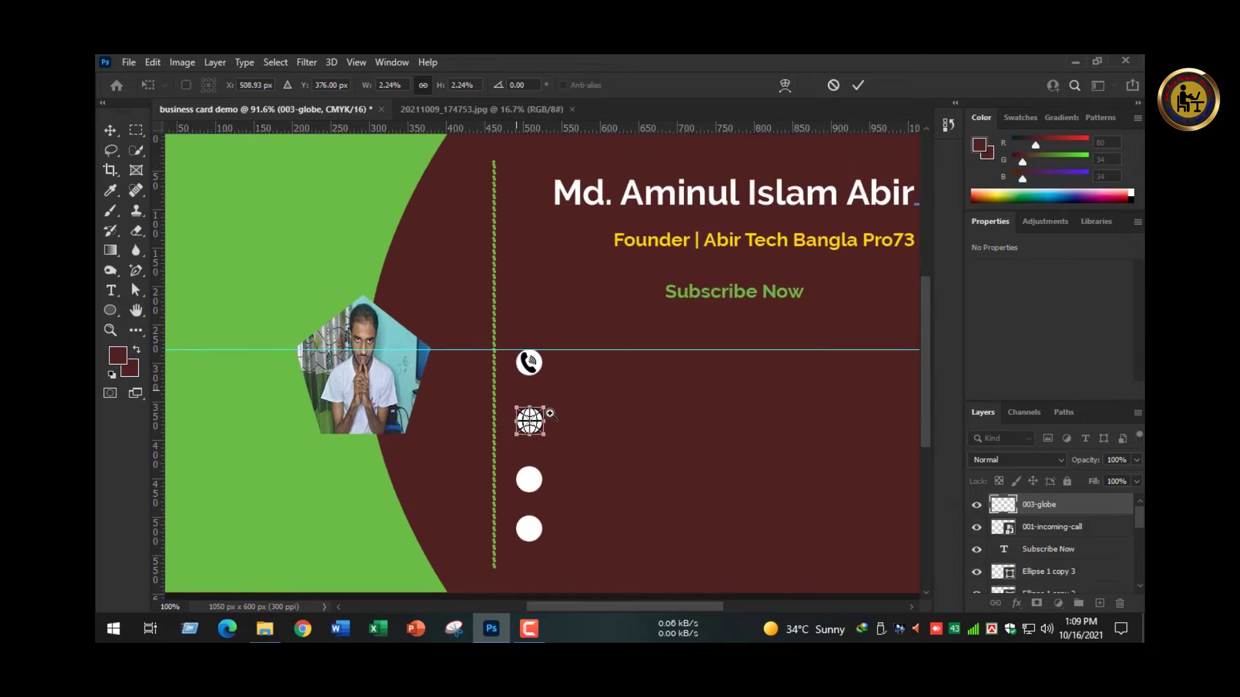
scroll(548, 410, up, 6)
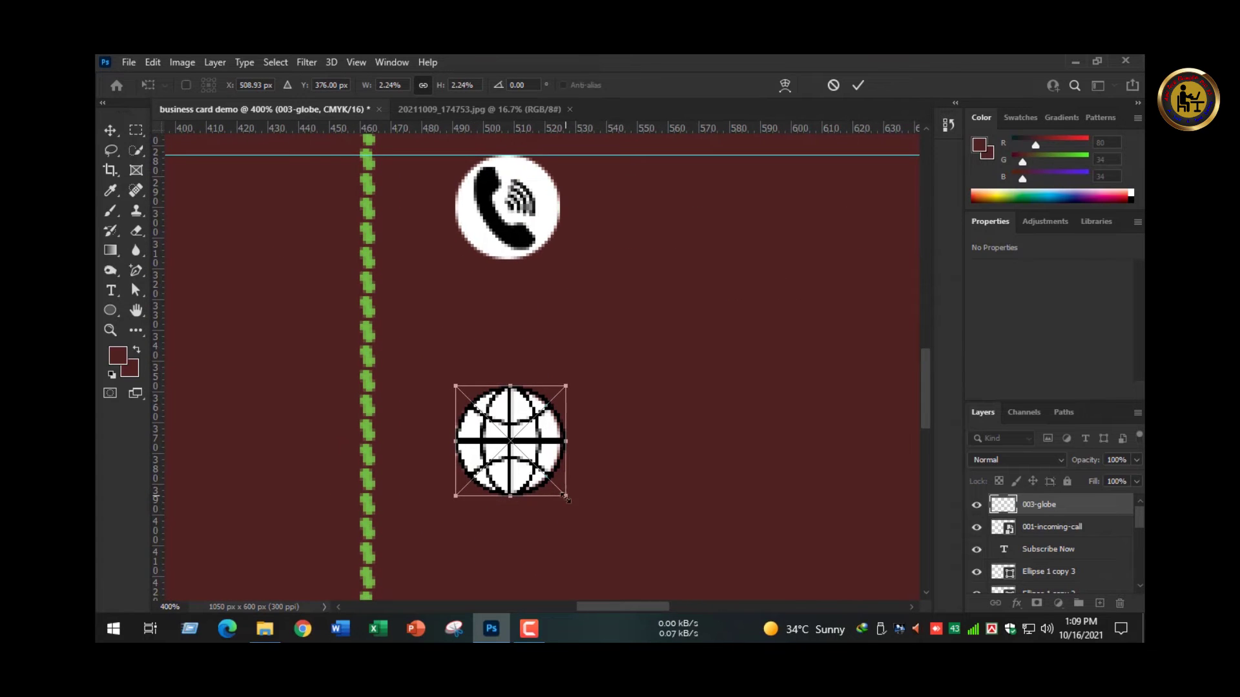
drag(567, 499, 517, 443)
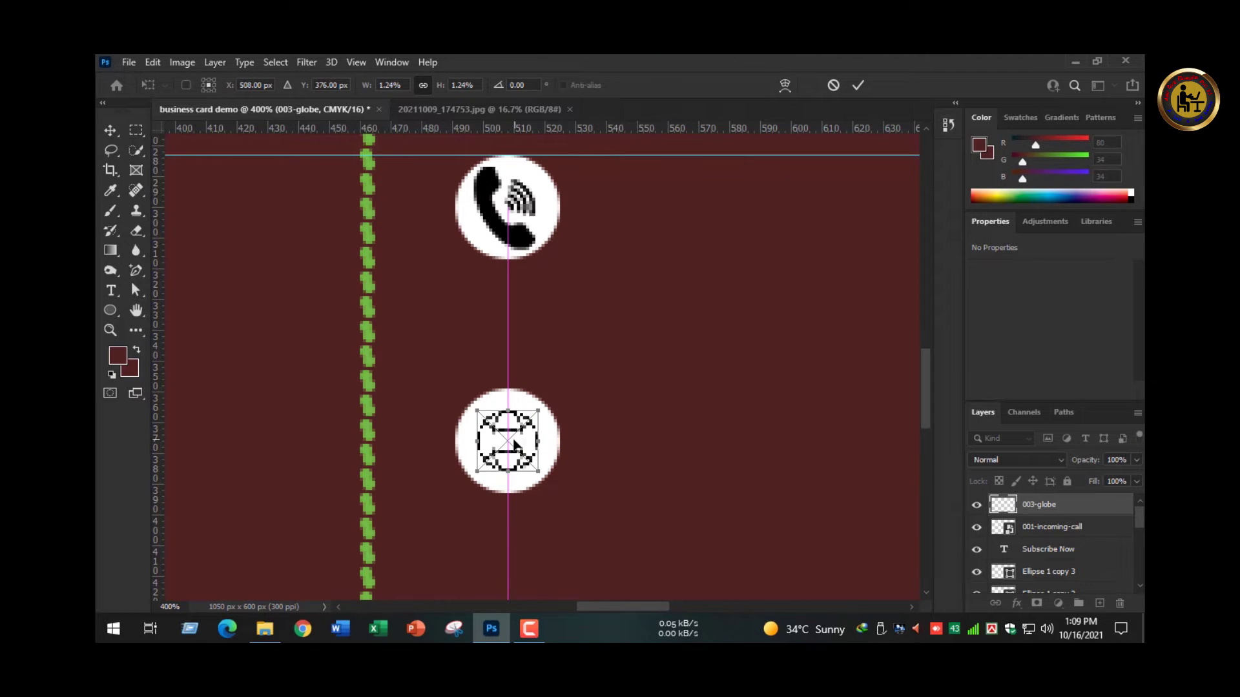
key(Return)
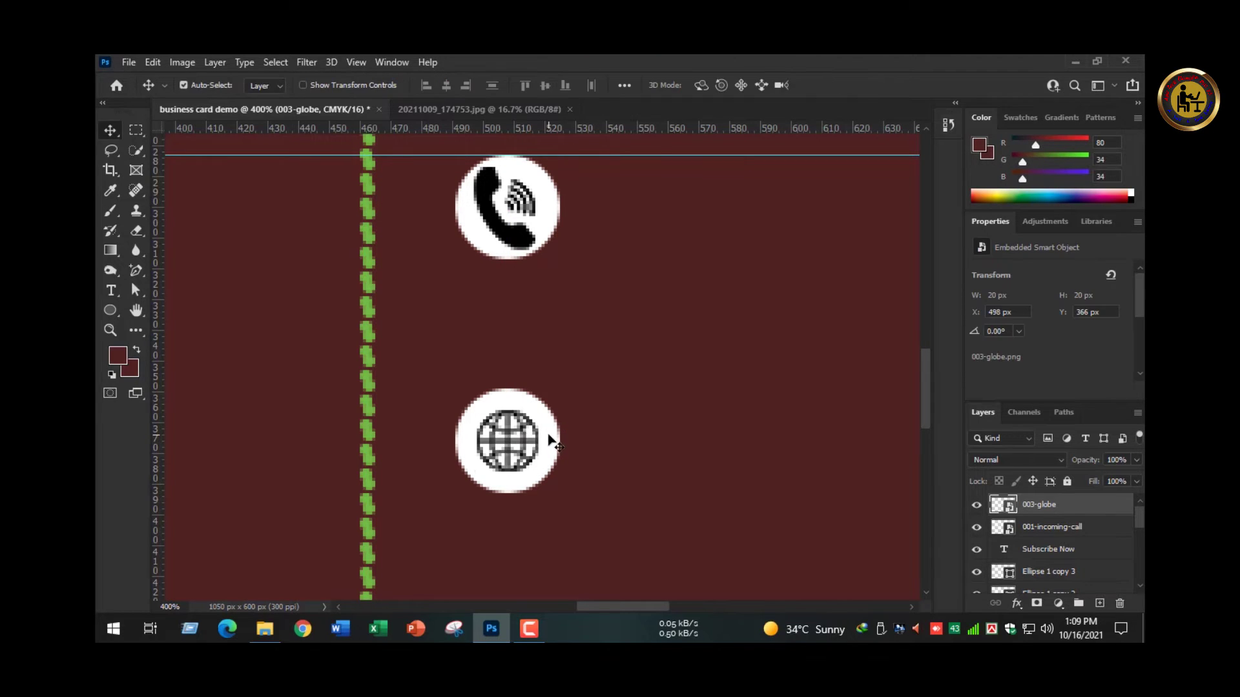
- Centre the globe on the second white circle and check the circle spacing
click(546, 430)
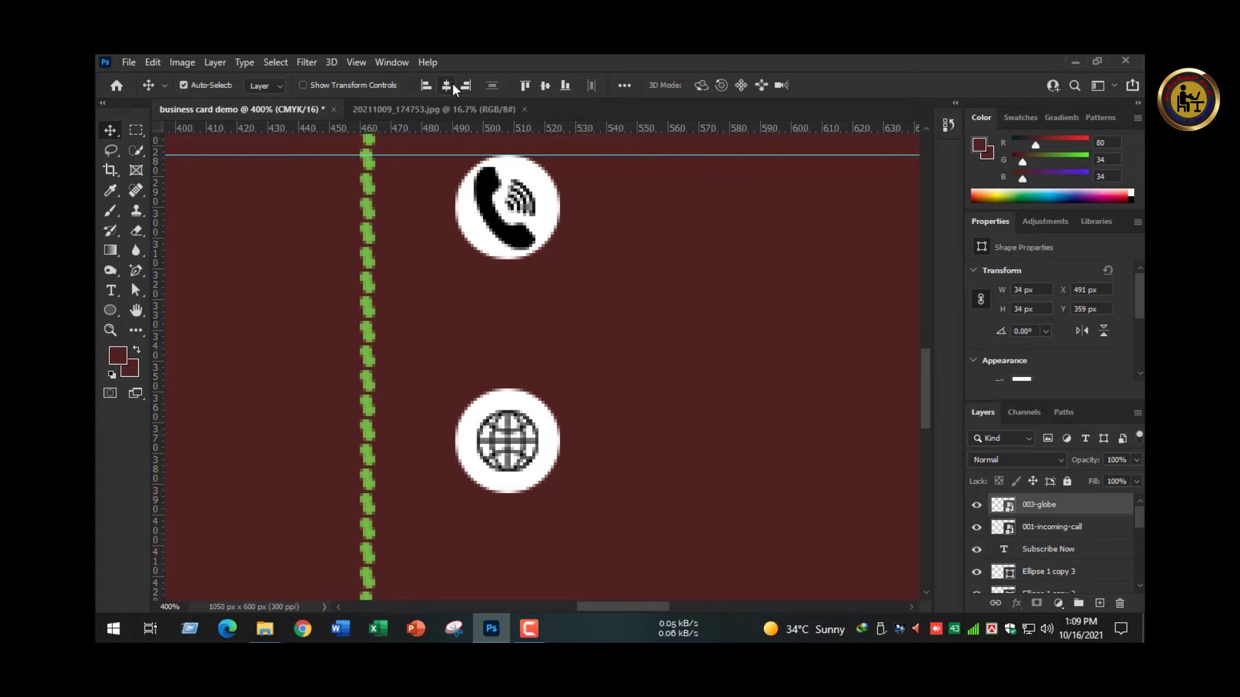
key(ctrl)
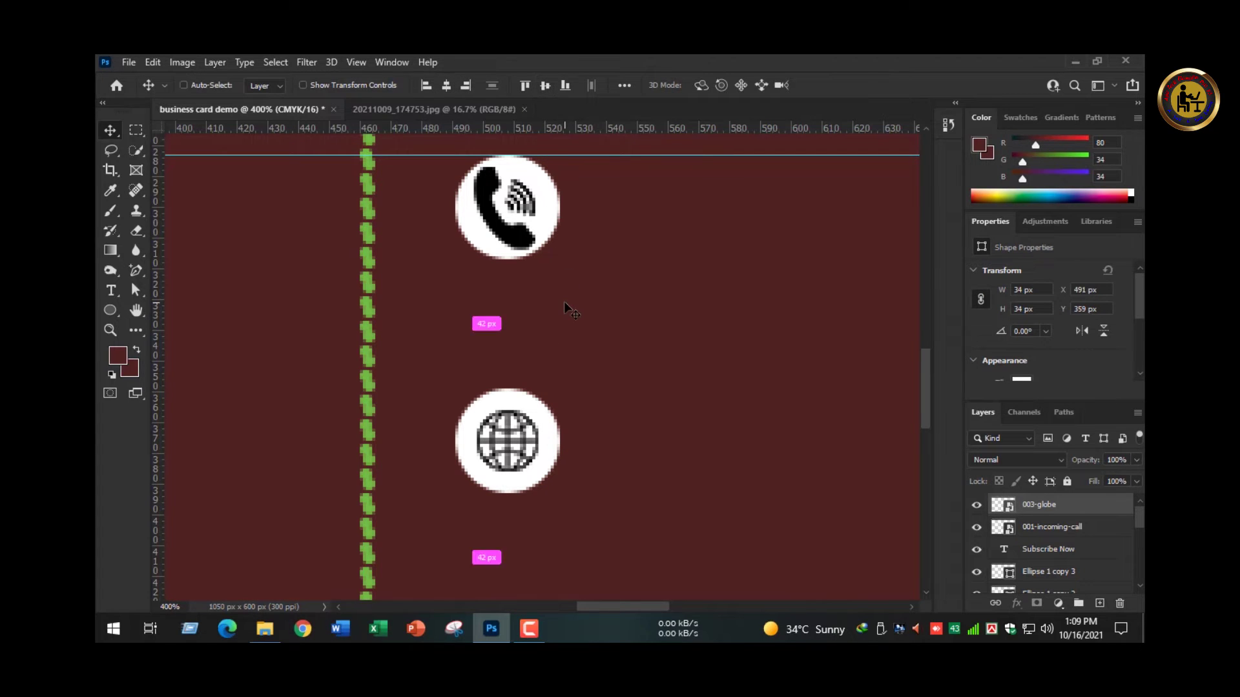
key(ctrl+0)
click(576, 452)
ctrl+click(567, 460)
ctrl+click(567, 460)
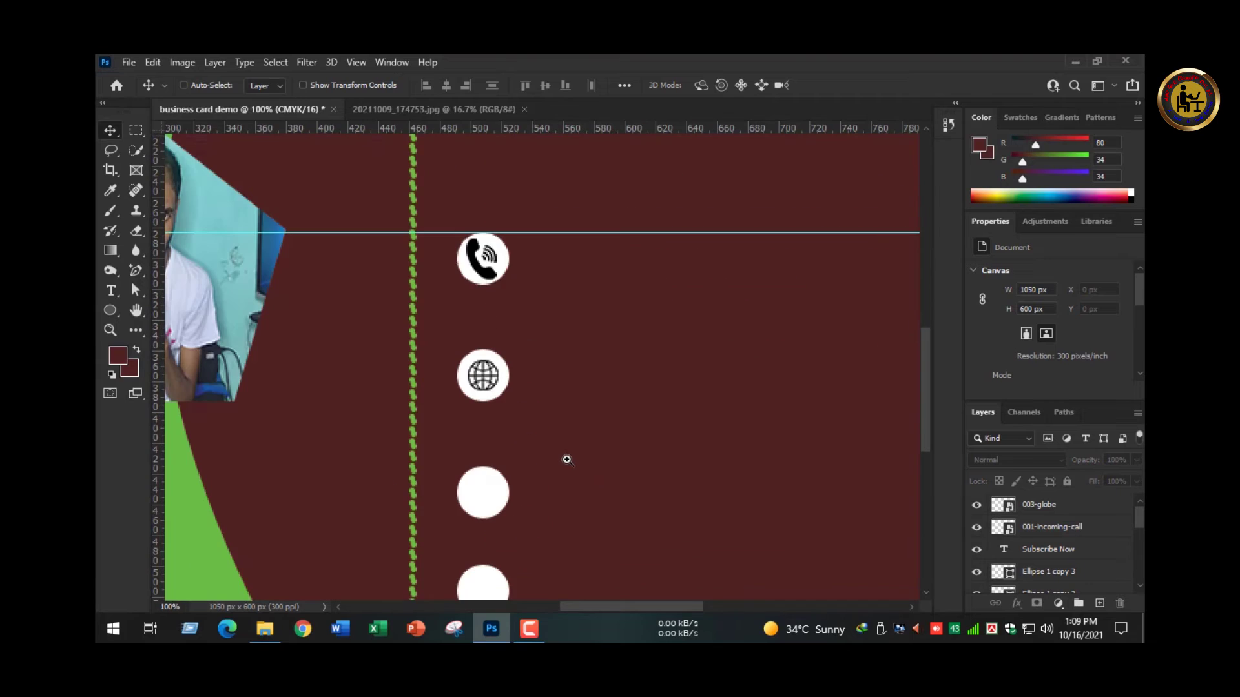
ctrl+click(546, 451)
scroll(582, 344, down, 3)
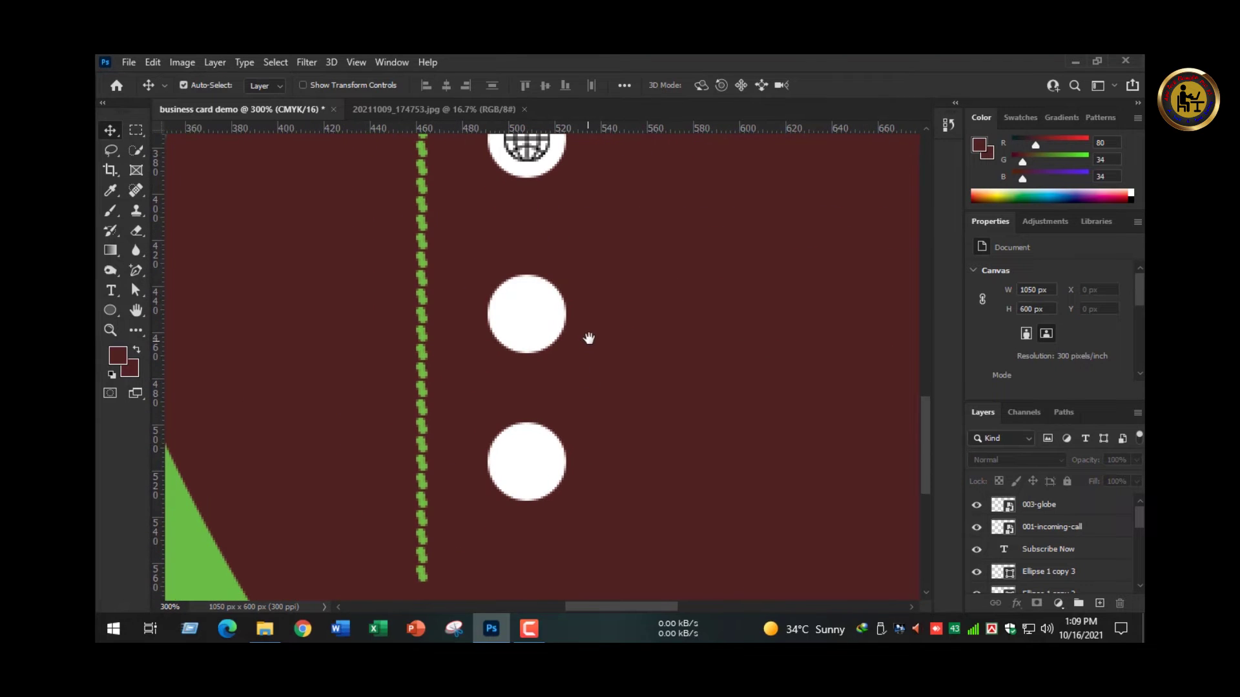
key(ctrl+0)
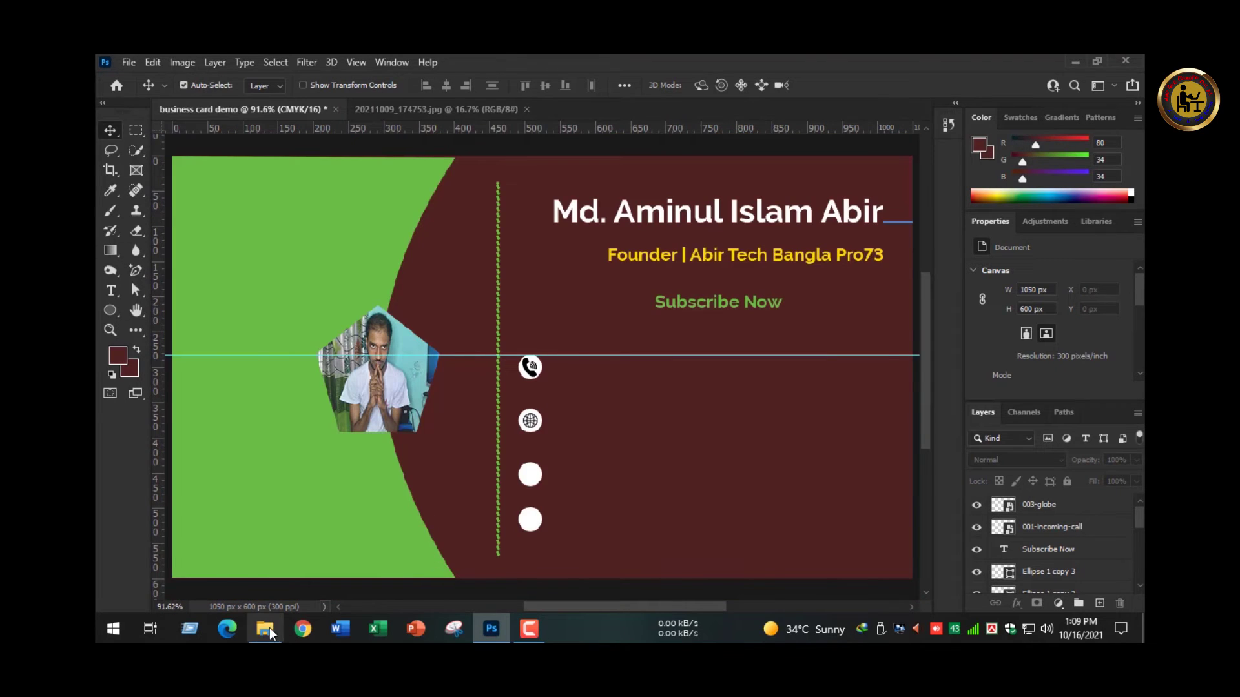
- Place 003-placeholder.png on the card and shrink the pin to 16 × 22 px in the third circle
click(265, 628)
drag(490, 388, 526, 513)
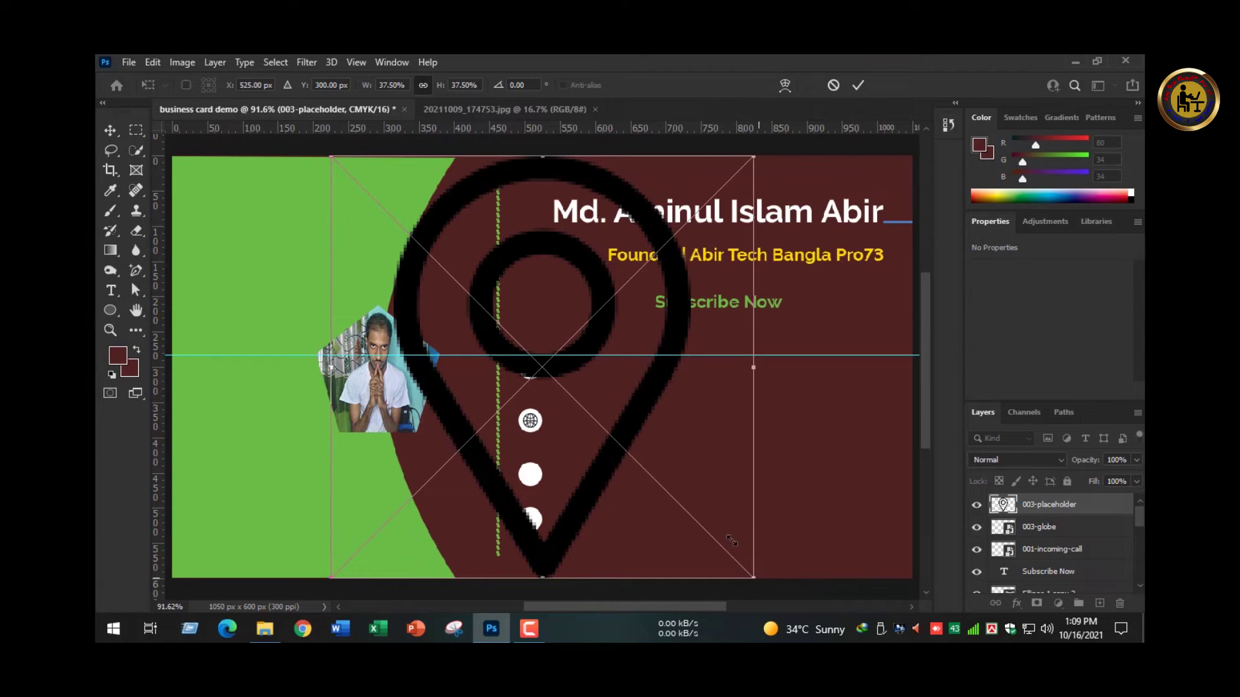
drag(732, 541, 537, 479)
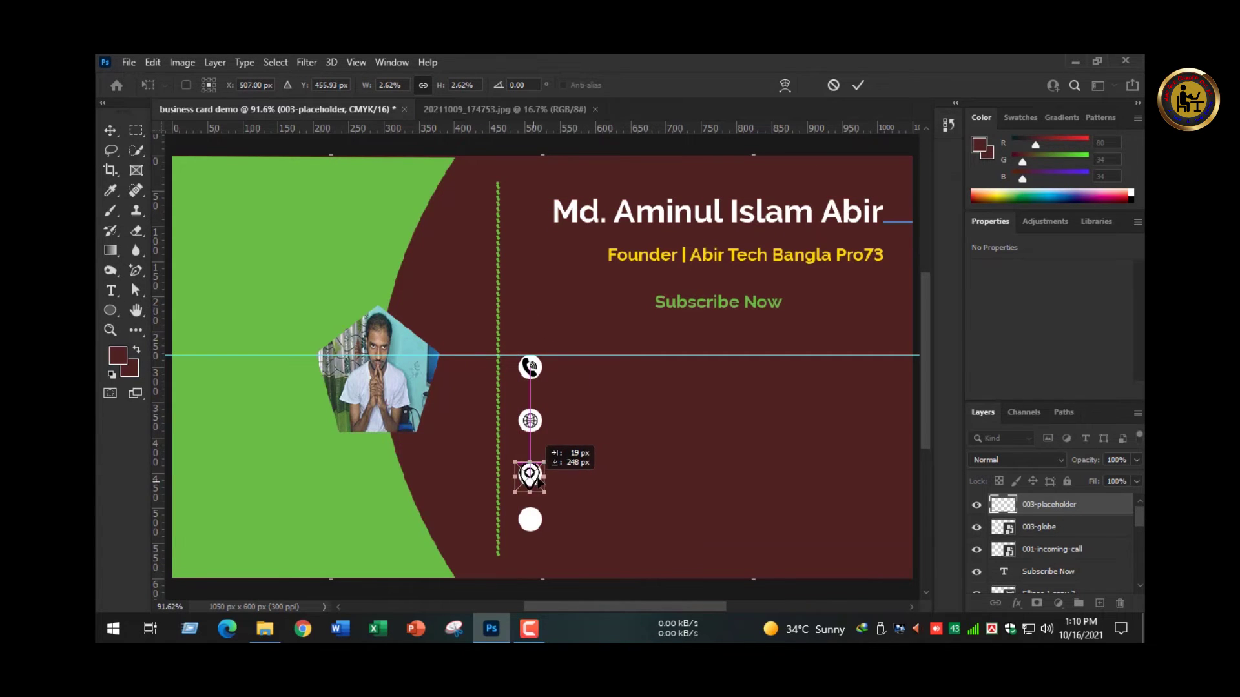
scroll(539, 478, up, 1)
scroll(539, 477, up, 3)
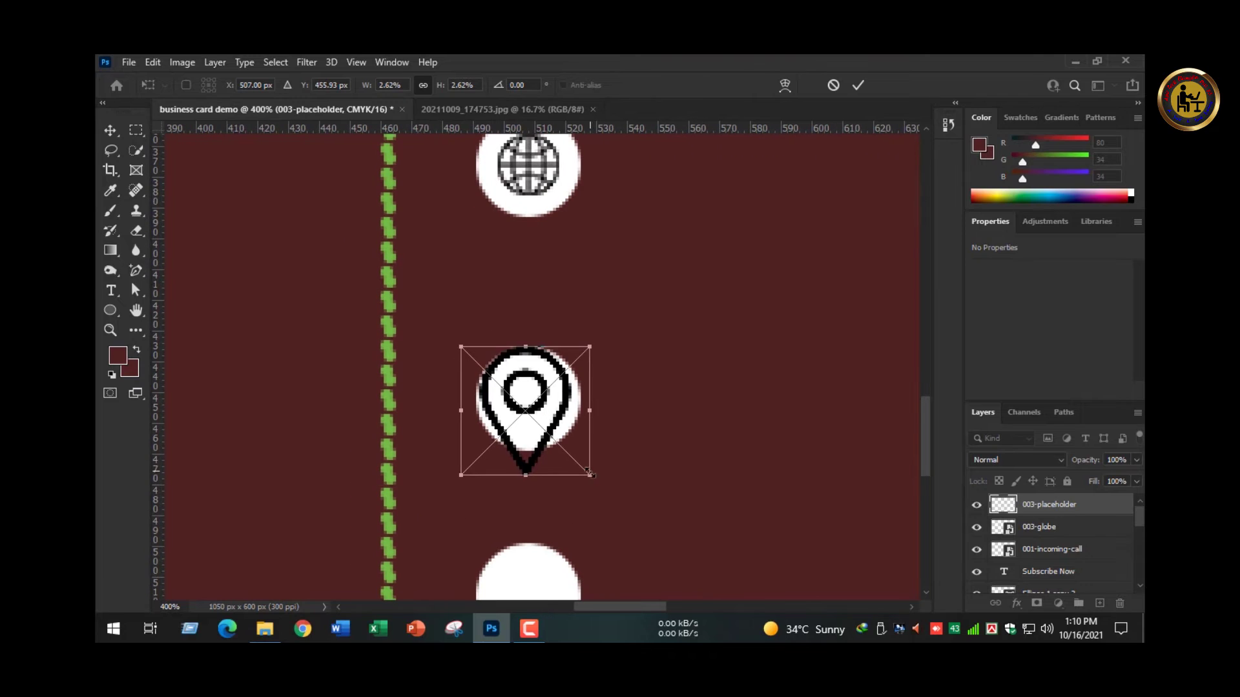
mouse_move(544, 429)
mouse_down()
mouse_move(519, 405)
mouse_move(528, 394)
mouse_move(562, 433)
mouse_move(533, 411)
mouse_up()
key(Return)
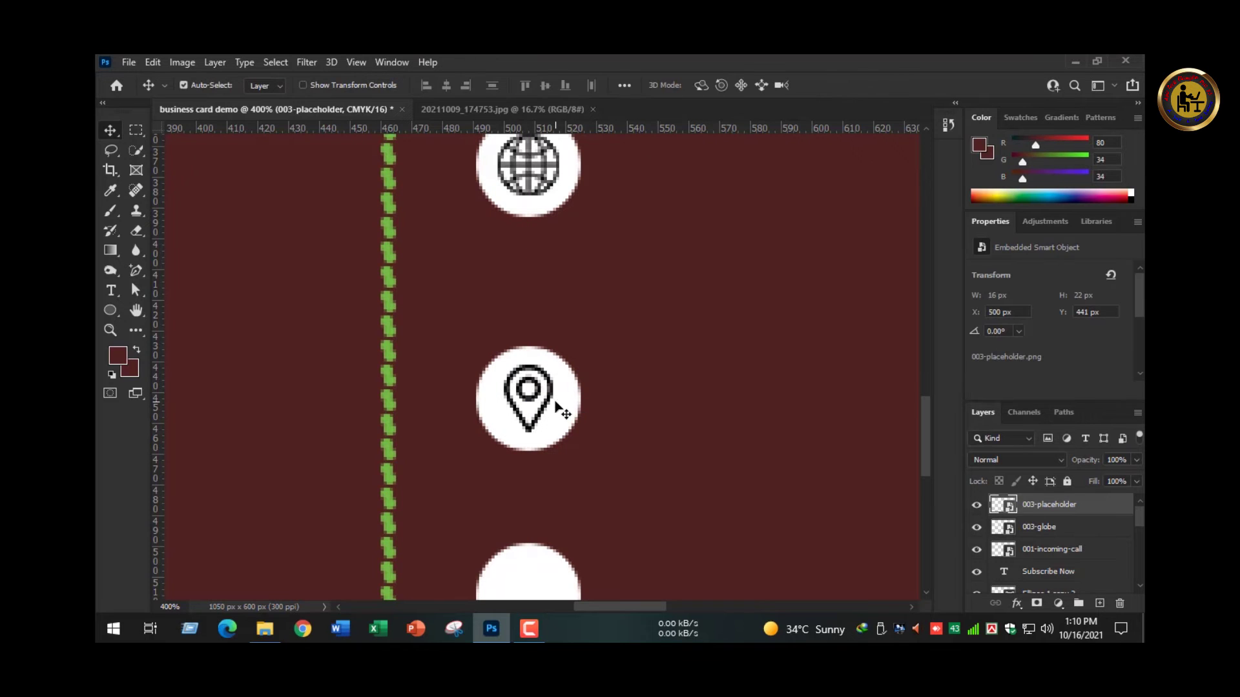
- Centre the pin icon on the third white circle
click(570, 384)
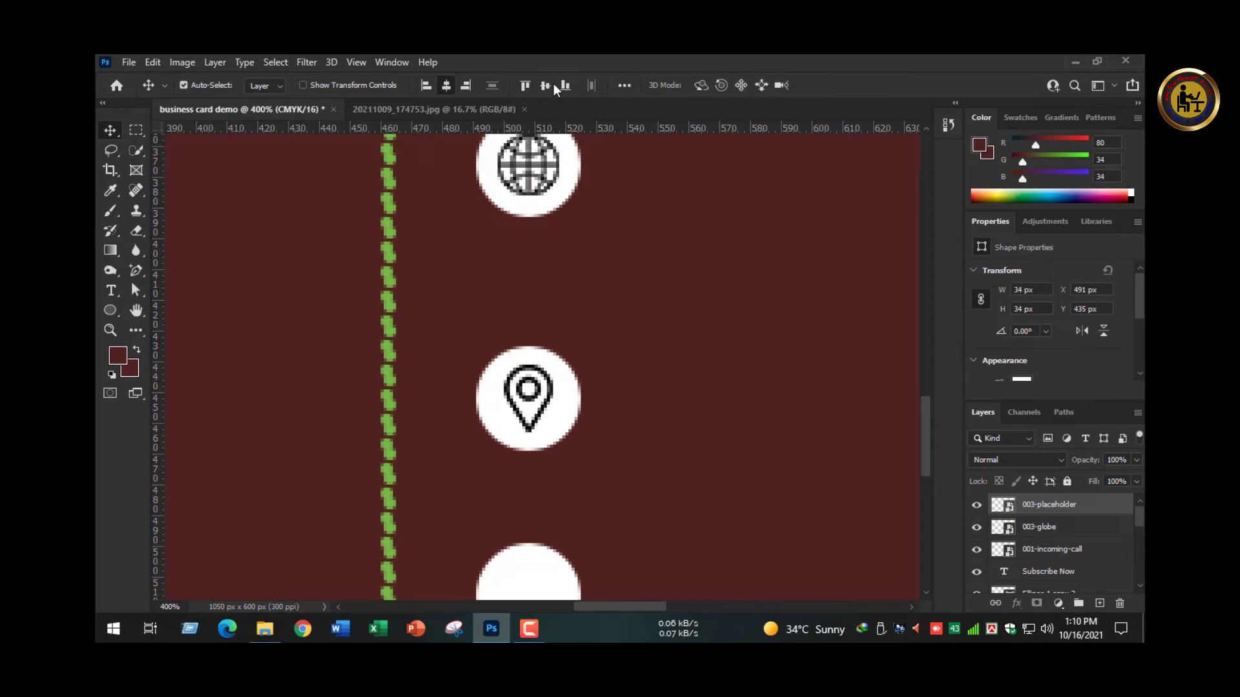
click(622, 406)
key(ctrl+0)
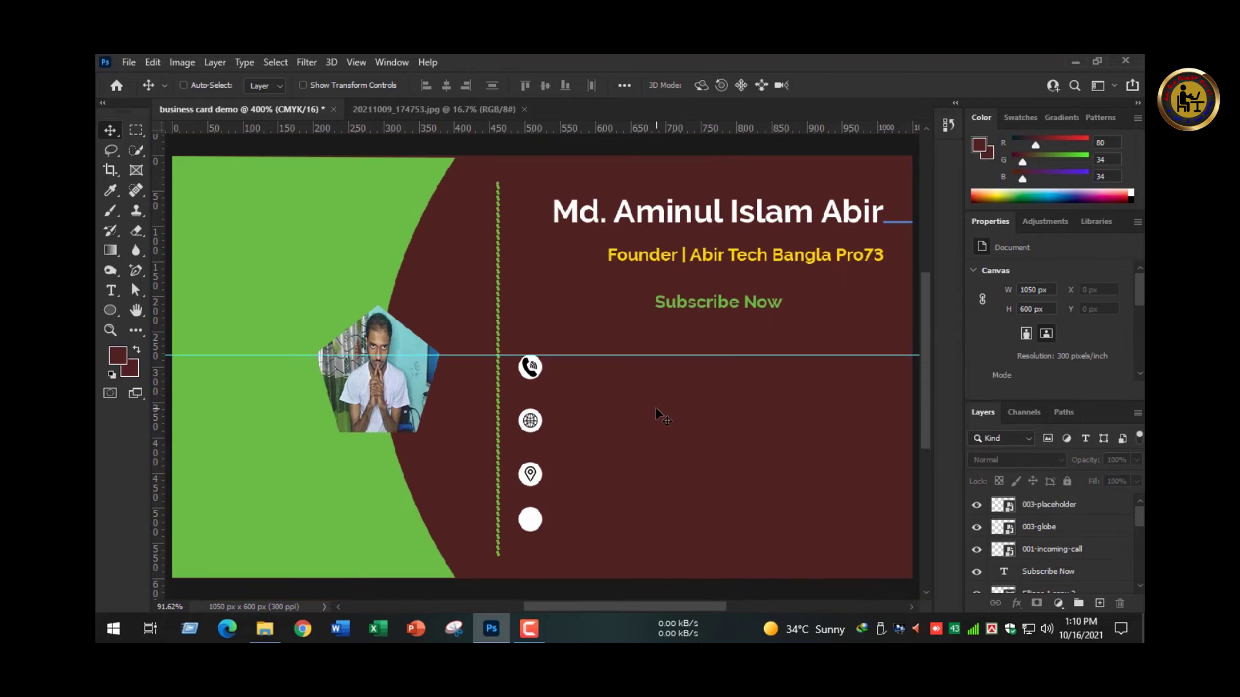
ctrl+click(568, 433)
- Scroll through the All Icons PNG folder looking for an envelope icon
ctrl+click(569, 432)
drag(568, 432, 655, 196)
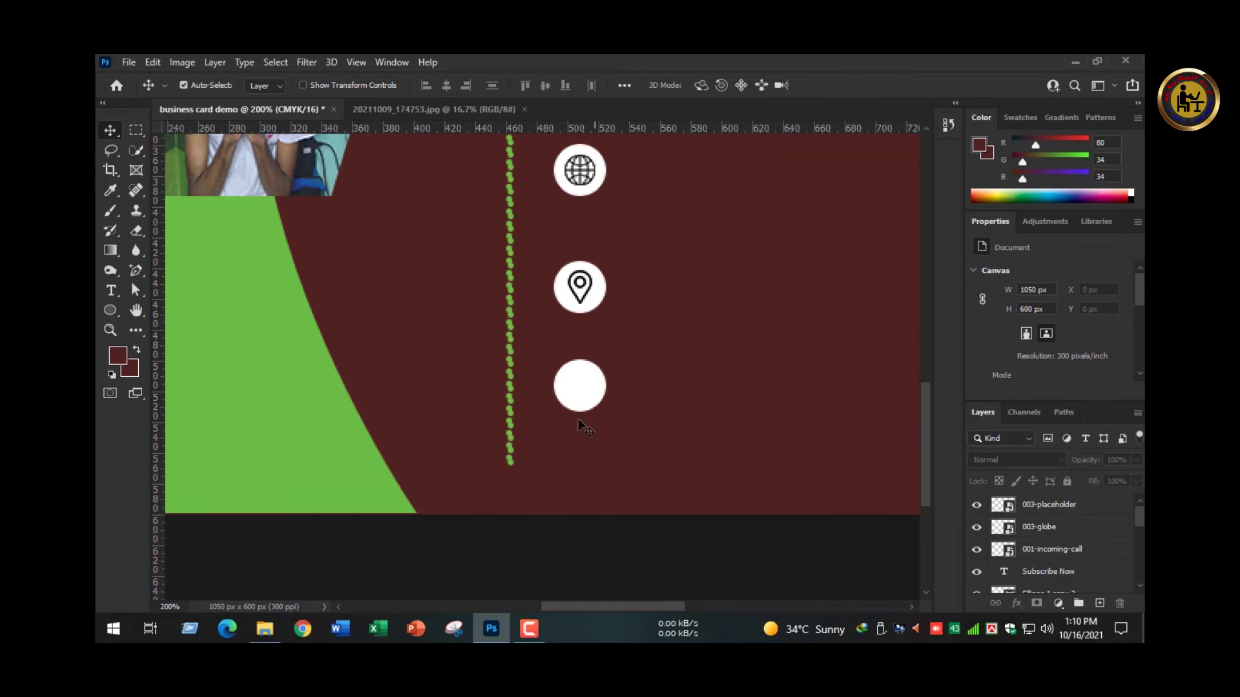
click(265, 628)
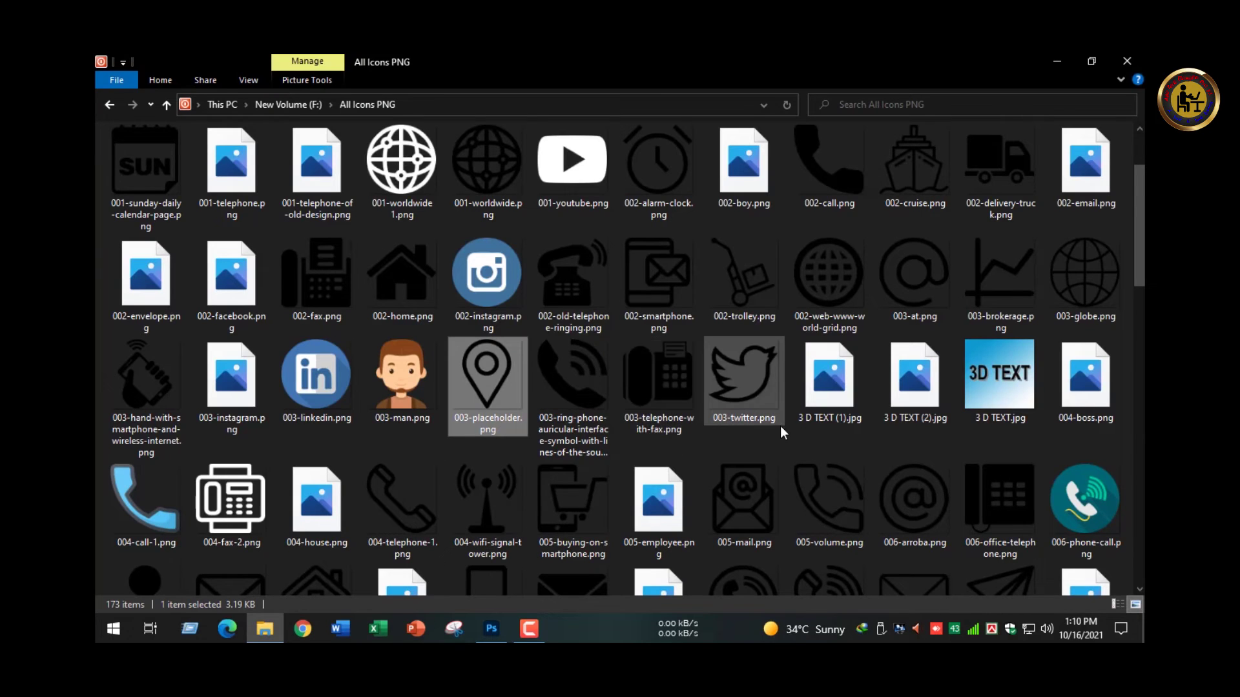
scroll(780, 426, down, 5)
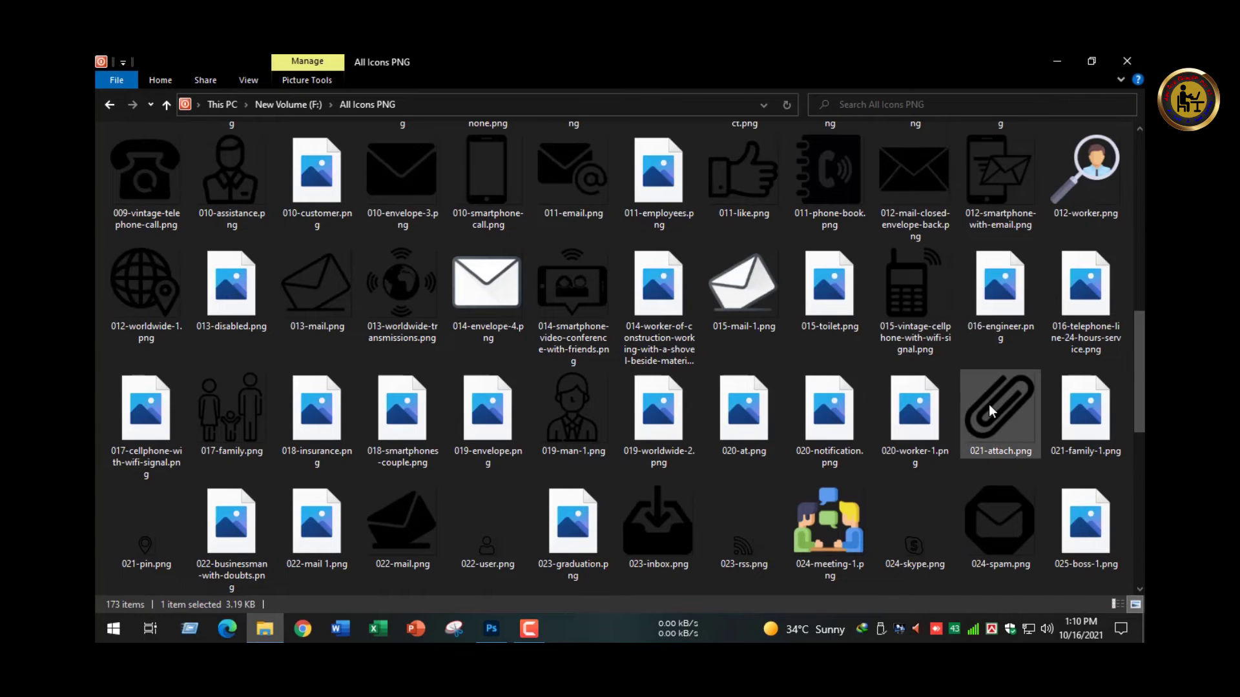
scroll(901, 481, down, 3)
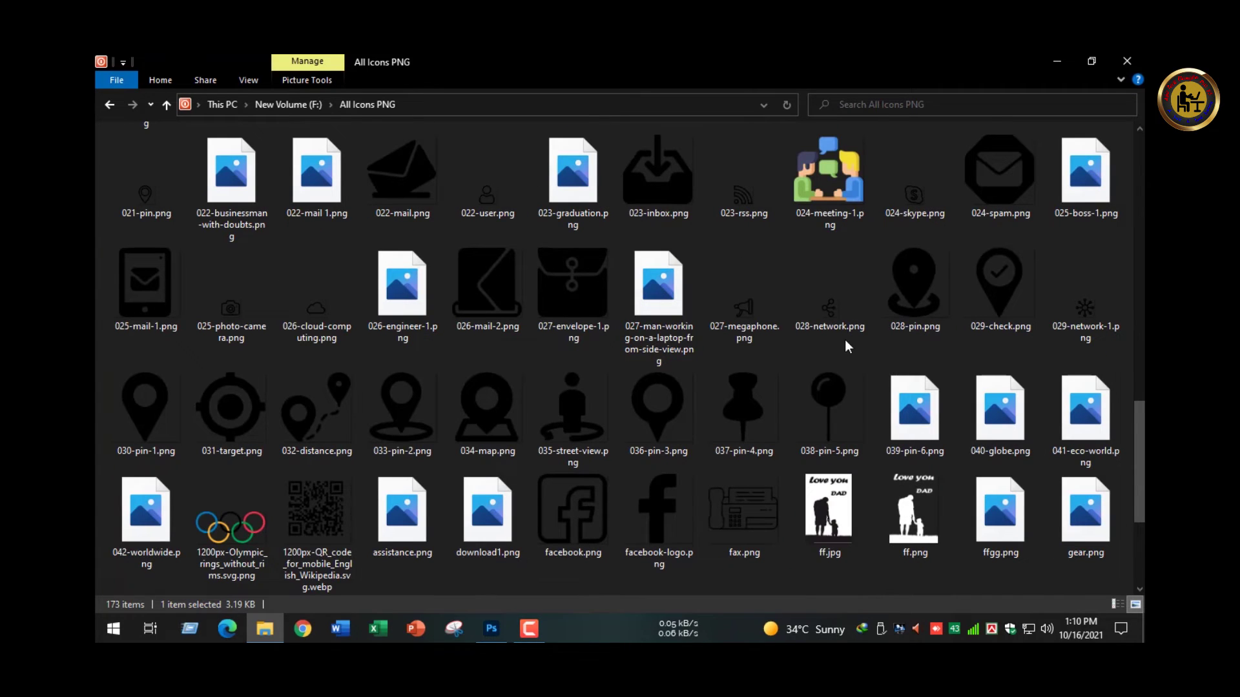
scroll(656, 357, down, 3)
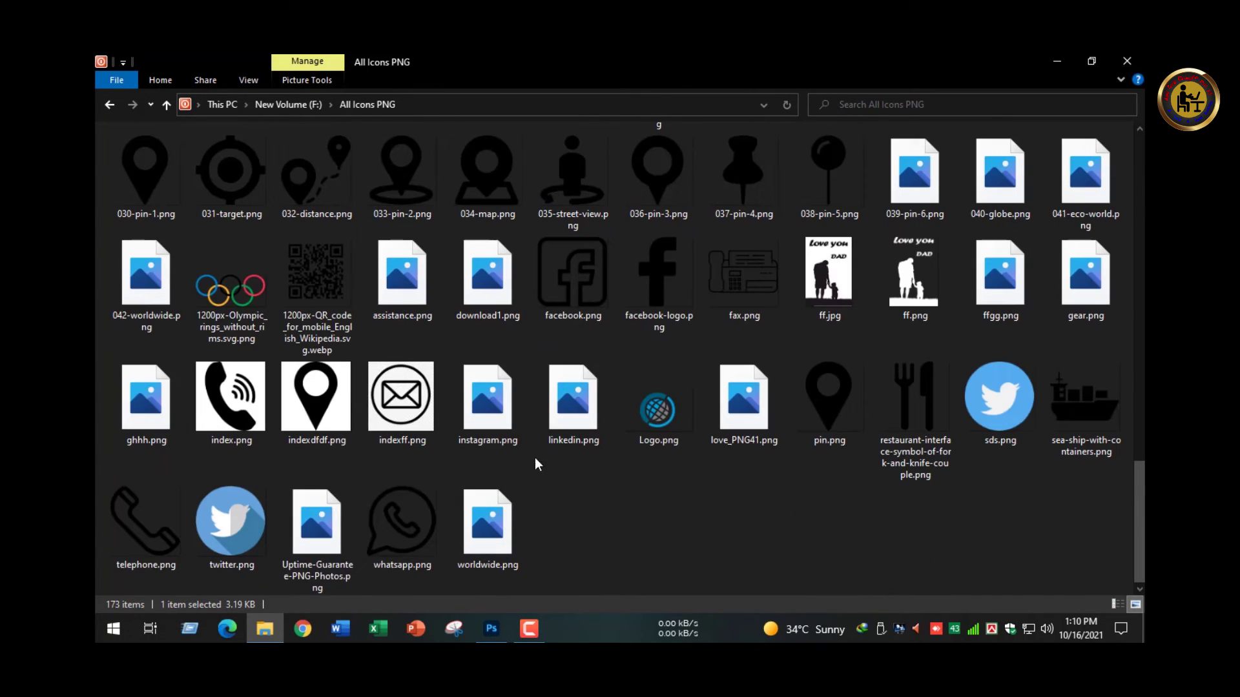
scroll(536, 475, up, 10)
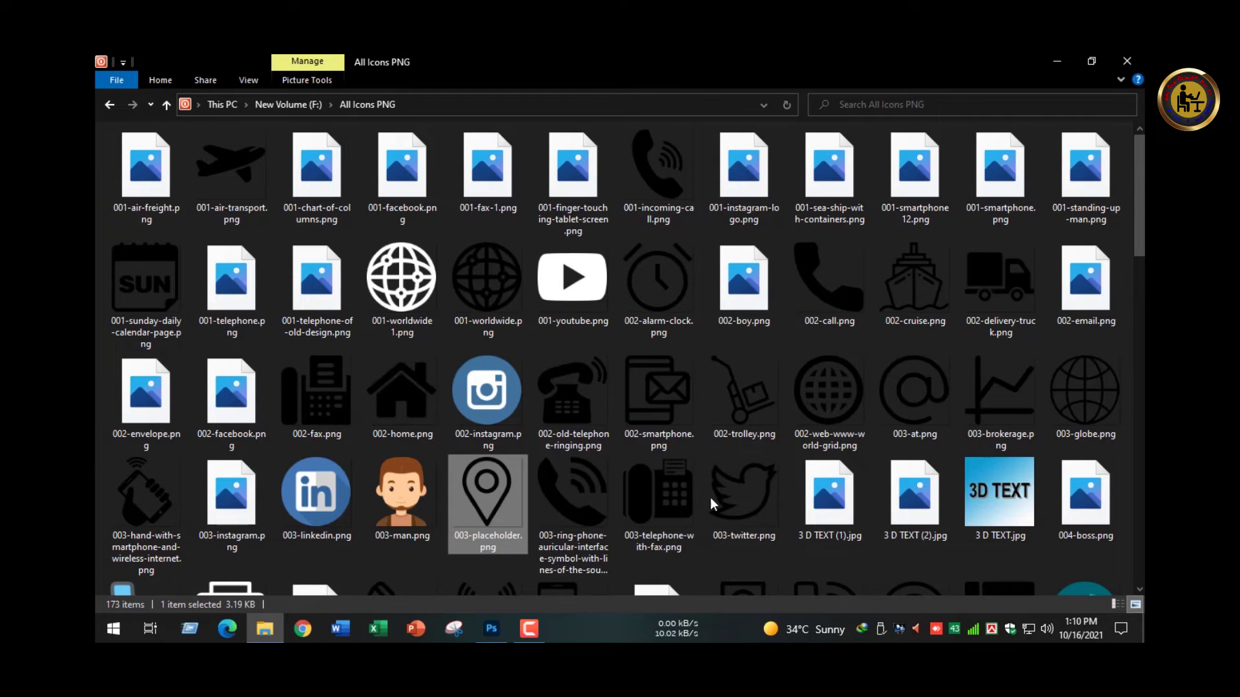
scroll(742, 498, down, 3)
scroll(824, 501, down, 10)
scroll(991, 471, up, 11)
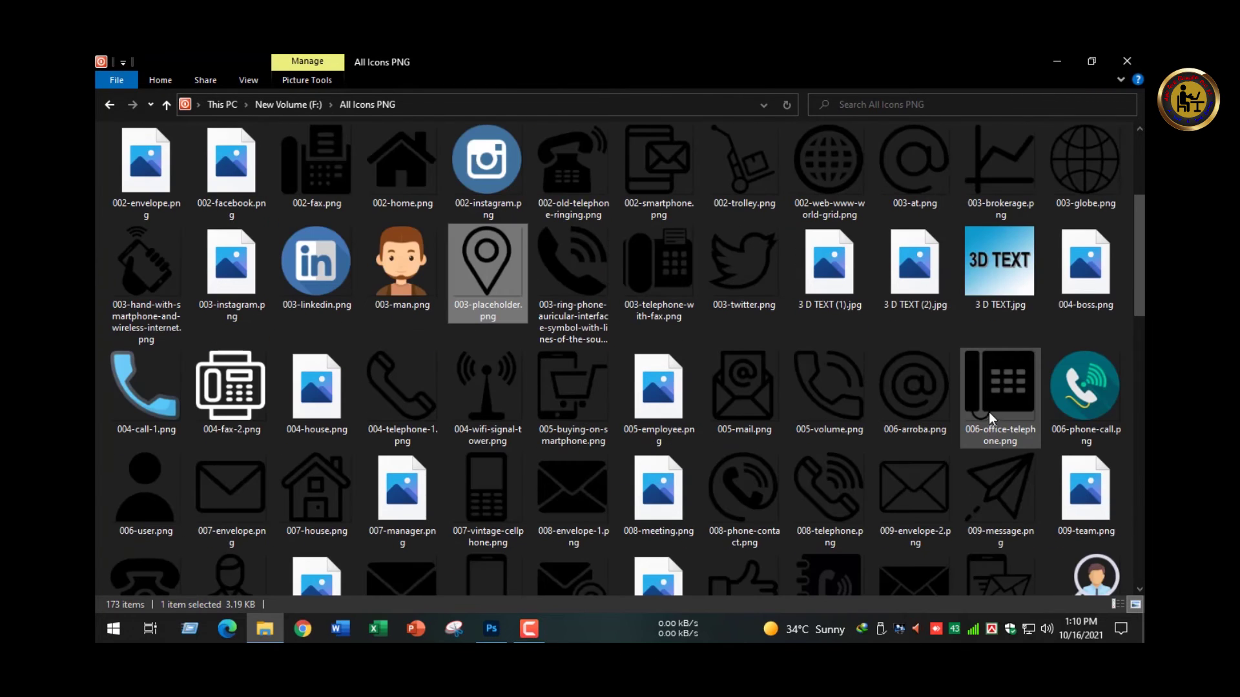
scroll(1006, 316, down, 3)
scroll(1004, 305, up, 3)
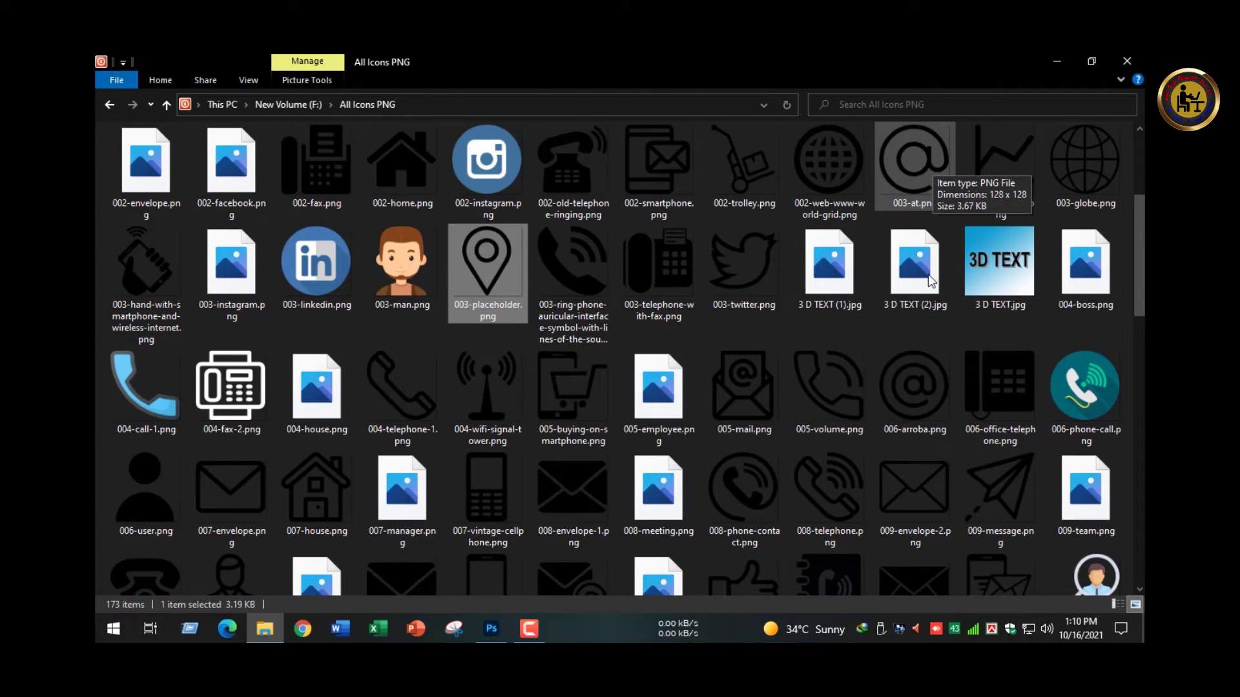
- Place 009-envelope-2.png on the card, shrink it, and move it to the bottom circle
drag(917, 477, 563, 417)
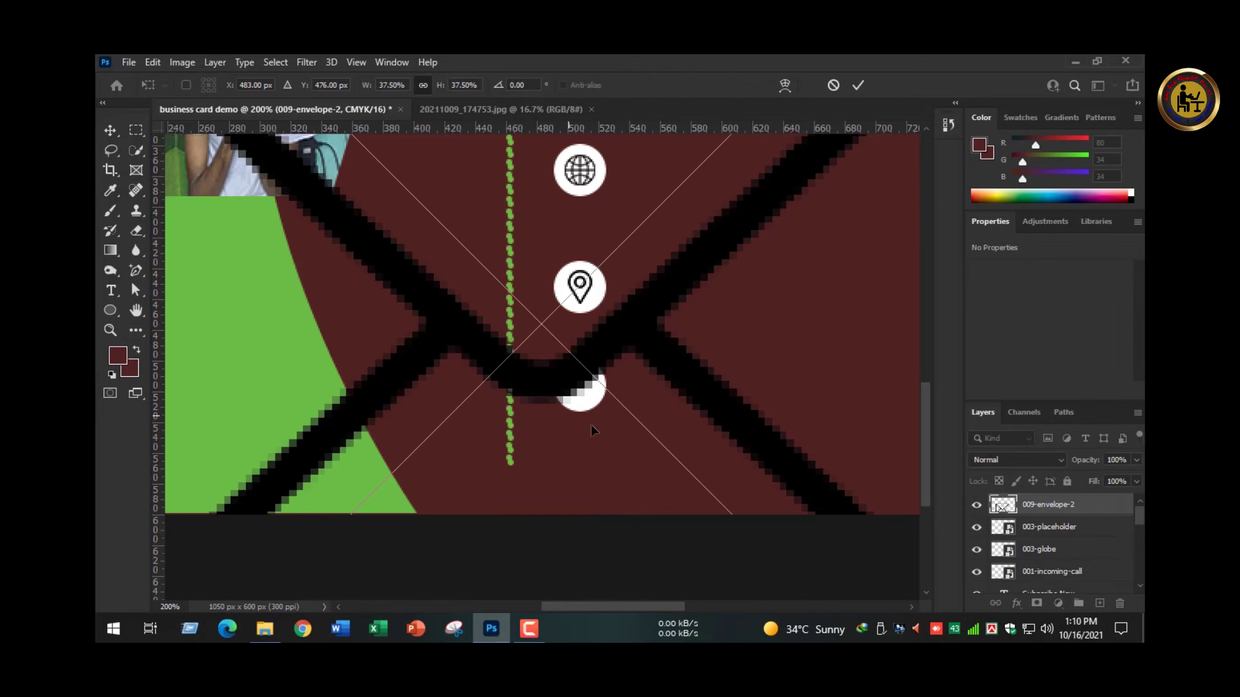
scroll(641, 397, up, 1)
scroll(641, 397, down, 4)
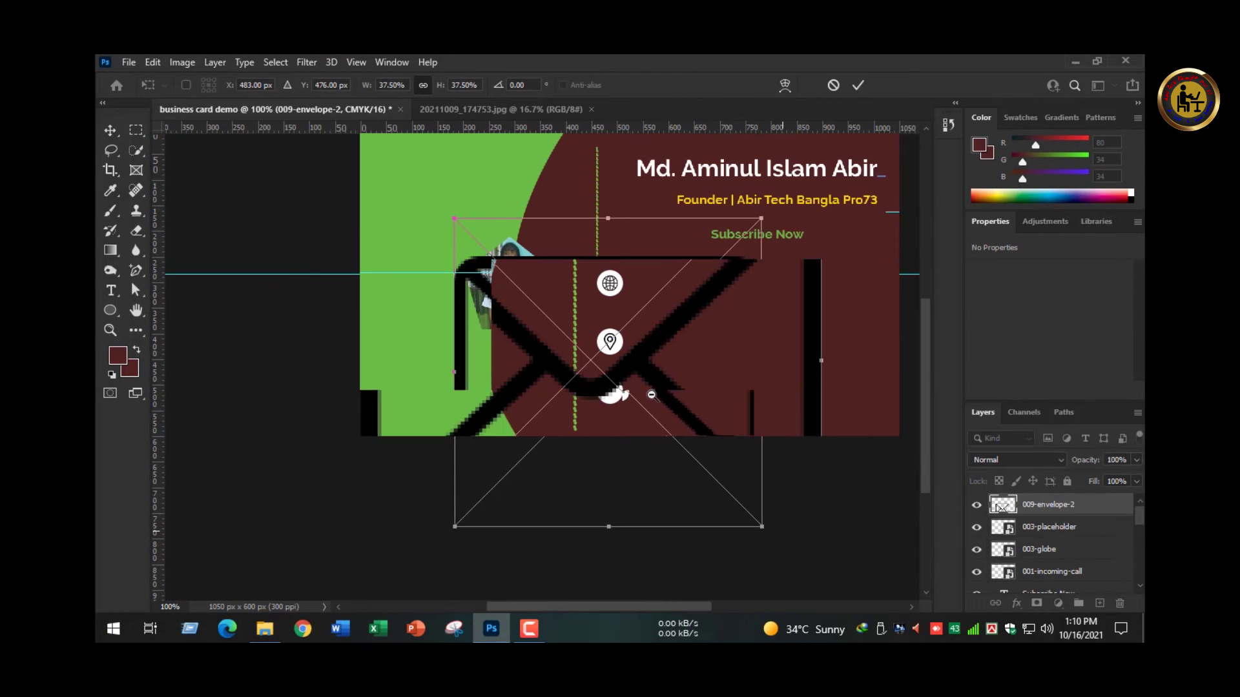
drag(763, 219, 563, 347)
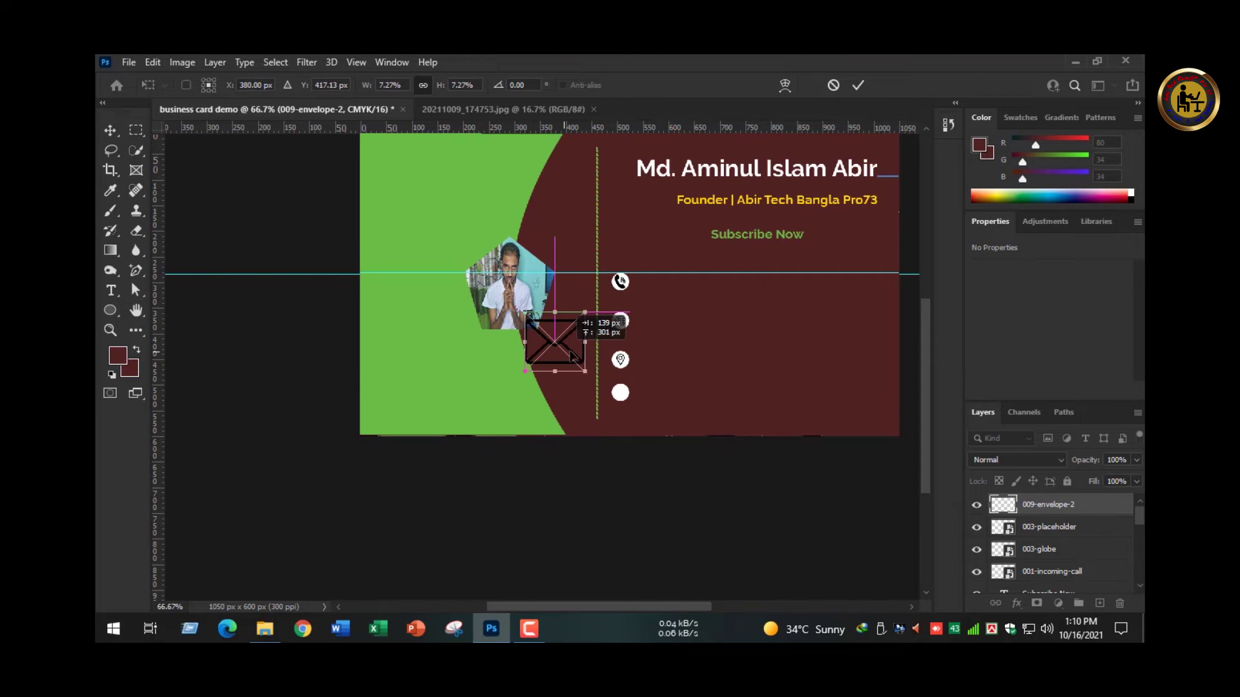
scroll(590, 348, up, 2)
drag(529, 428, 557, 556)
drag(634, 526, 634, 534)
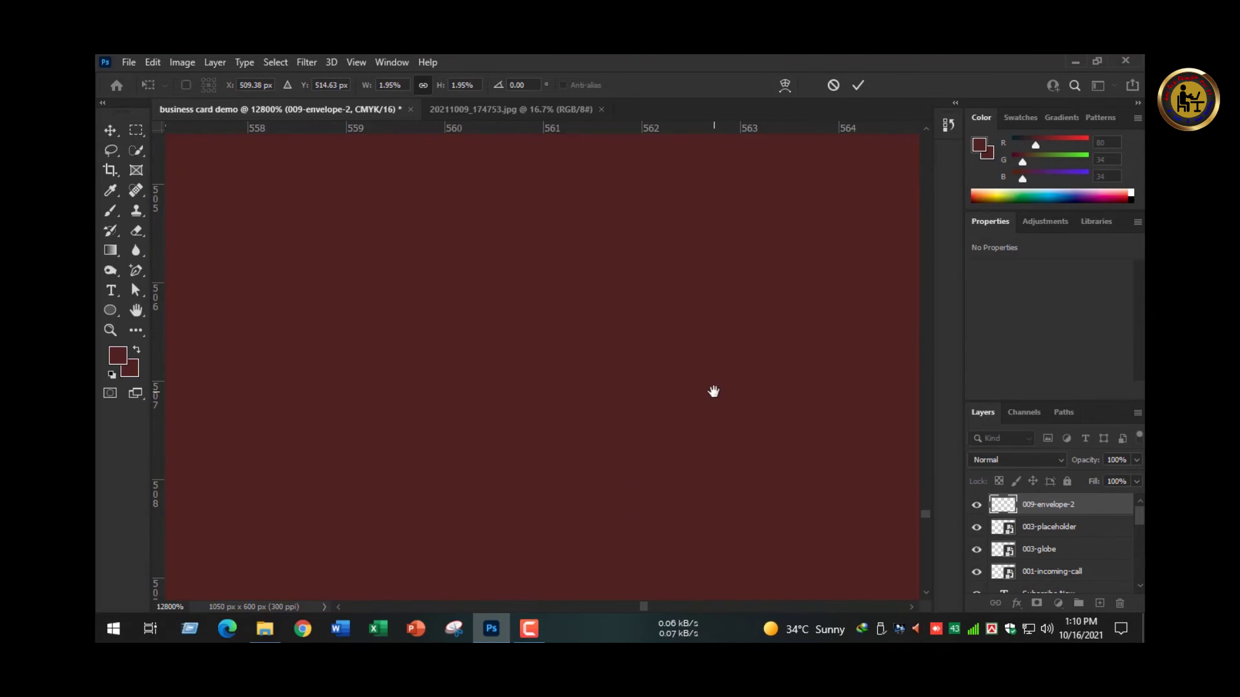
- Make the envelope smaller so it settles inside the bottom circle, and commit it
key(ctrl+0)
ctrl+click(558, 504)
ctrl+click(558, 504)
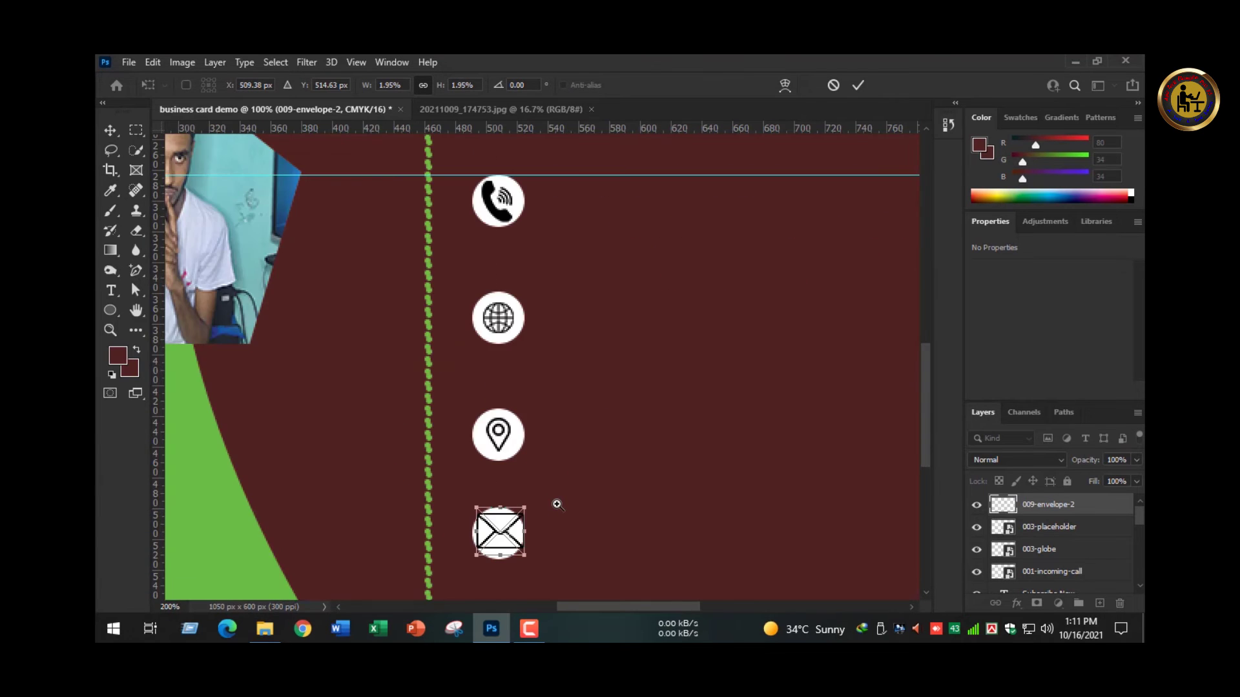
ctrl+click(557, 504)
drag(508, 580, 546, 385)
ctrl+click(593, 434)
ctrl+click(593, 435)
ctrl+click(594, 434)
ctrl+click(594, 435)
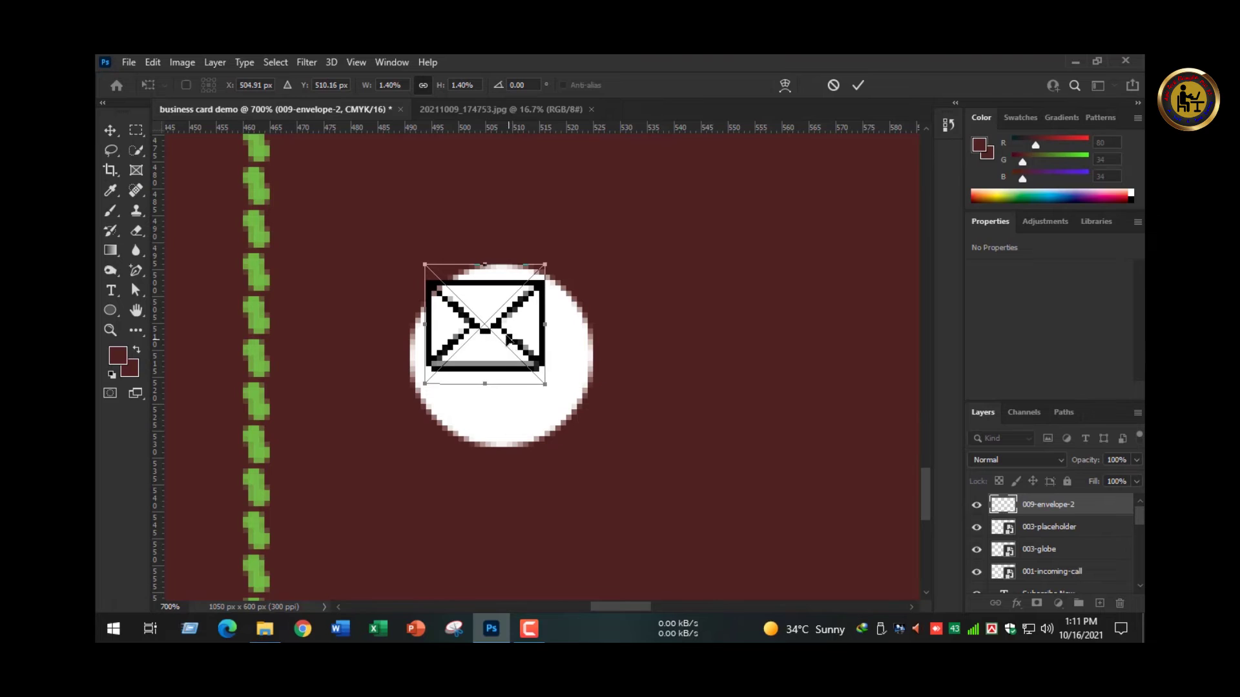
drag(498, 327, 530, 370)
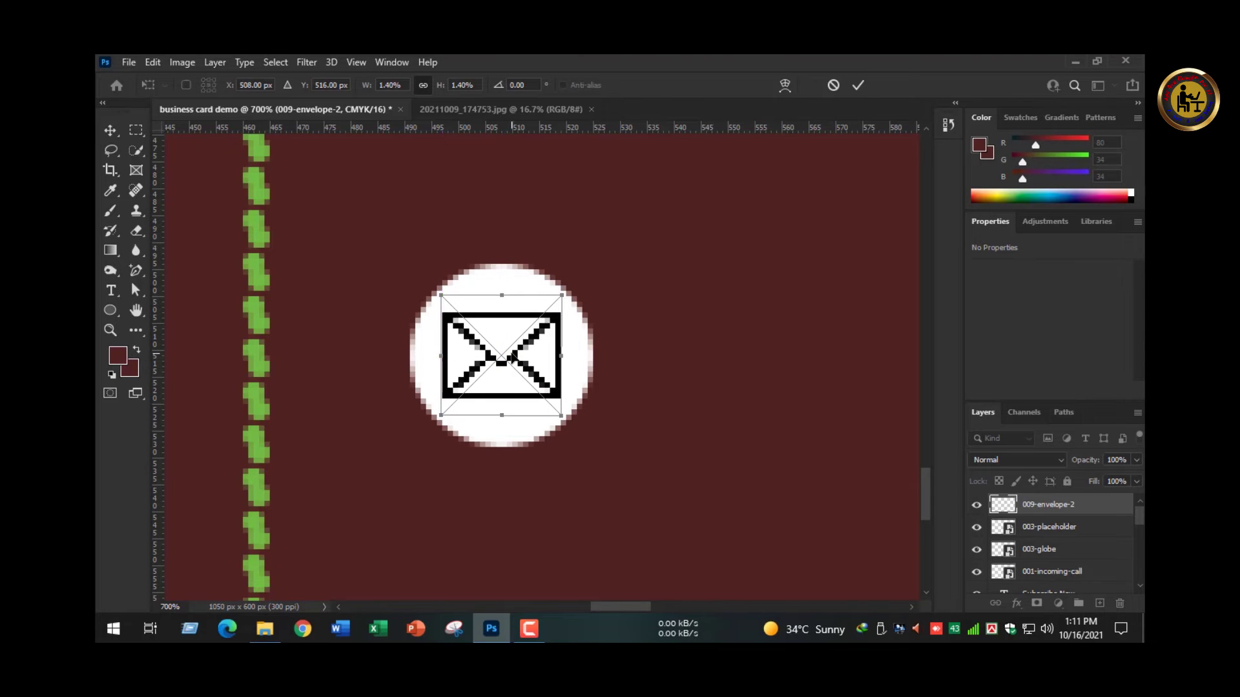
key(Return)
- Centre the envelope vertically on the bottom circle and deselect all layers
shift+click(578, 359)
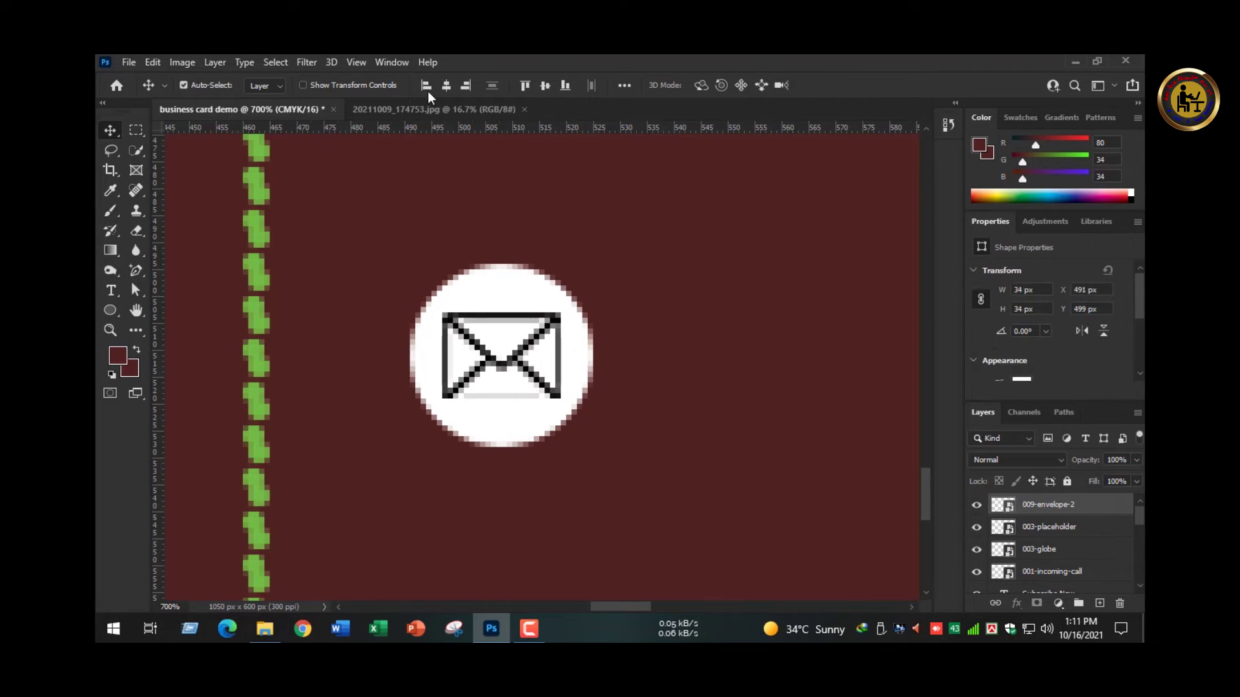
click(544, 86)
key(ctrl+0)
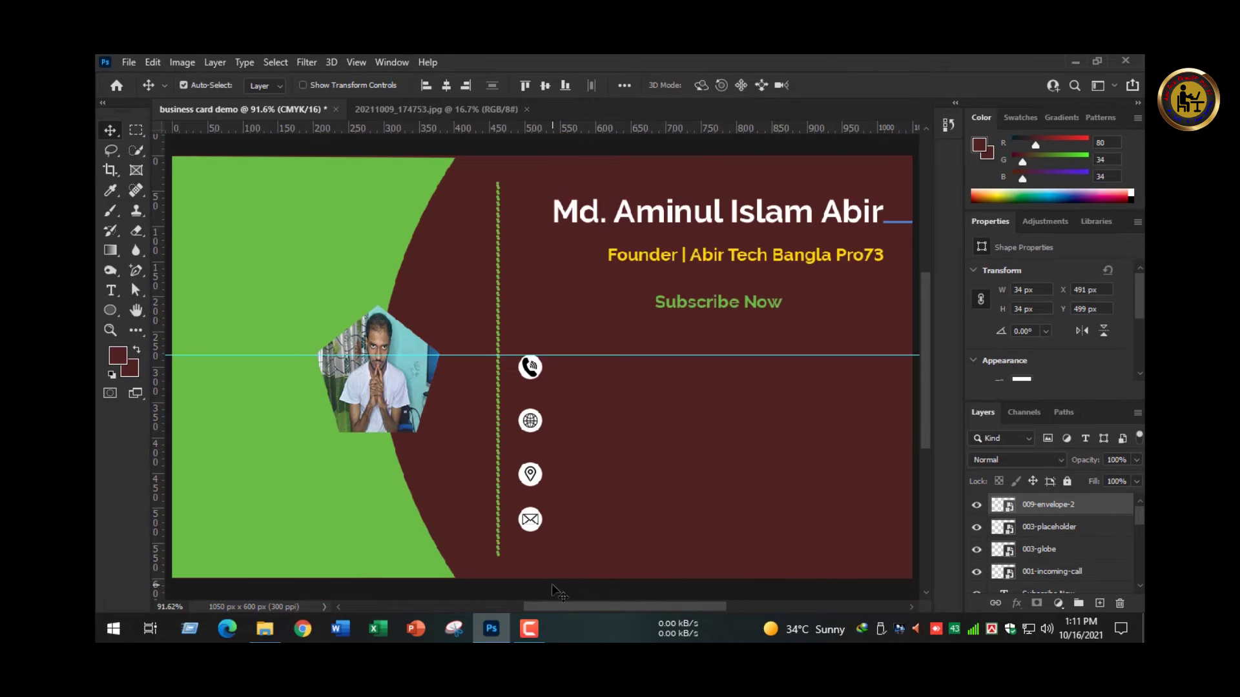
click(551, 584)
ctrl+click(657, 381)
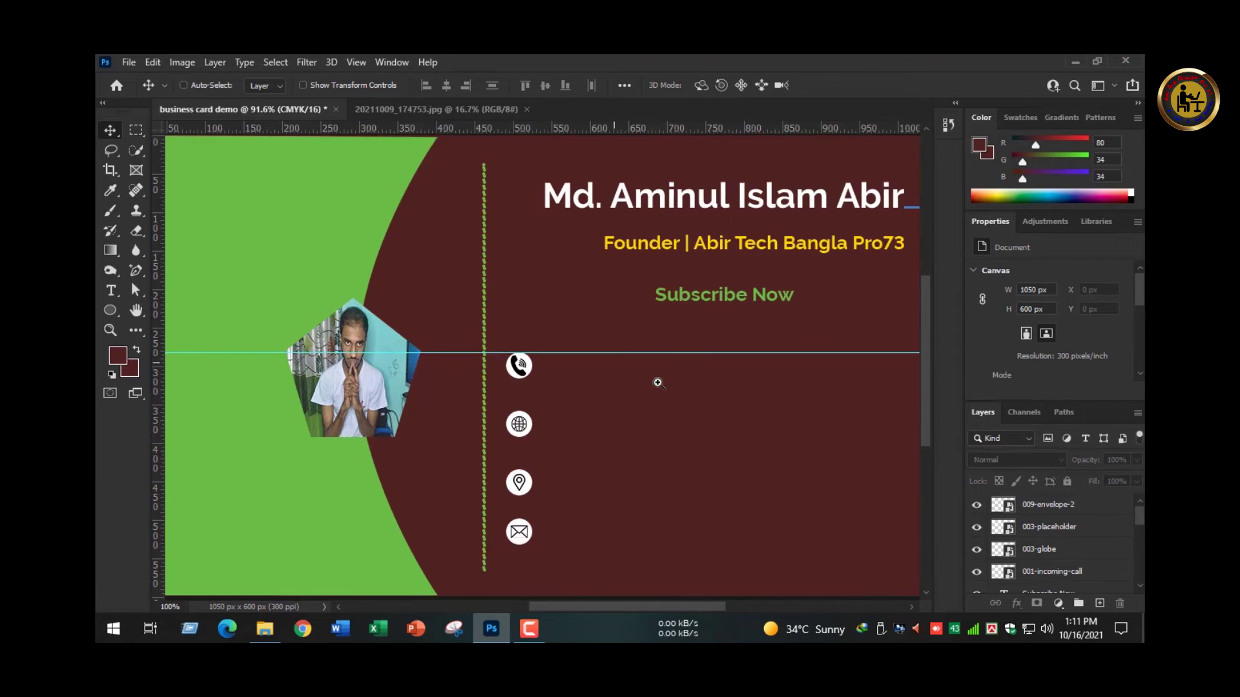
drag(656, 381, 553, 338)
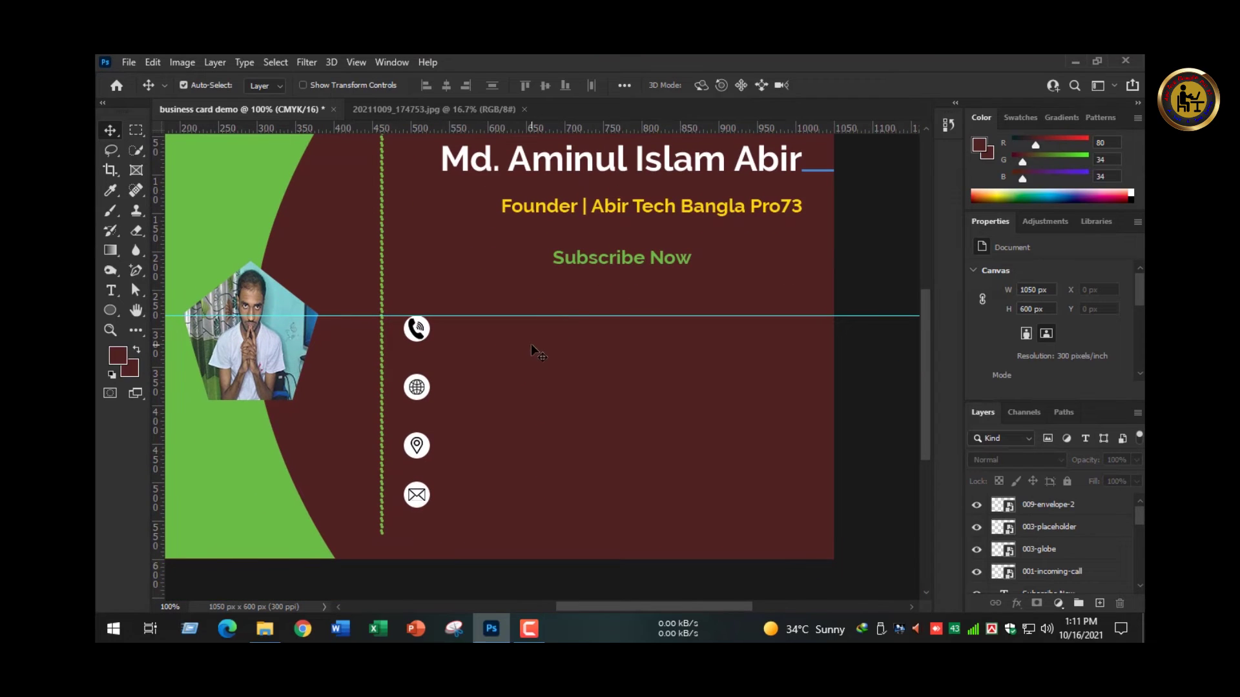
- Create a Lorem Ipsum placeholder text layer beside the phone icon with the Type tool
key(t)
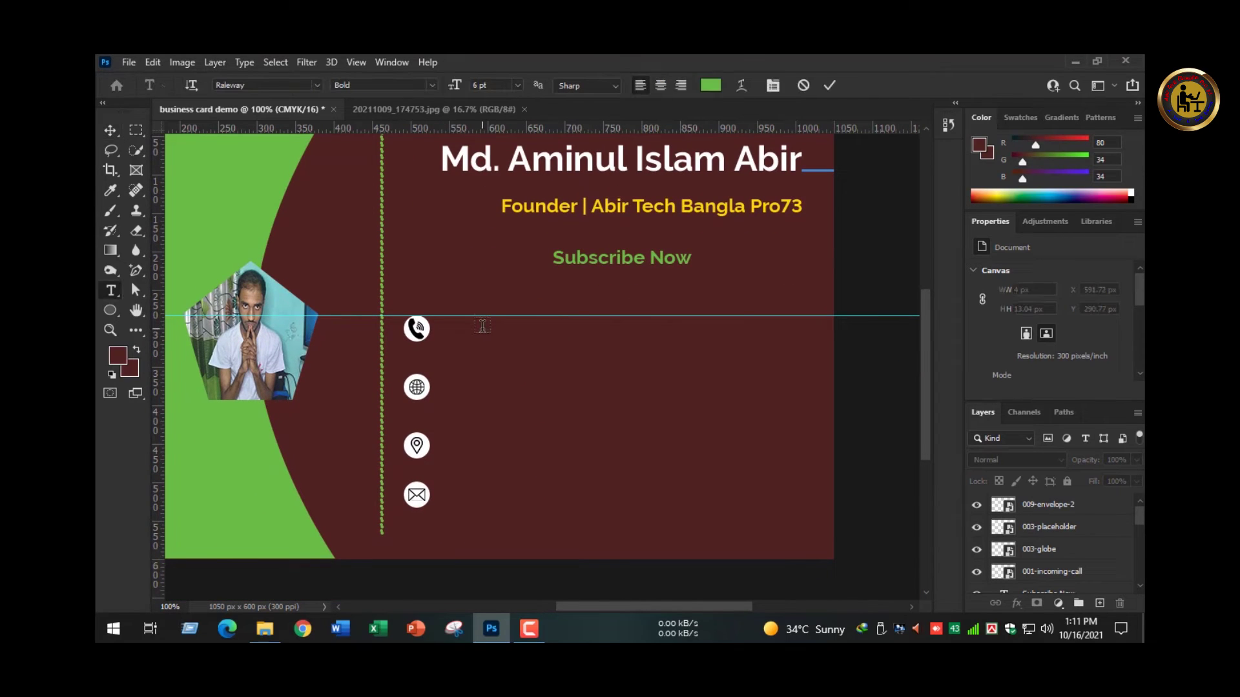
click(482, 326)
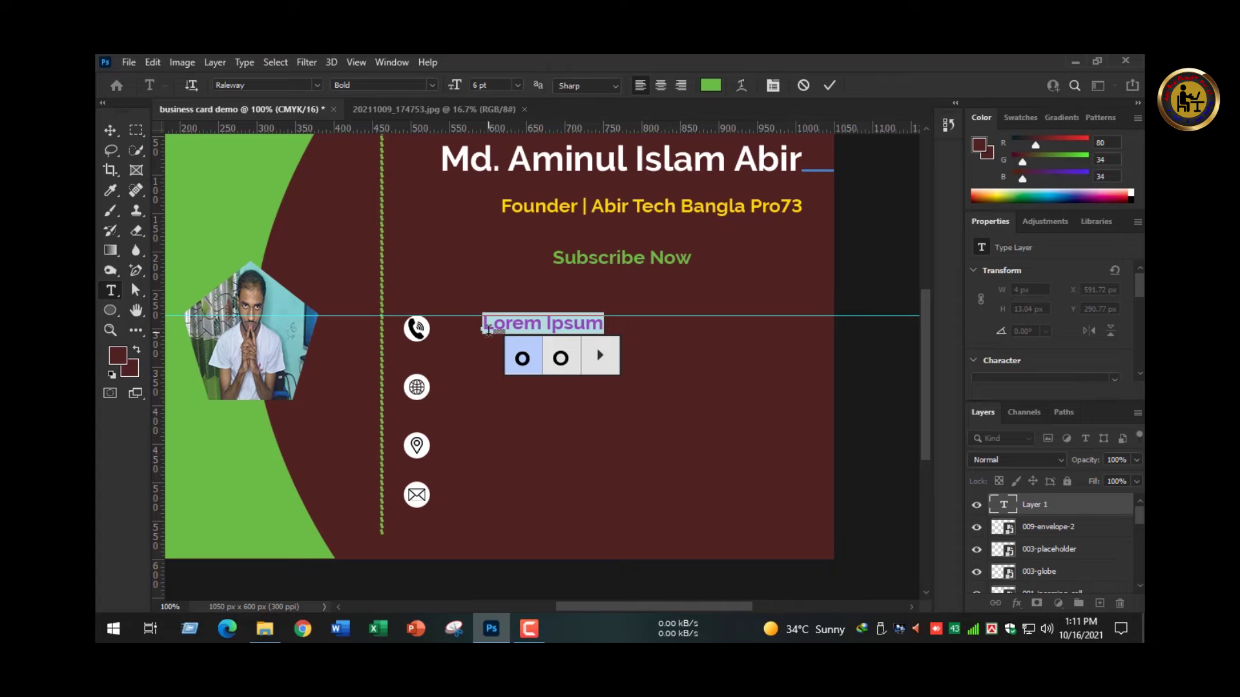